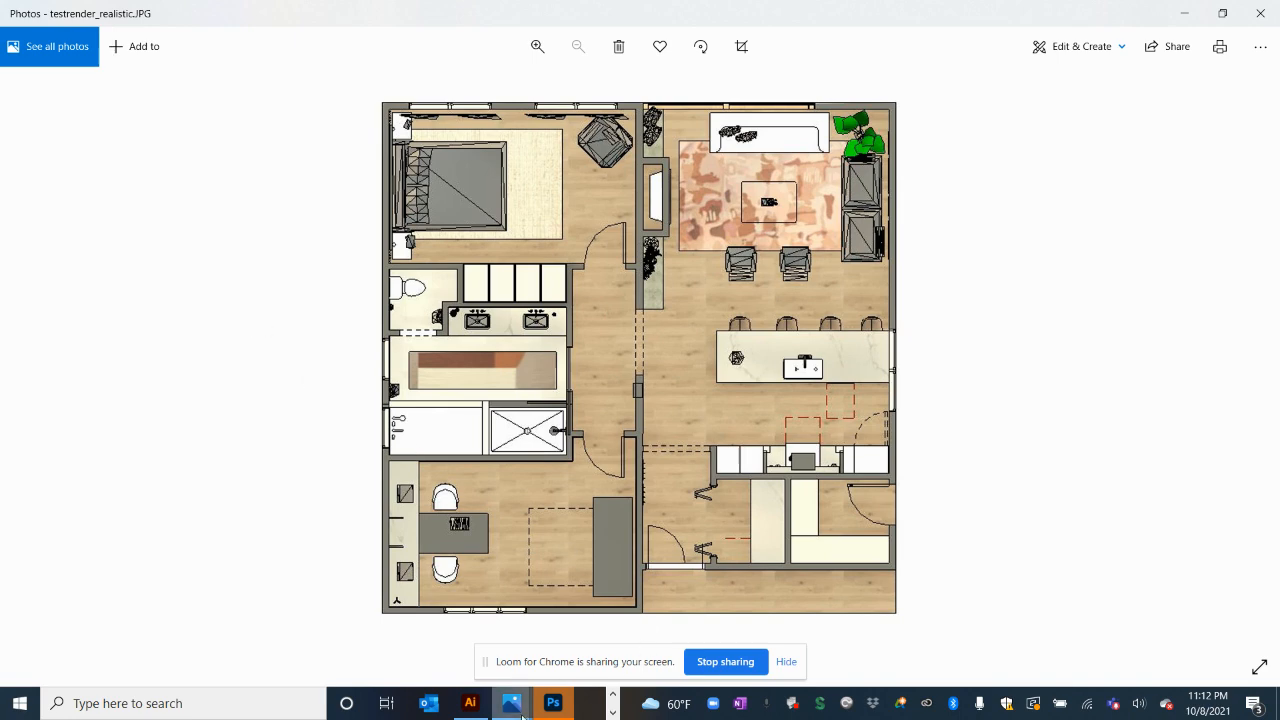
Flip between testrender2.png and testrender_realistic.JPG in Photos, ending on testrender2.png
mouse_move(515, 710)
click(477, 628)
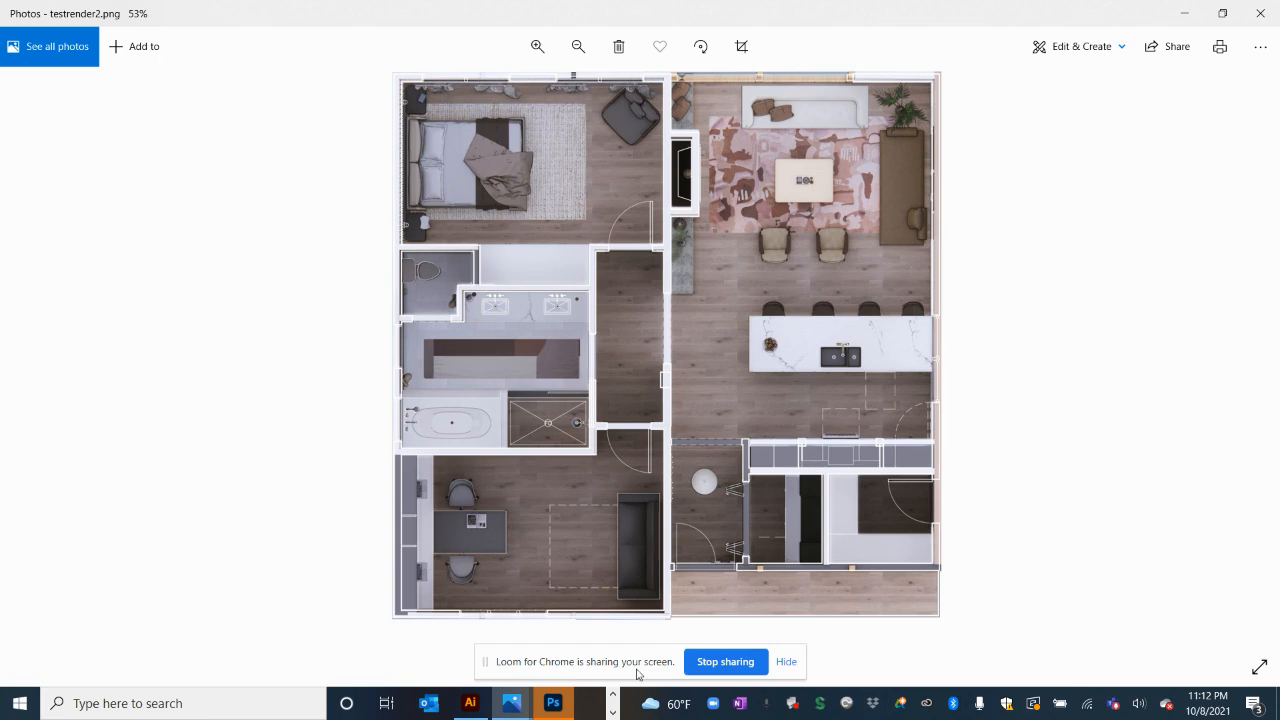
mouse_move(511, 703)
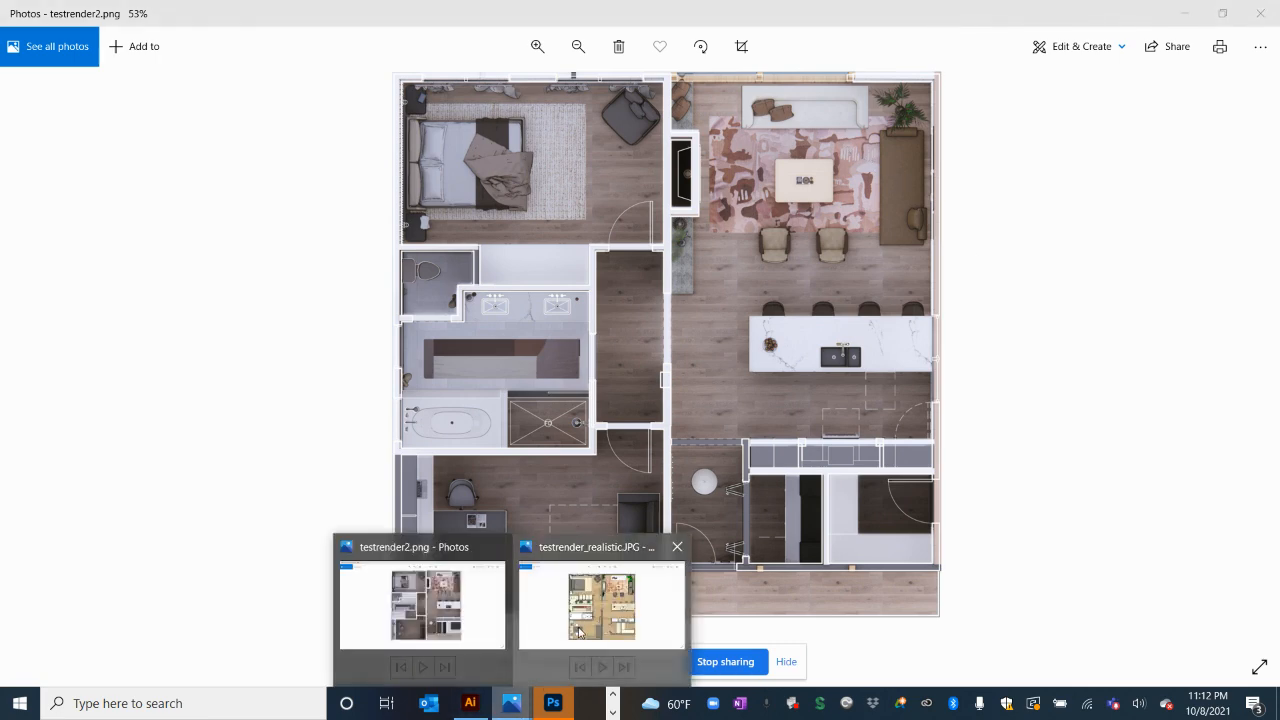
click(583, 630)
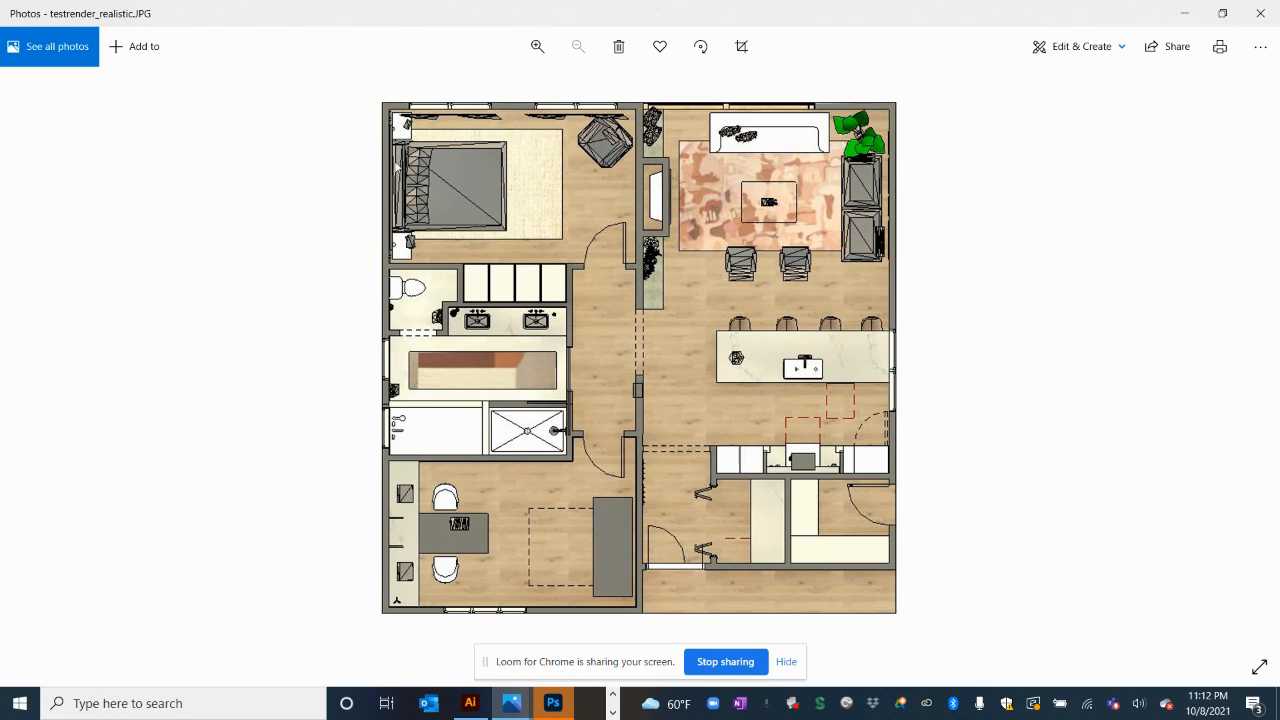
mouse_move(511, 703)
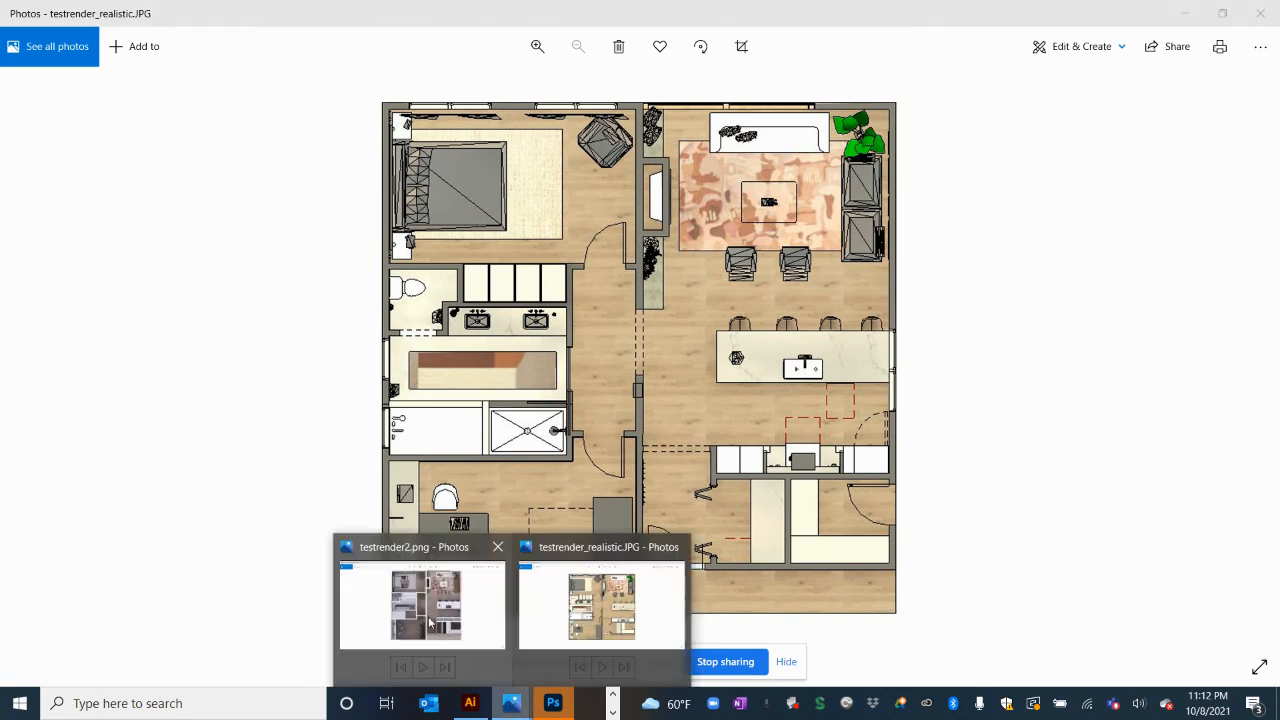
click(430, 622)
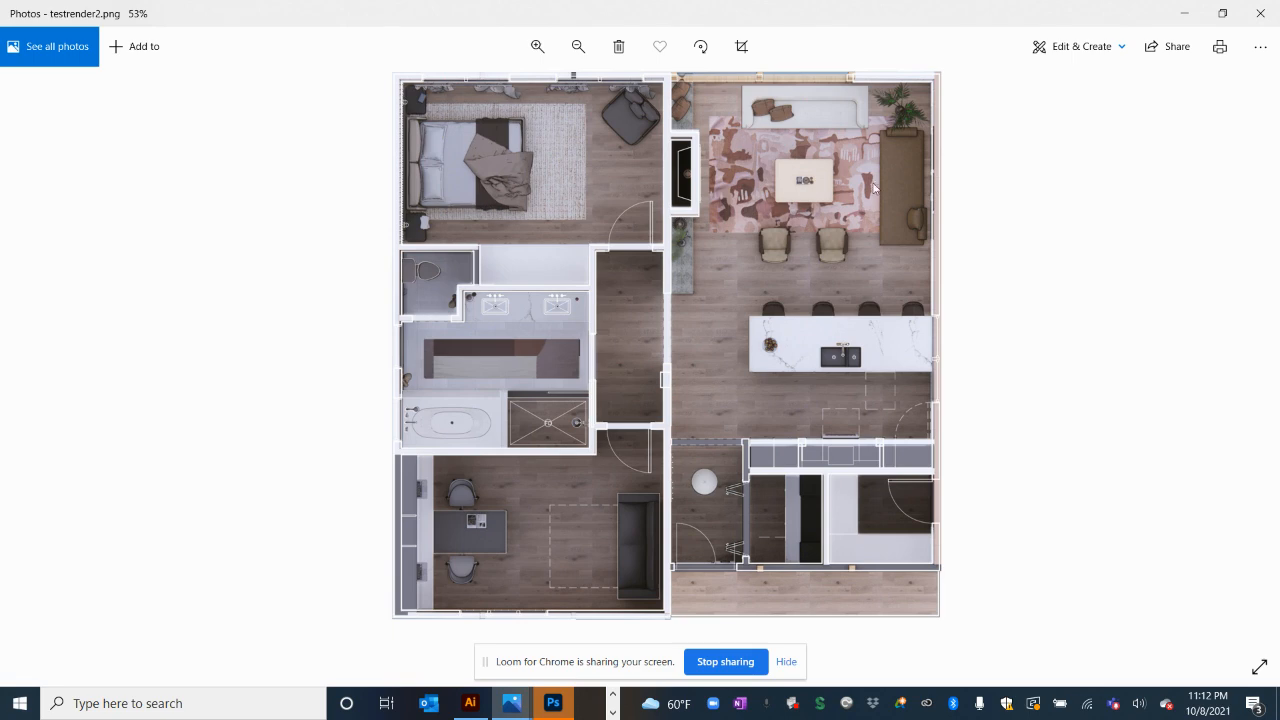
Bring the Revit 2021 window with the MID MOD 3D View 3 to the front
click(613, 694)
mouse_move(490, 705)
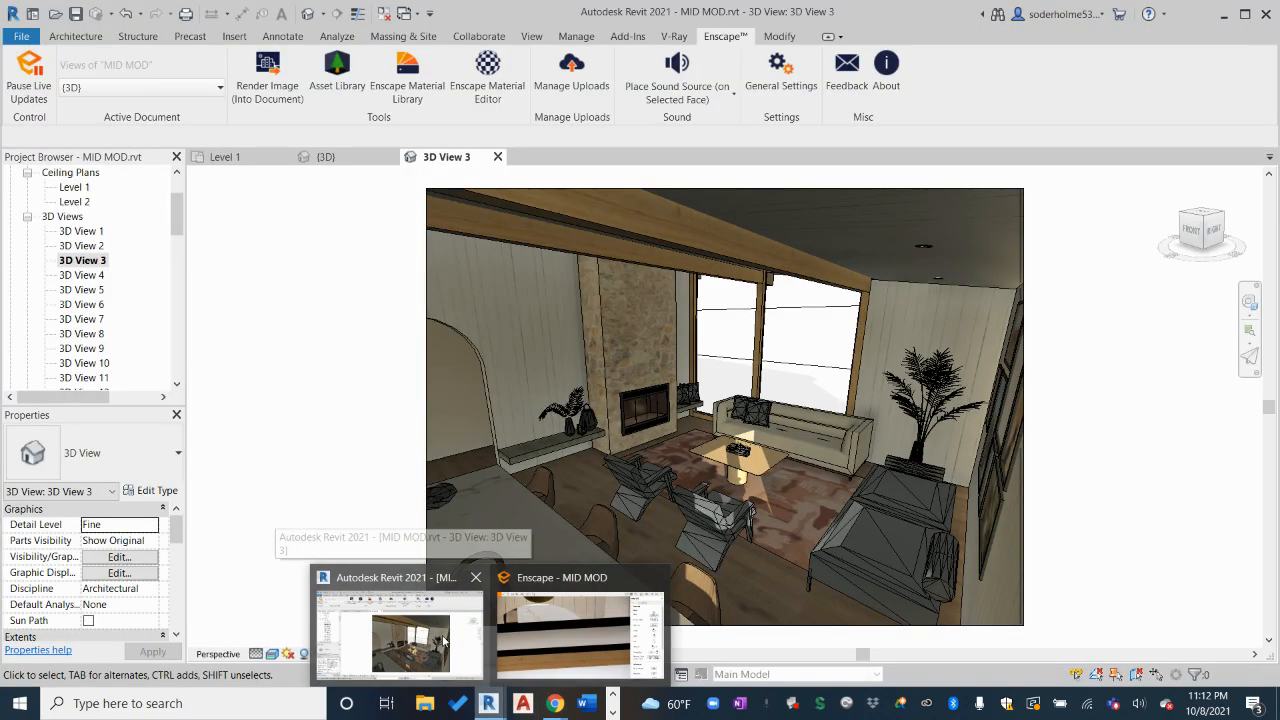
click(445, 640)
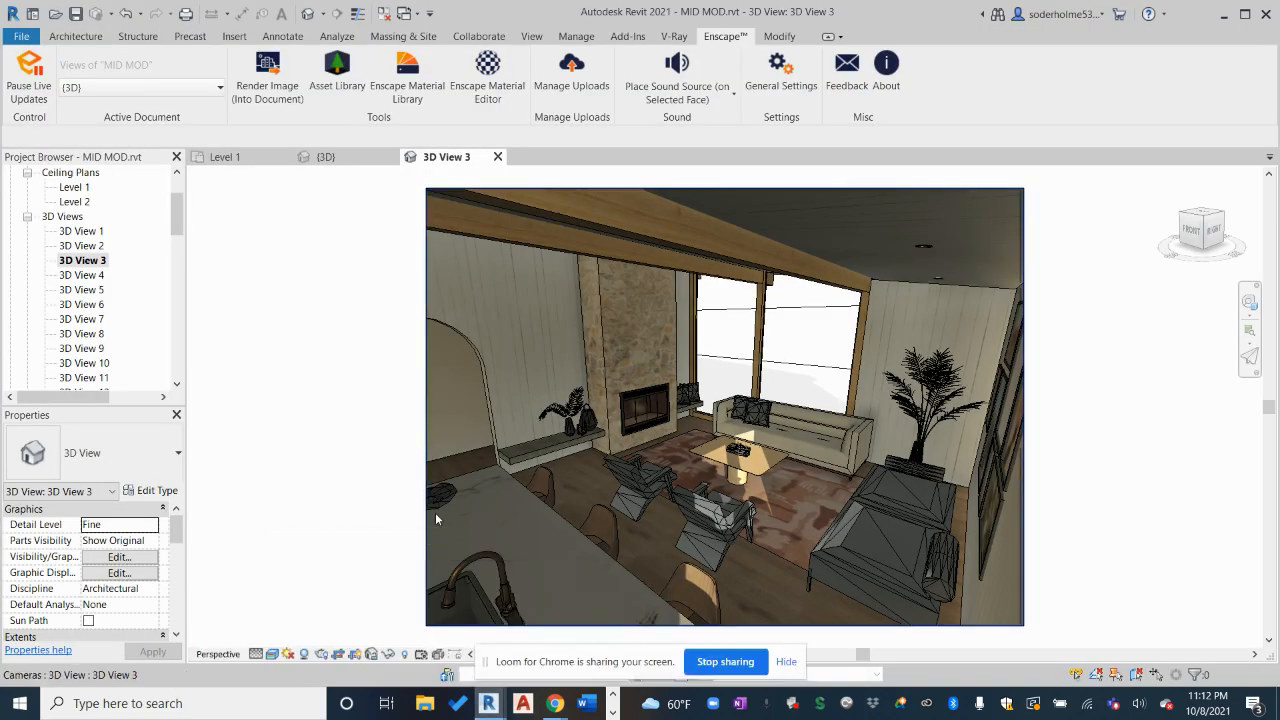
Glance at Level 1, then set 3D View 3 to the ViewCube TOP view and zoom to the roof
click(216, 156)
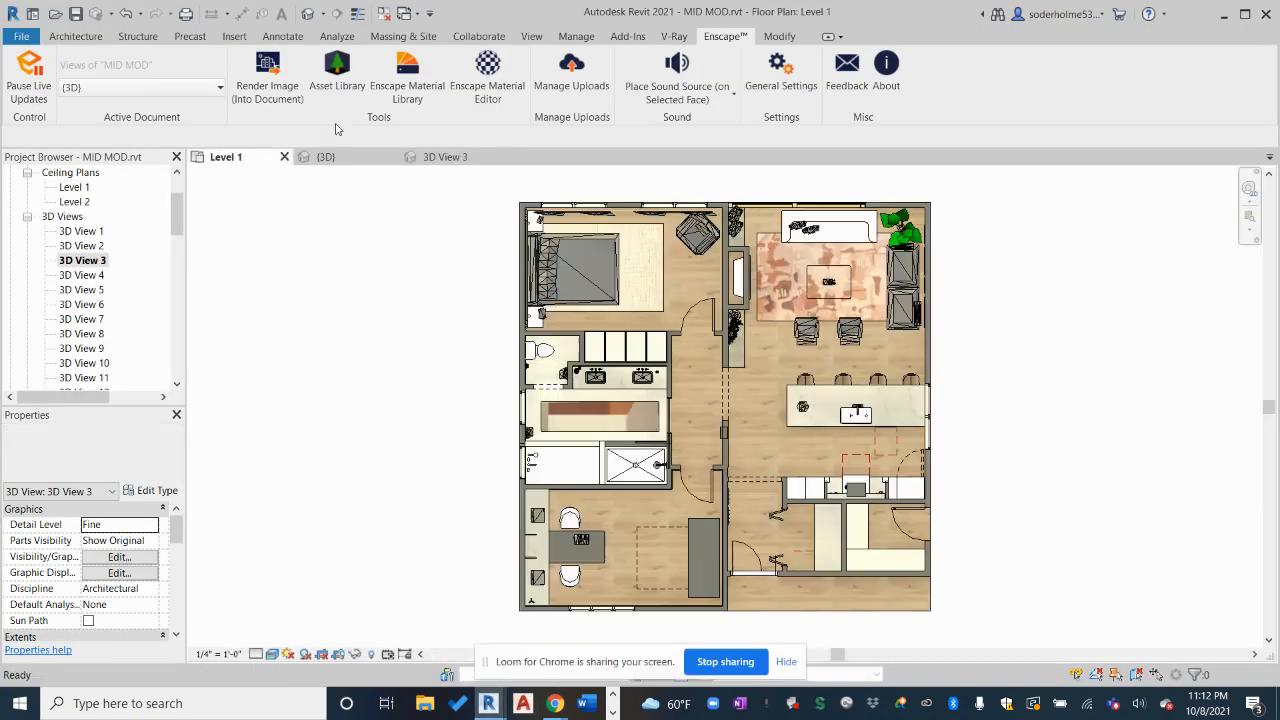
click(437, 159)
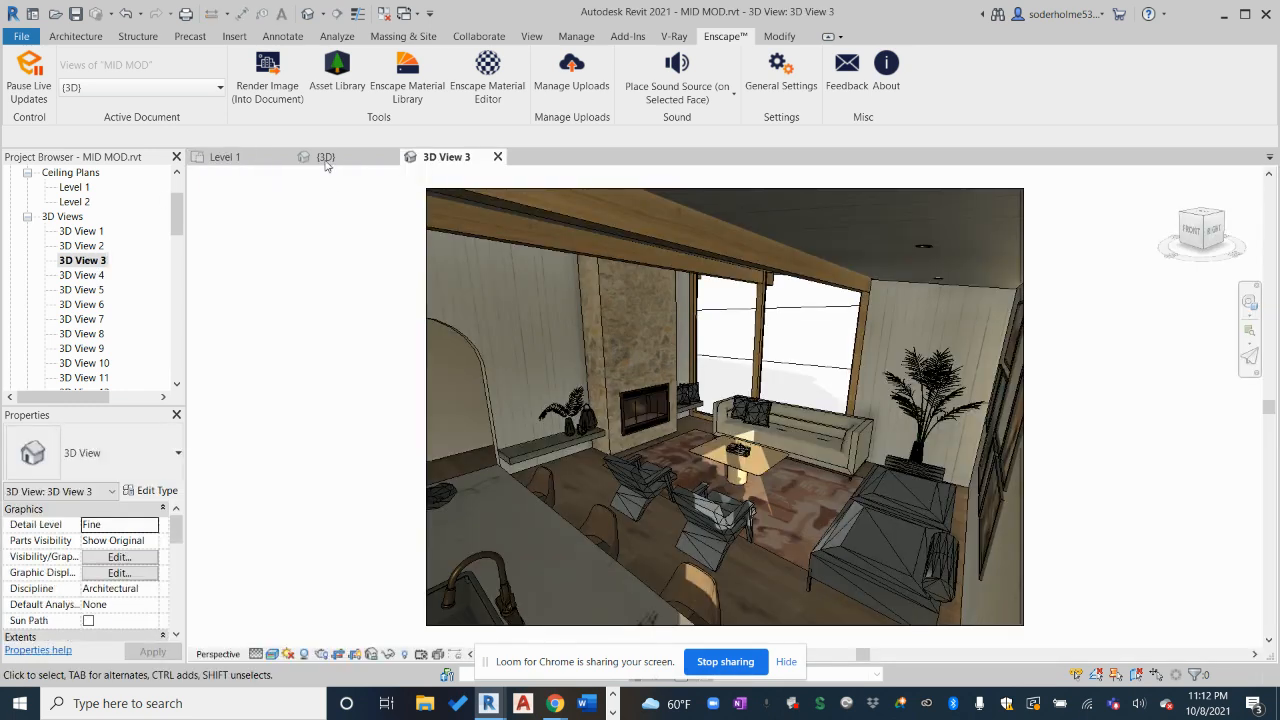
mouse_move(1205, 219)
mouse_down()
mouse_move(1205, 245)
mouse_move(1198, 225)
mouse_up()
click(1200, 224)
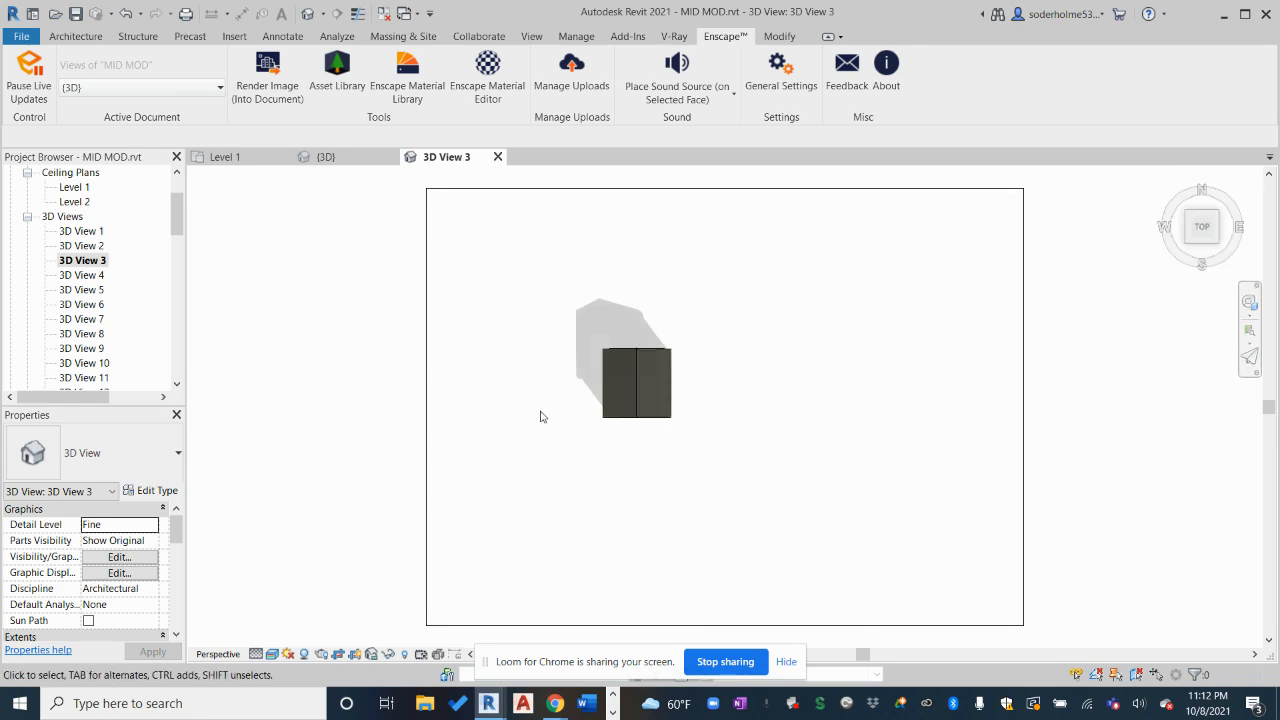
scroll(630, 376, up, 5)
scroll(632, 385, down, 2)
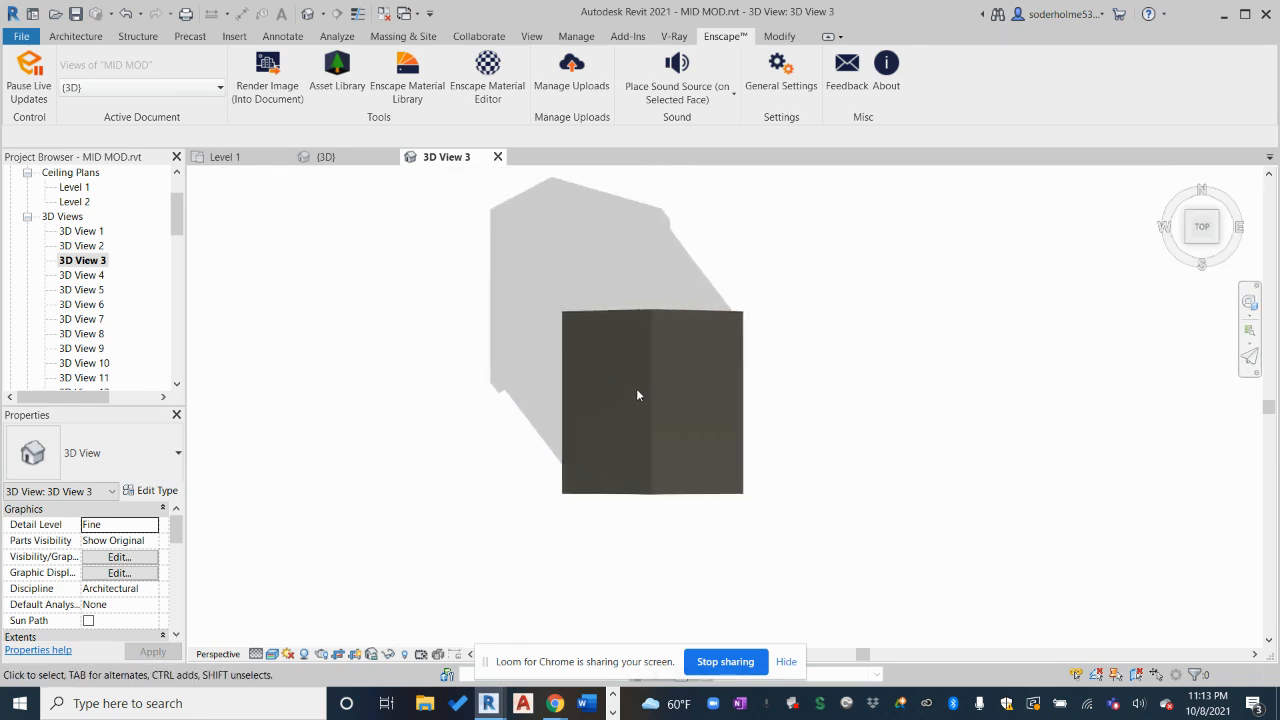
Hide the Roofs category in 3D View 3
click(621, 323)
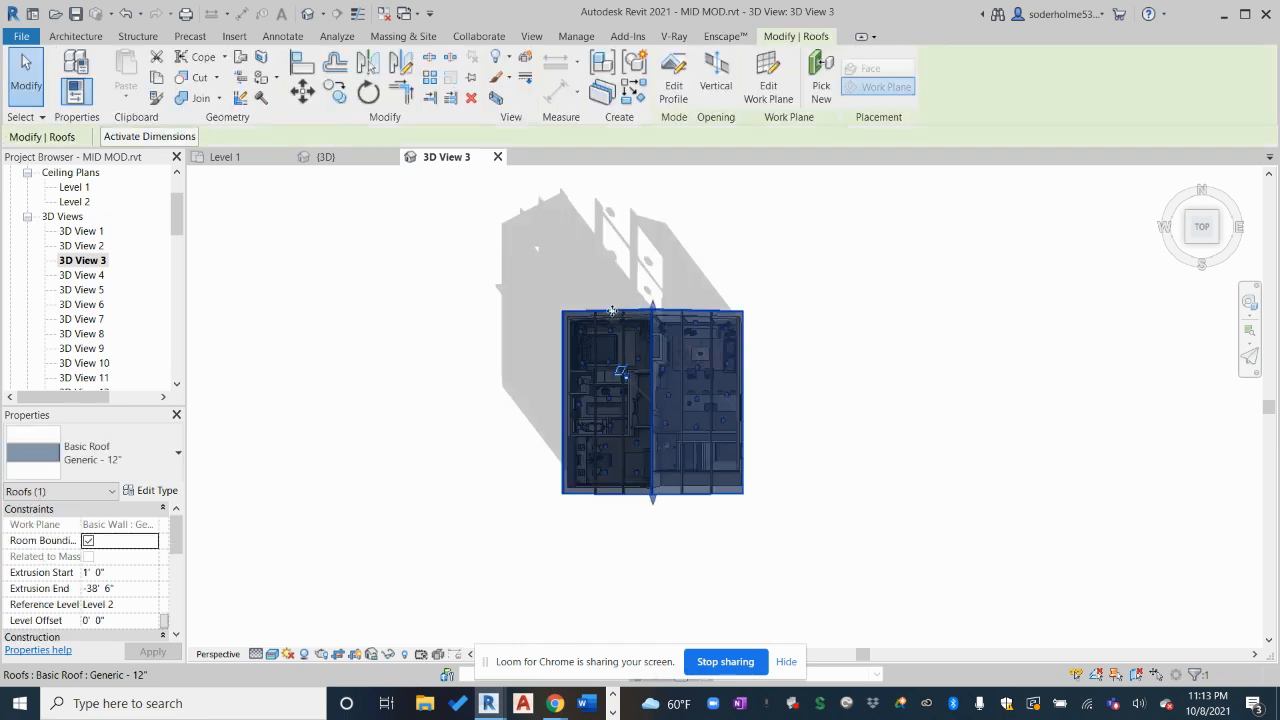
right_click(616, 316)
mouse_move(784, 377)
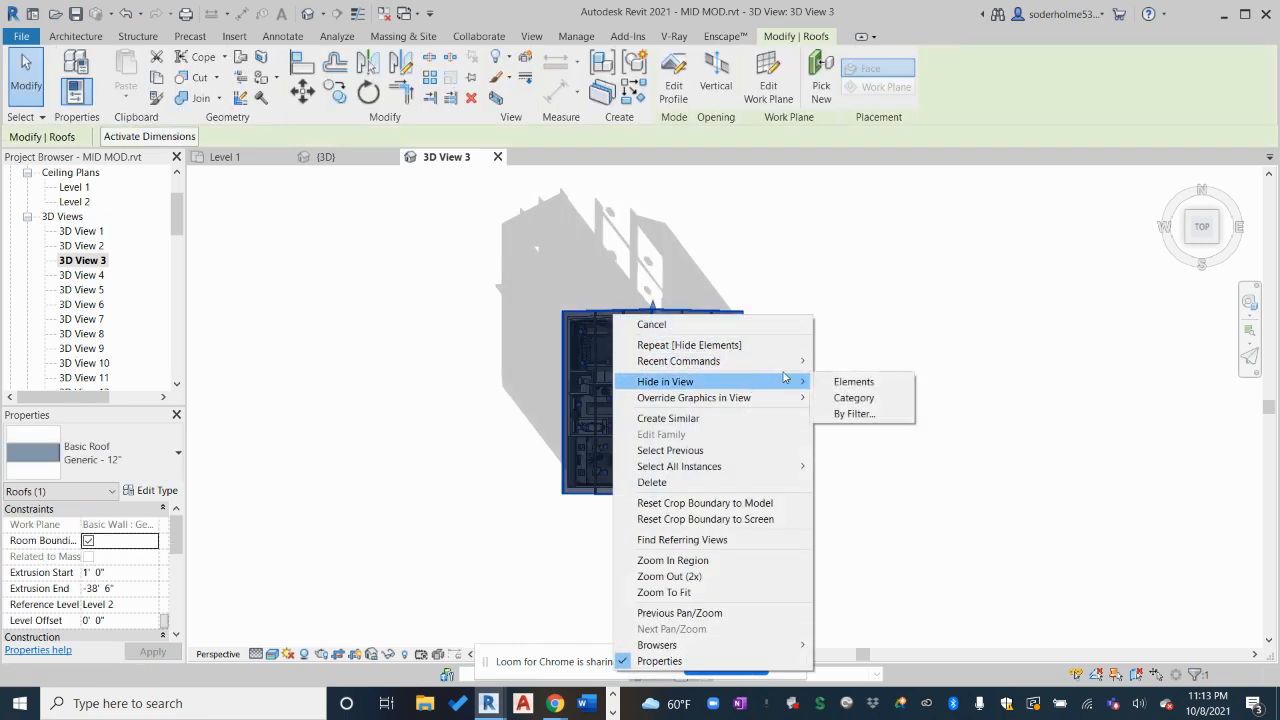
click(864, 396)
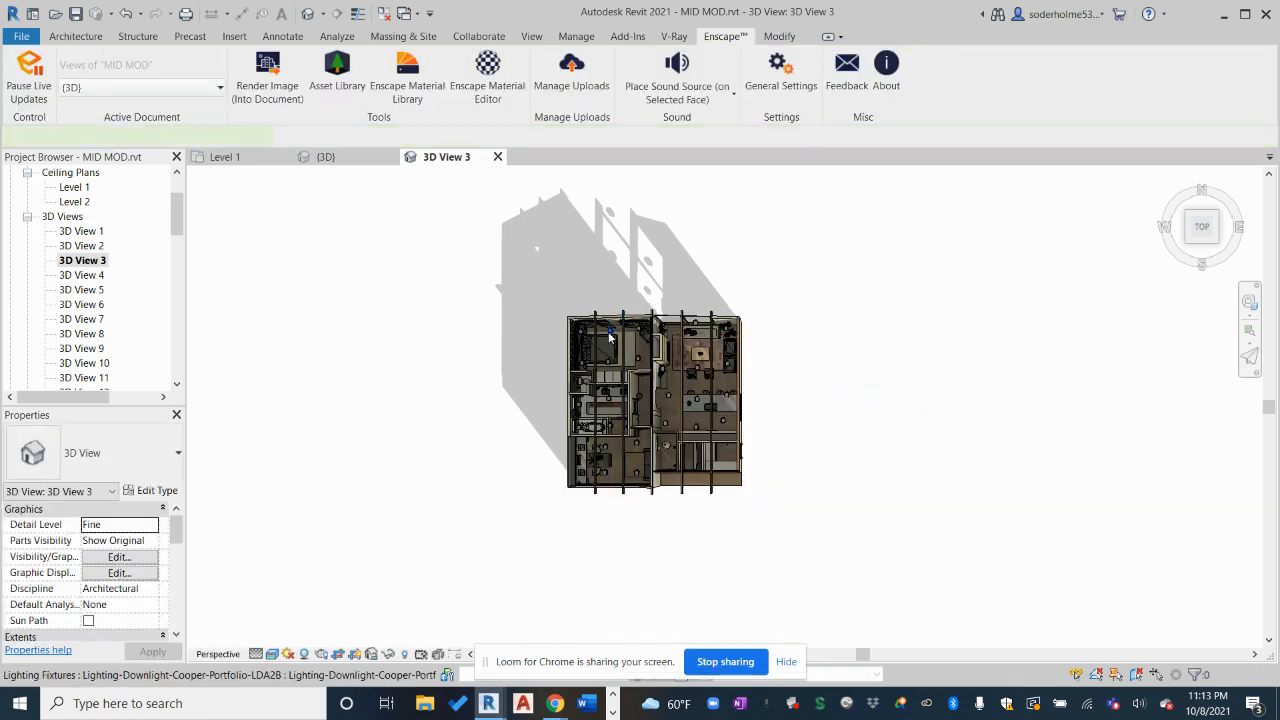
Hide the Lighting Fixtures category so the ceiling downlights disappear
click(610, 338)
right_click(612, 336)
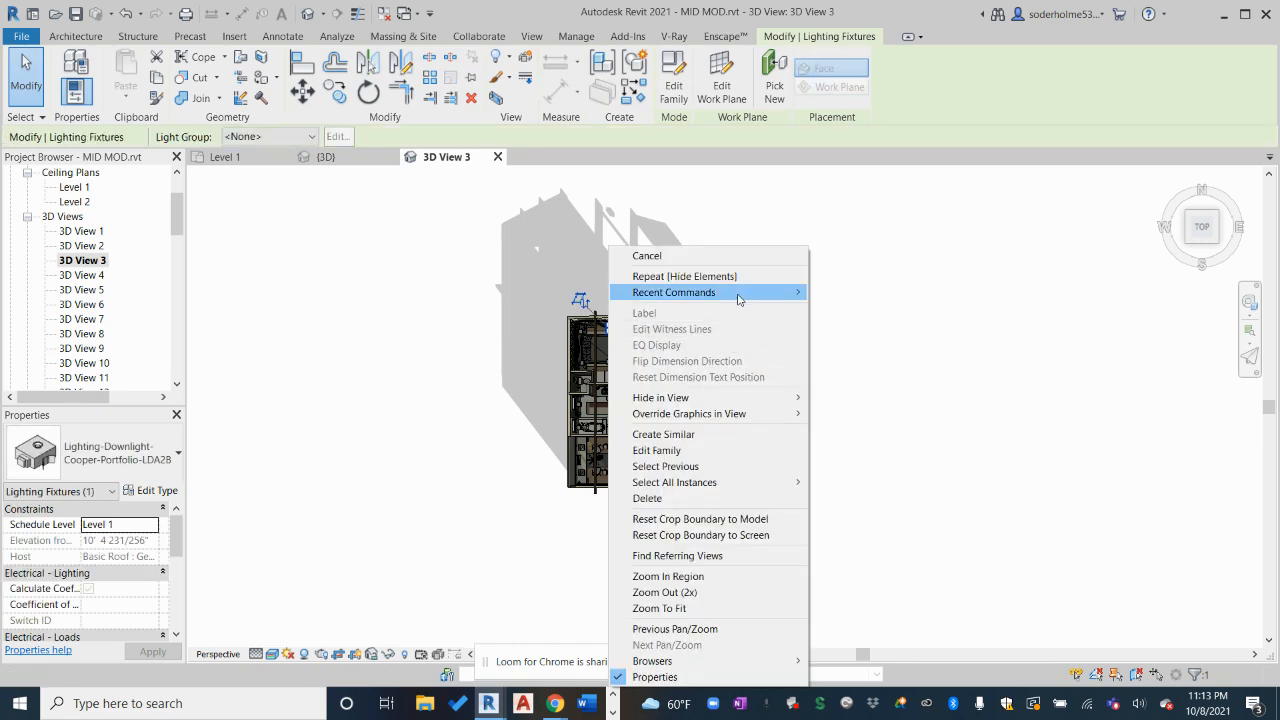
mouse_move(792, 401)
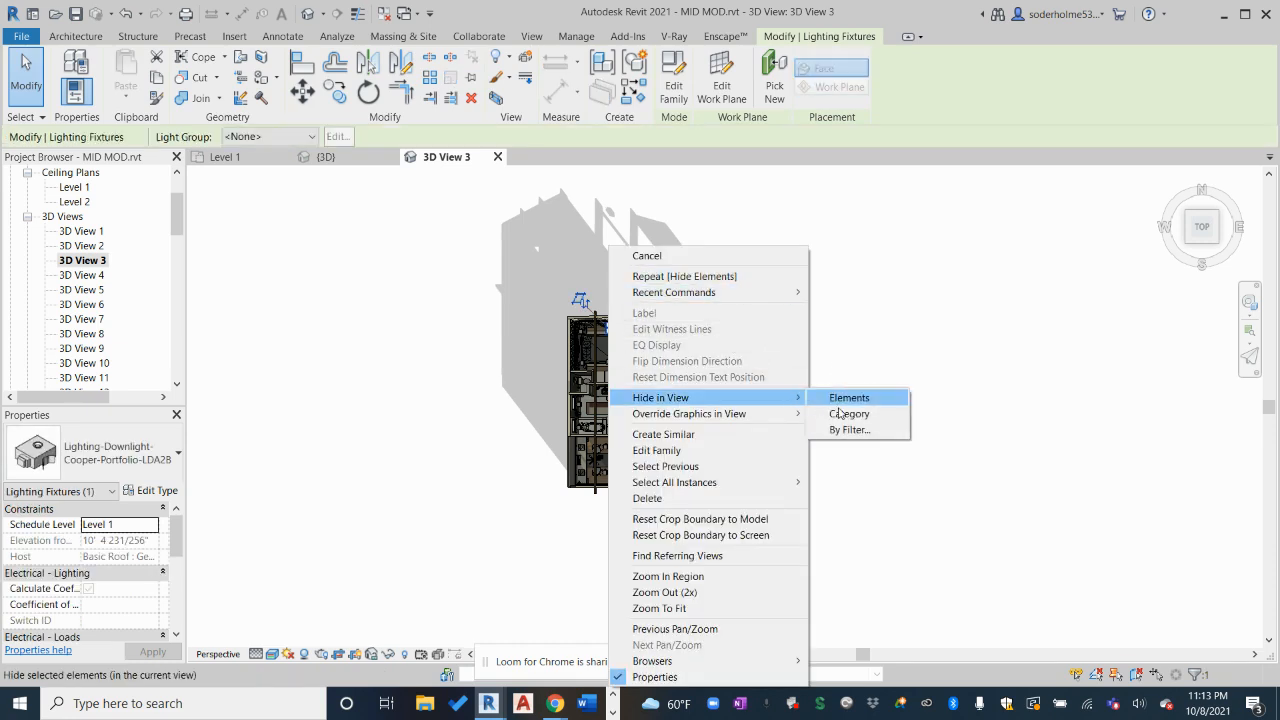
click(851, 414)
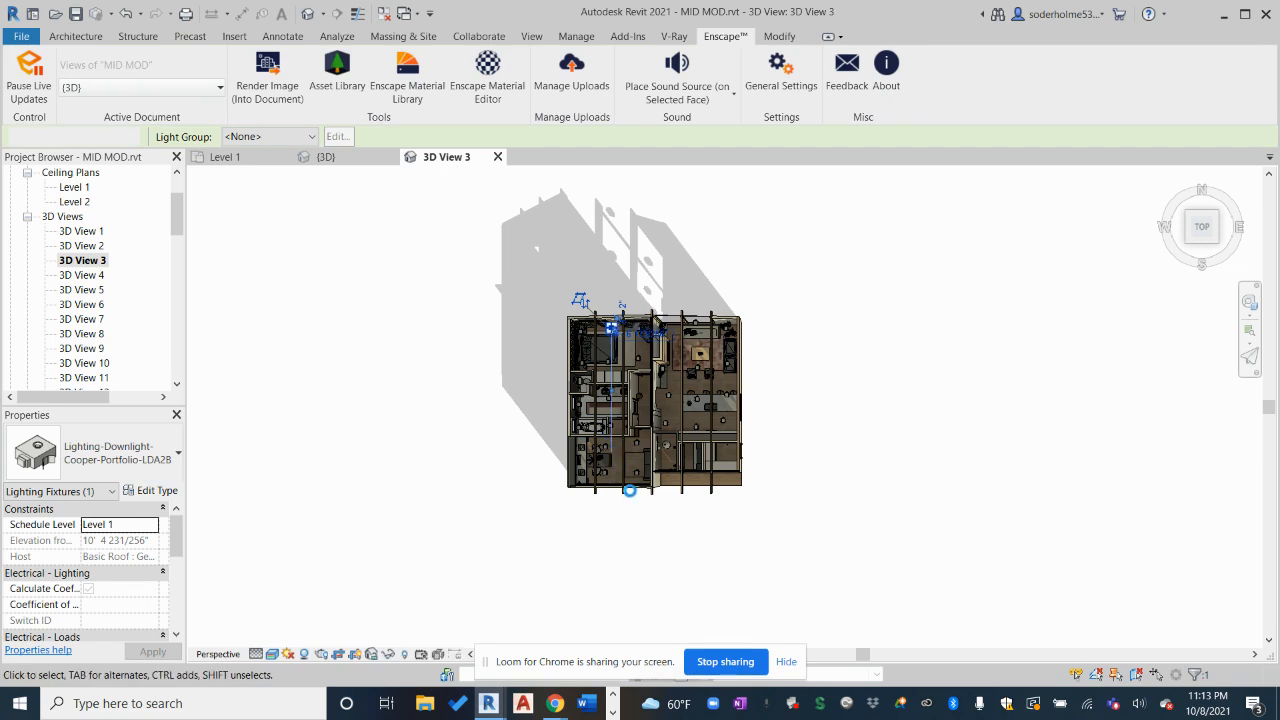
Select the five W12X26 steel beams and hide those elements in the view
scroll(629, 485, up, 4)
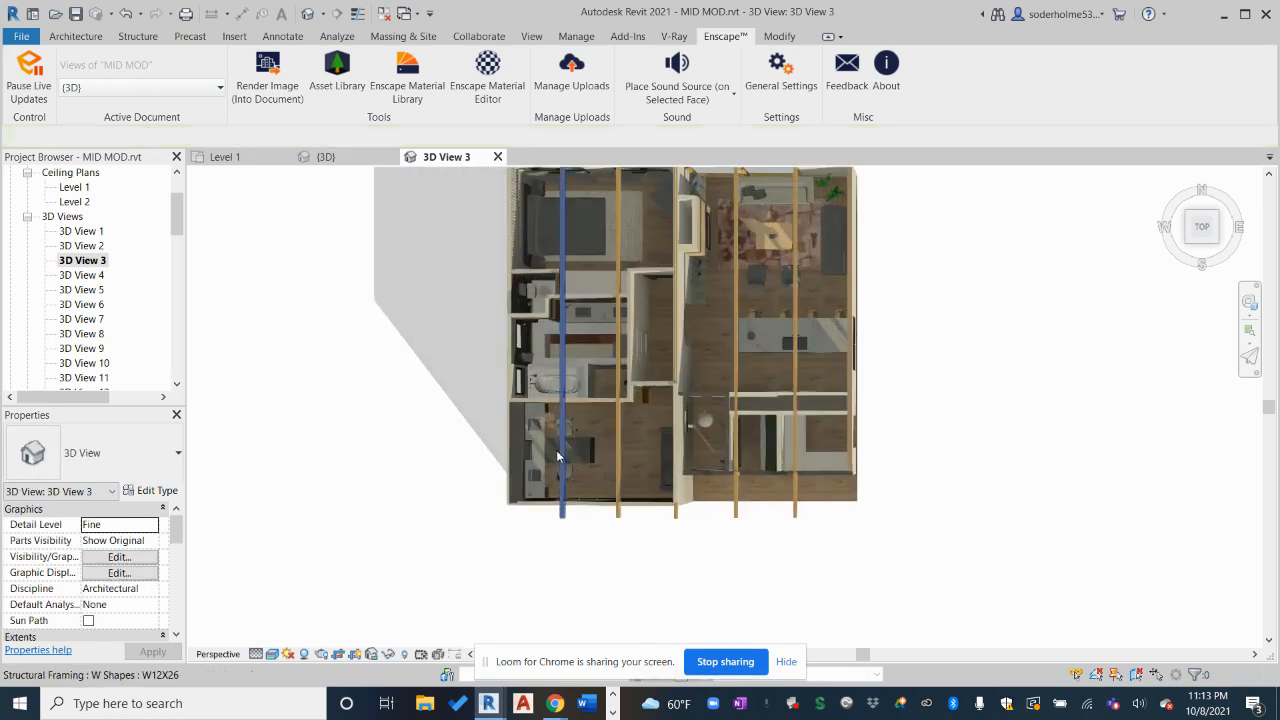
click(619, 445)
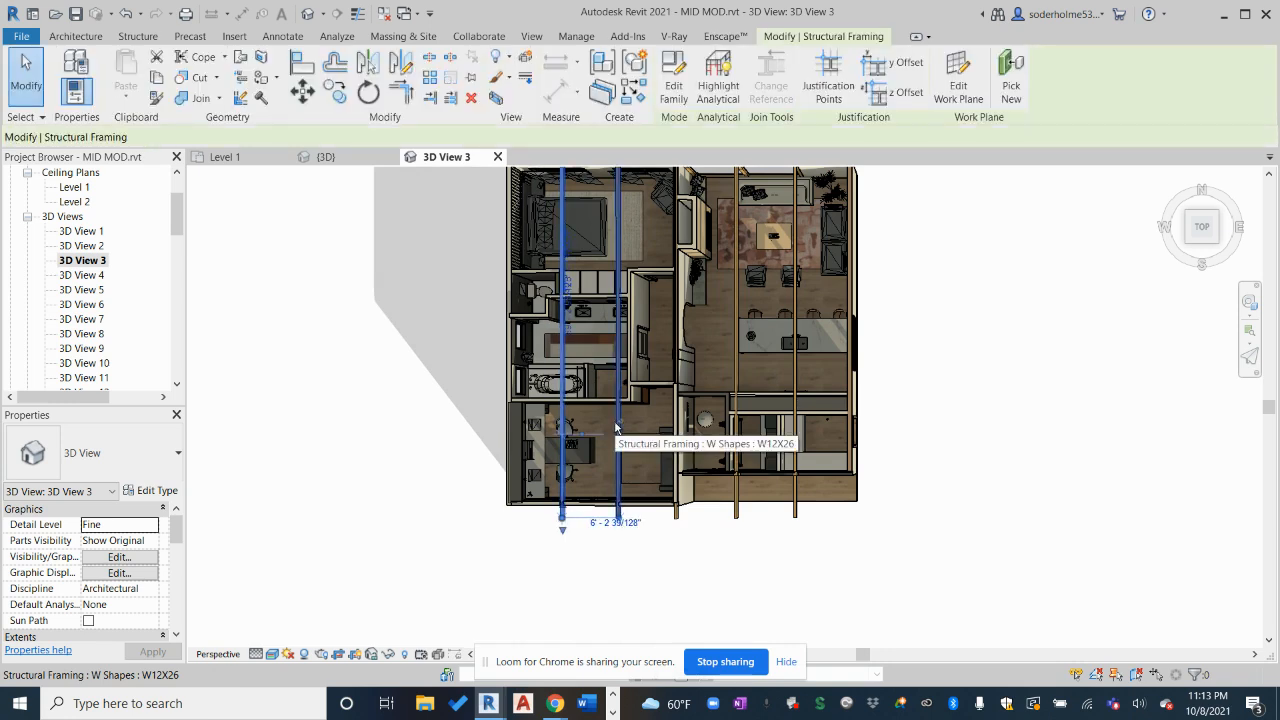
ctrl+click(677, 325)
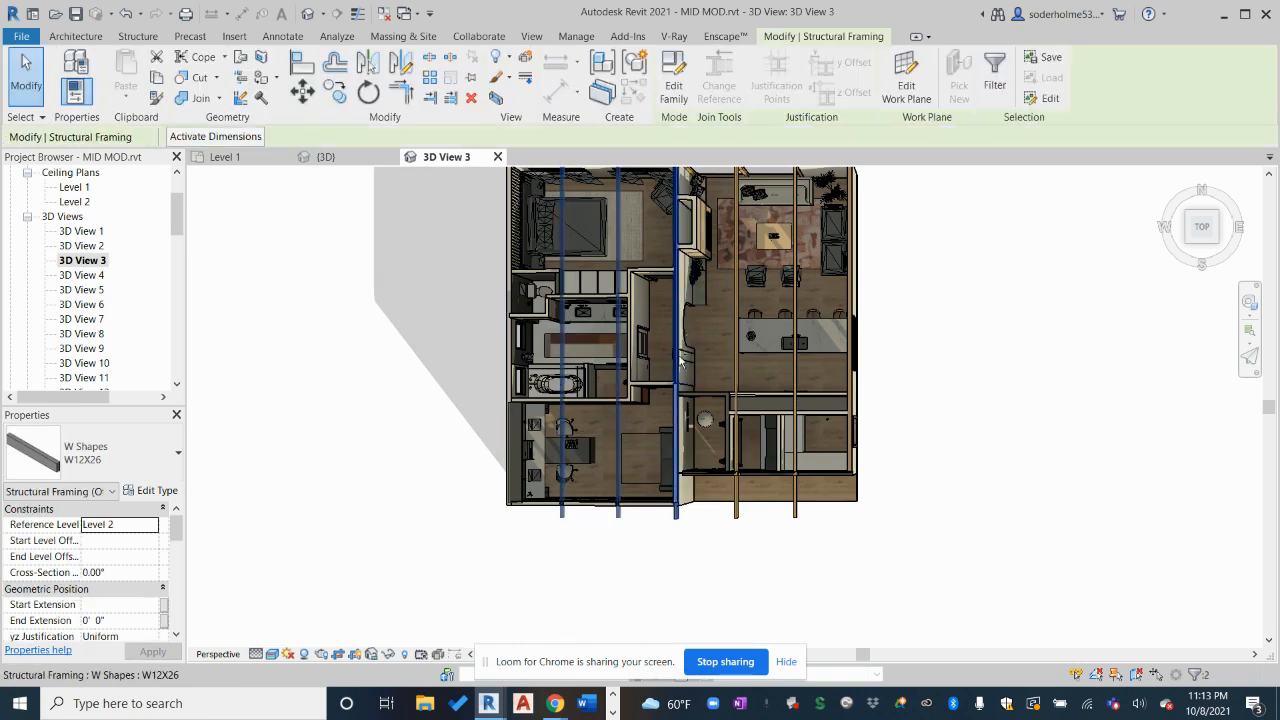
ctrl+click(737, 328)
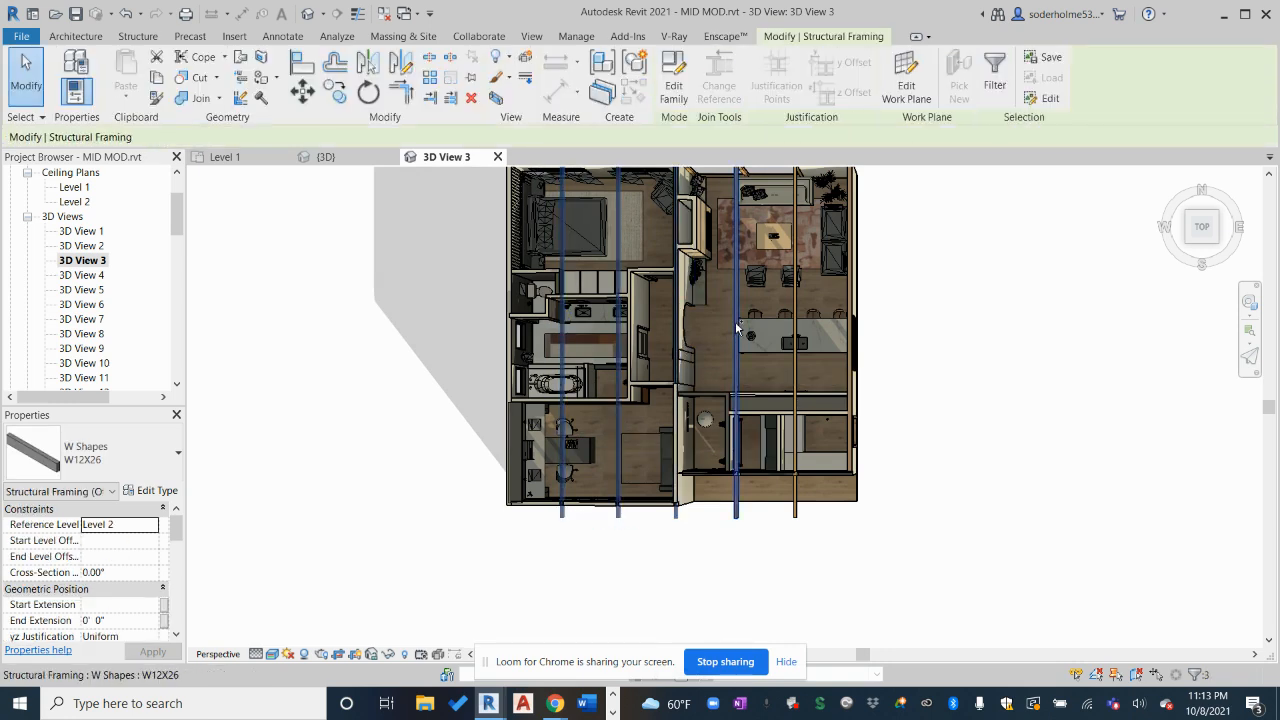
ctrl+click(796, 324)
ctrl+click(796, 343)
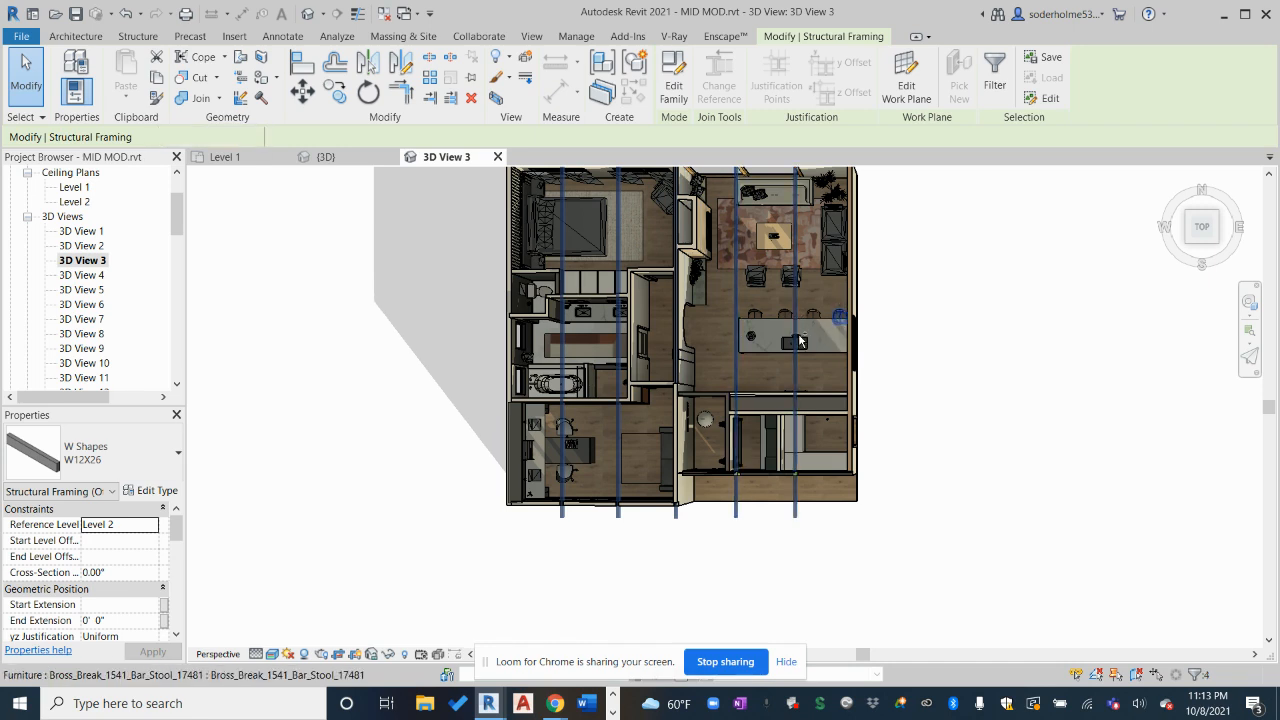
right_click(796, 343)
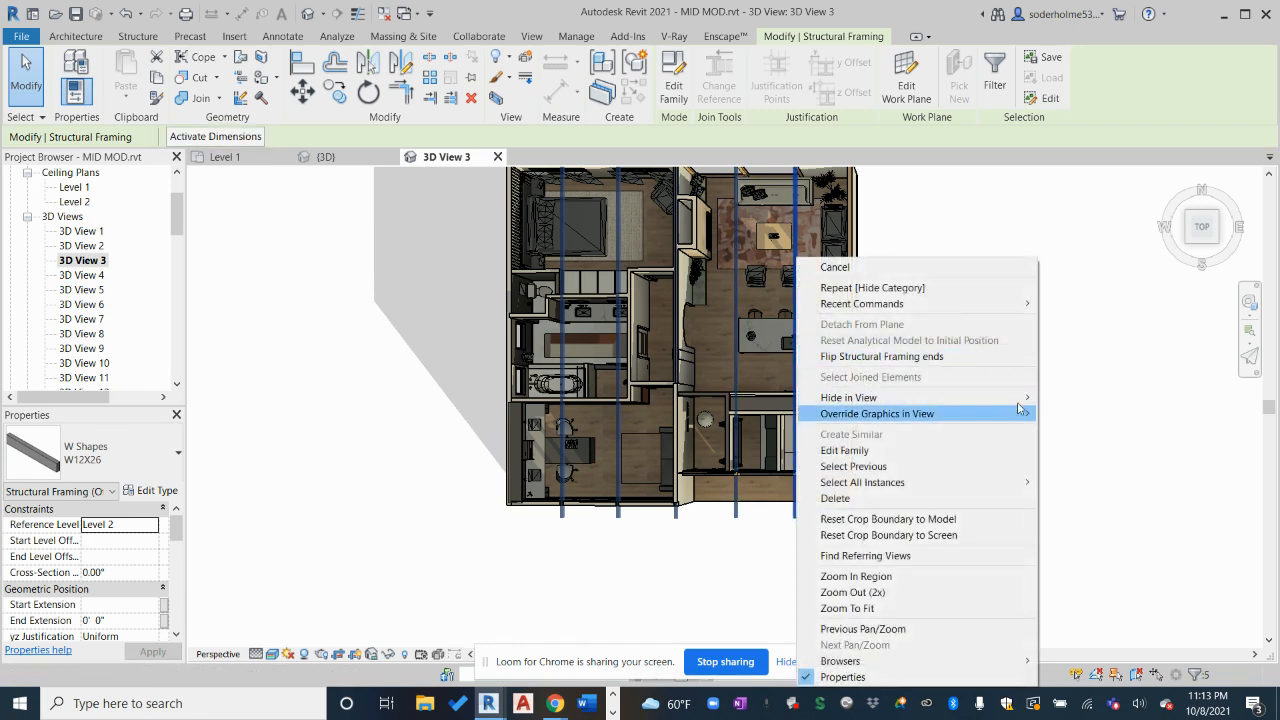
click(1051, 405)
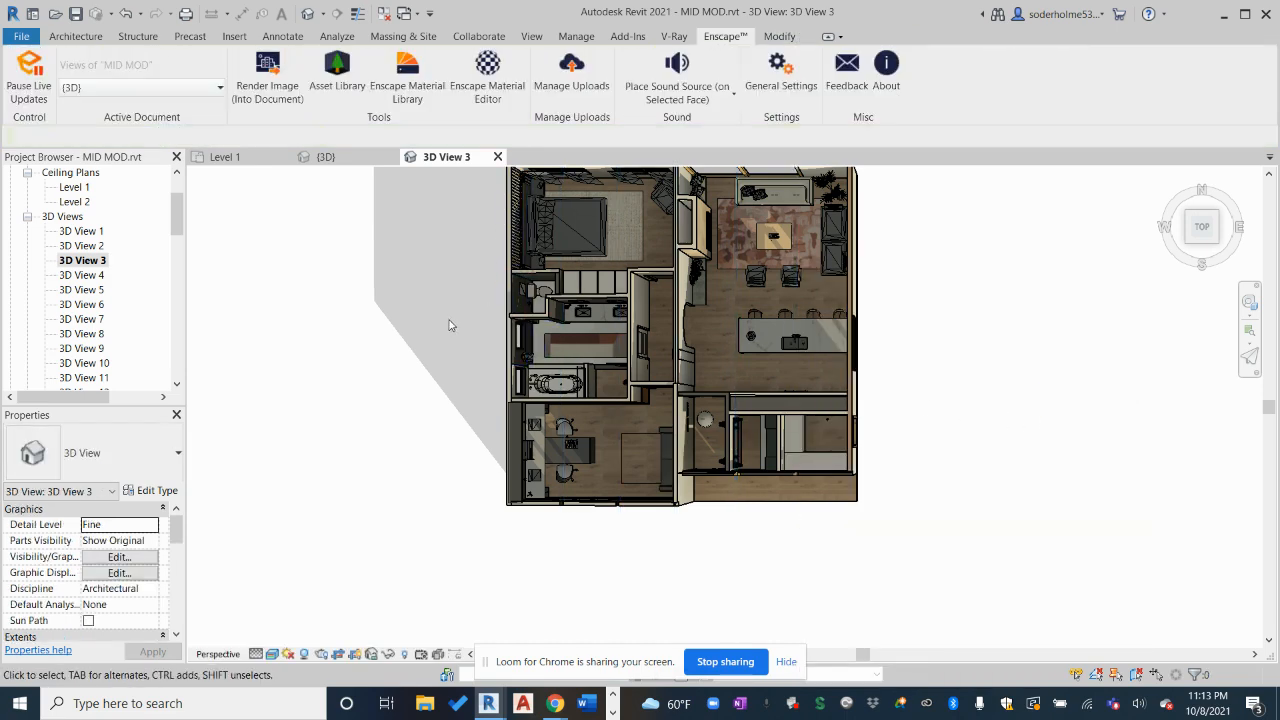
scroll(480, 360, up, 3)
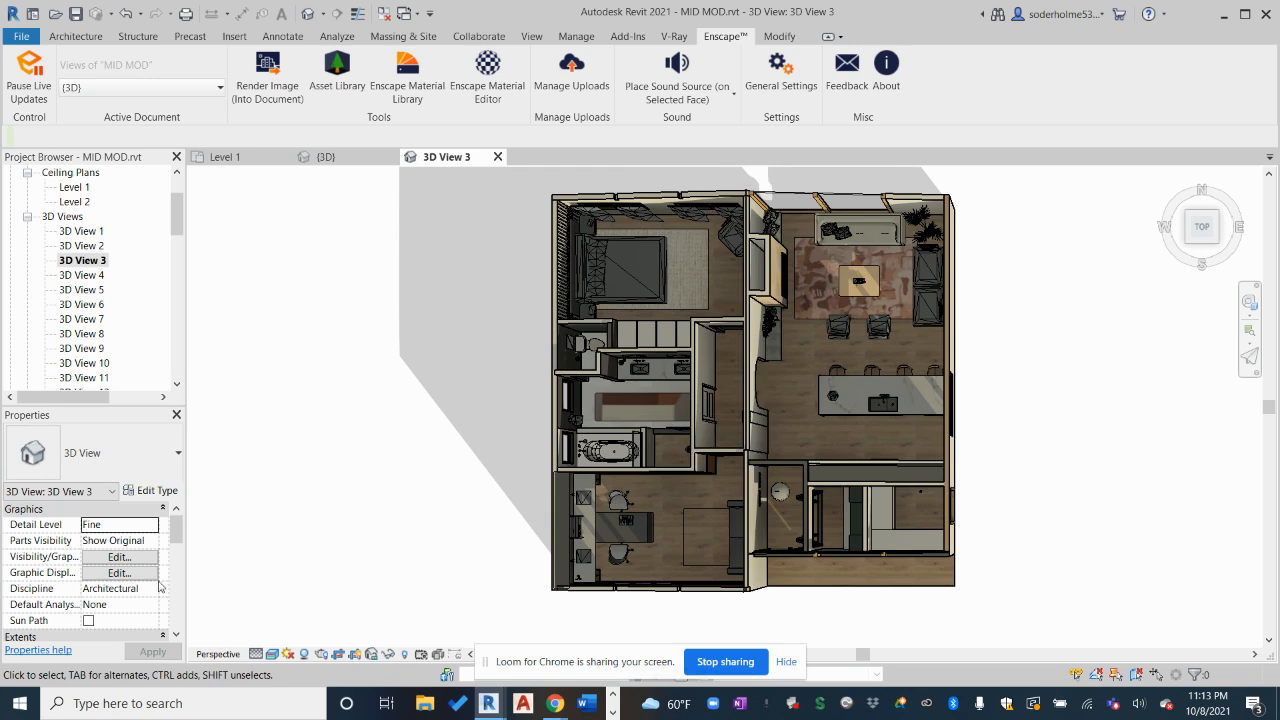
Check Section Box under Extents for 3D View 3 and orbit to see the whole box
scroll(118, 595, down, 3)
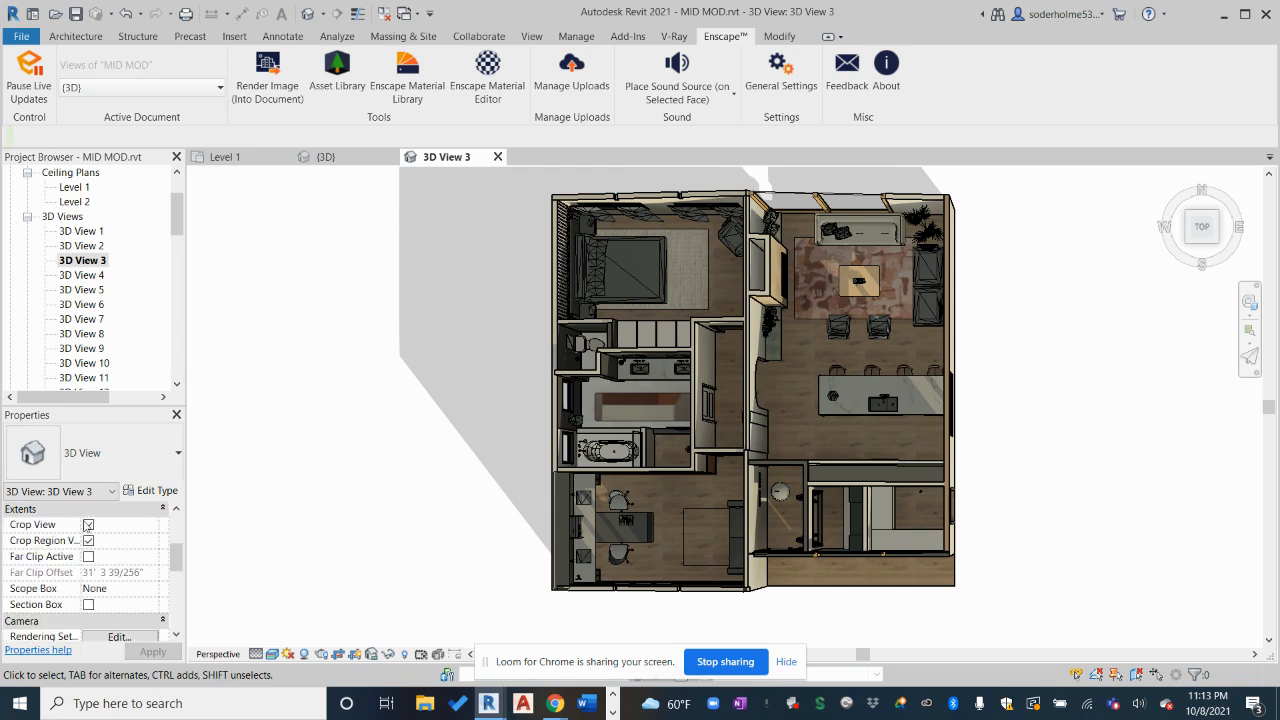
click(101, 525)
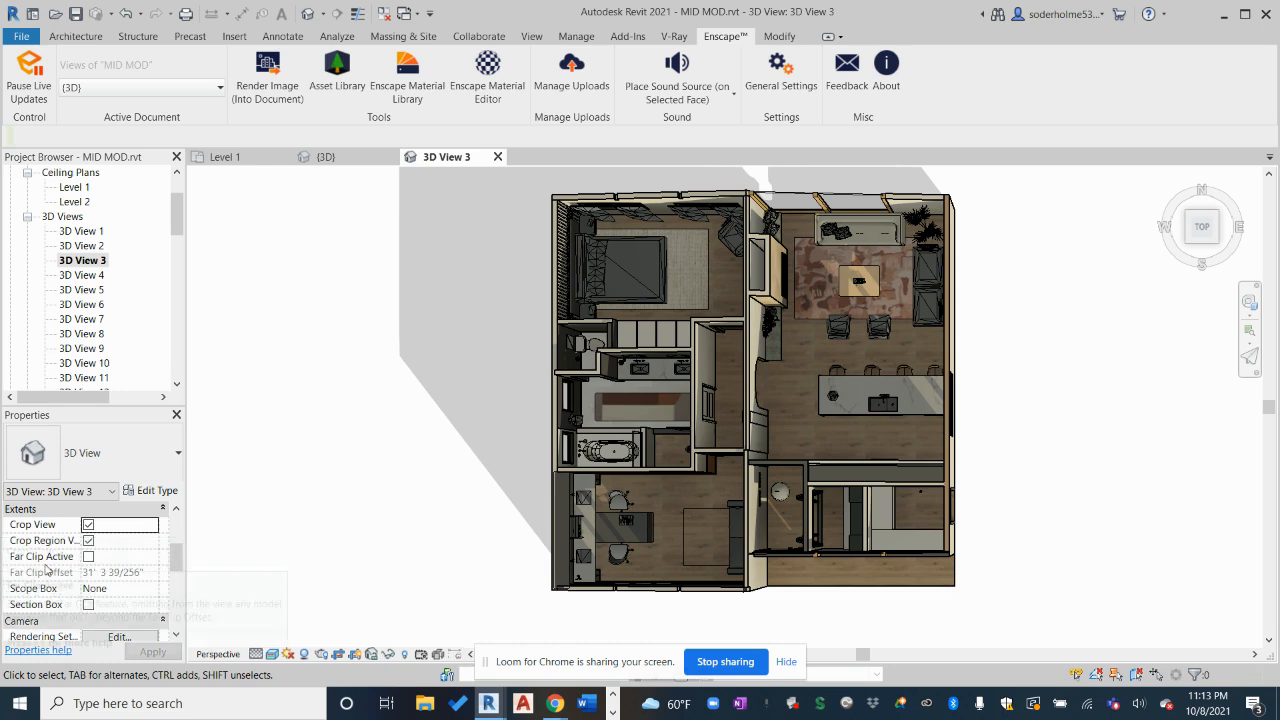
click(88, 605)
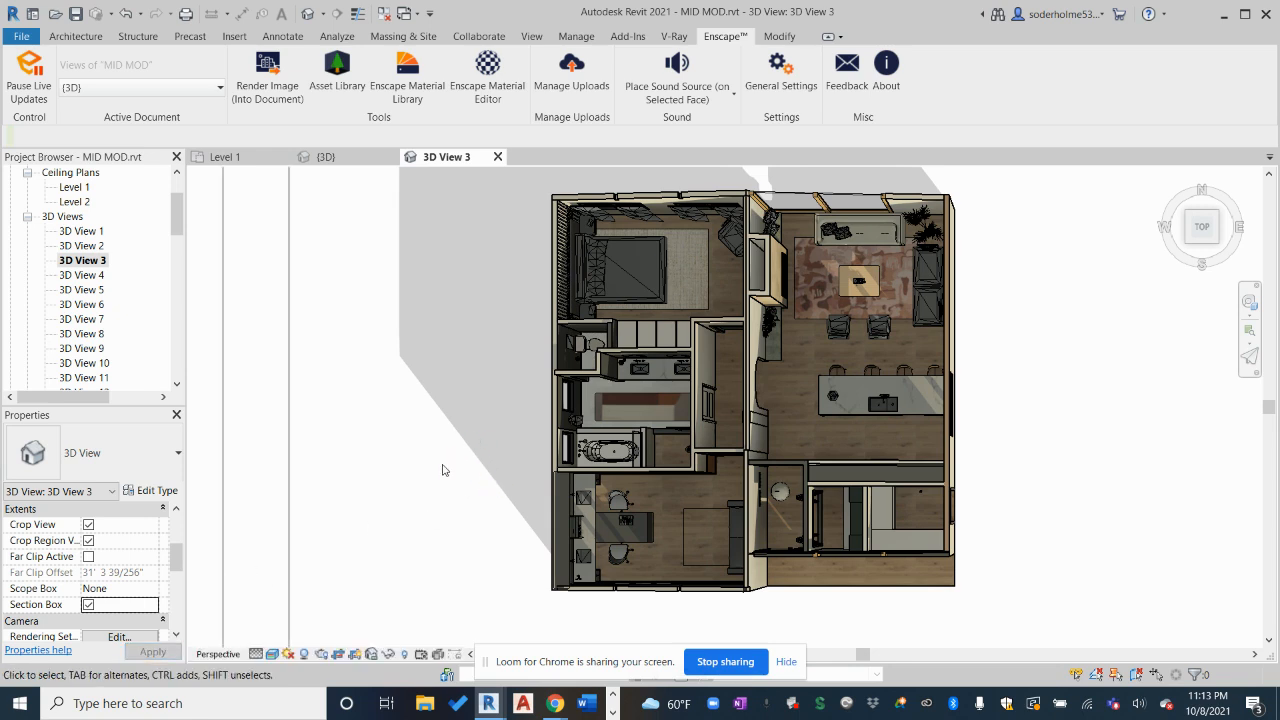
shift+middle_drag(439, 479, 425, 175)
scroll(534, 351, down, 4)
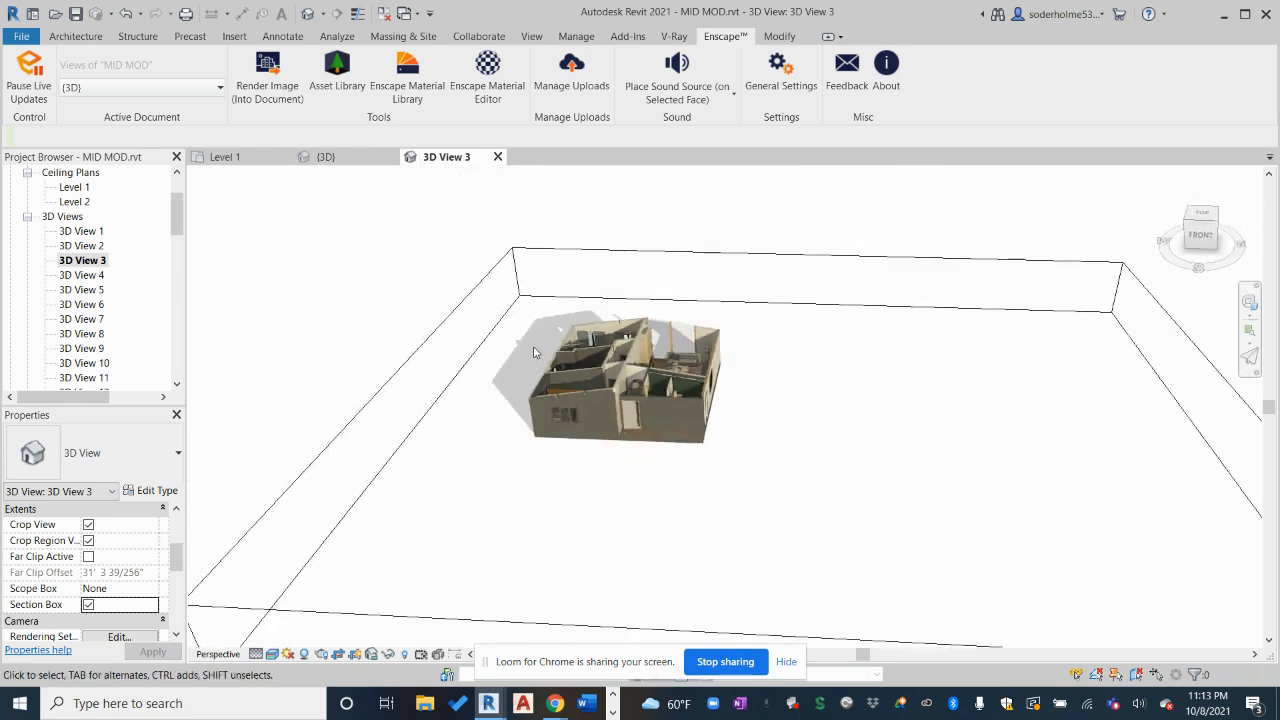
shift+middle_drag(518, 417, 521, 391)
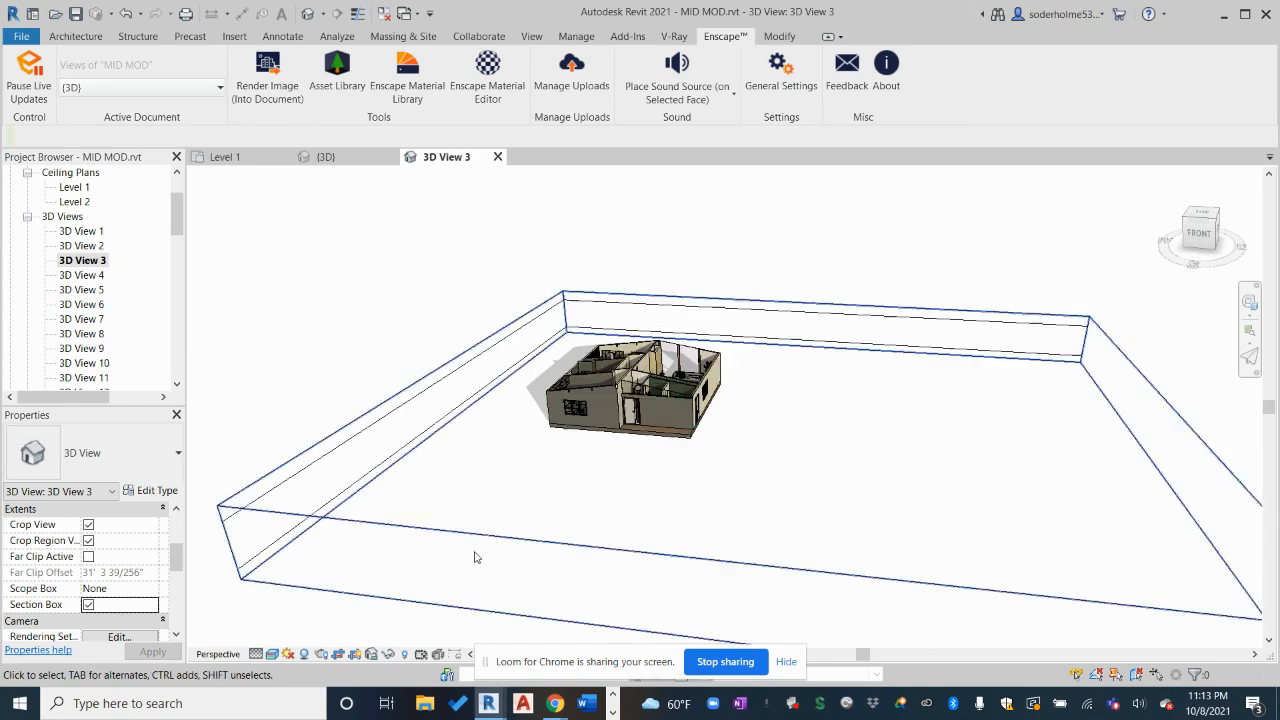
Pull the section box's right, front and left sides in close to the house
click(389, 527)
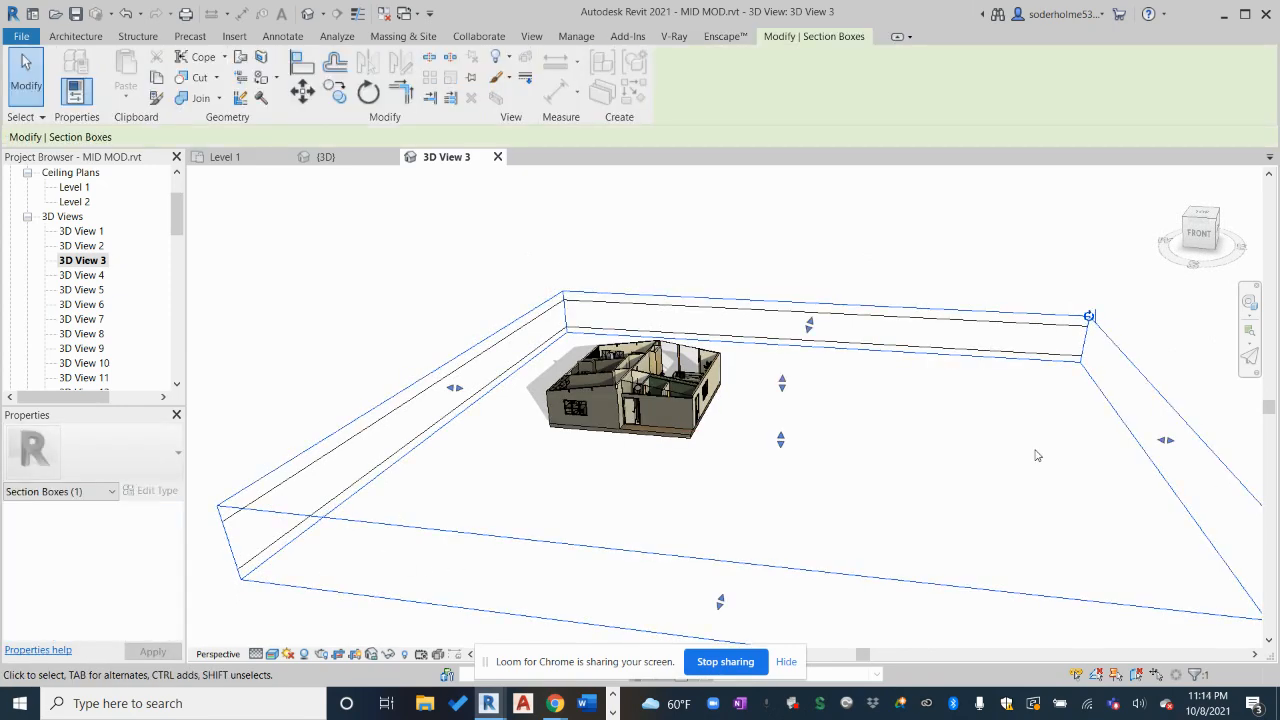
drag(1163, 442, 714, 416)
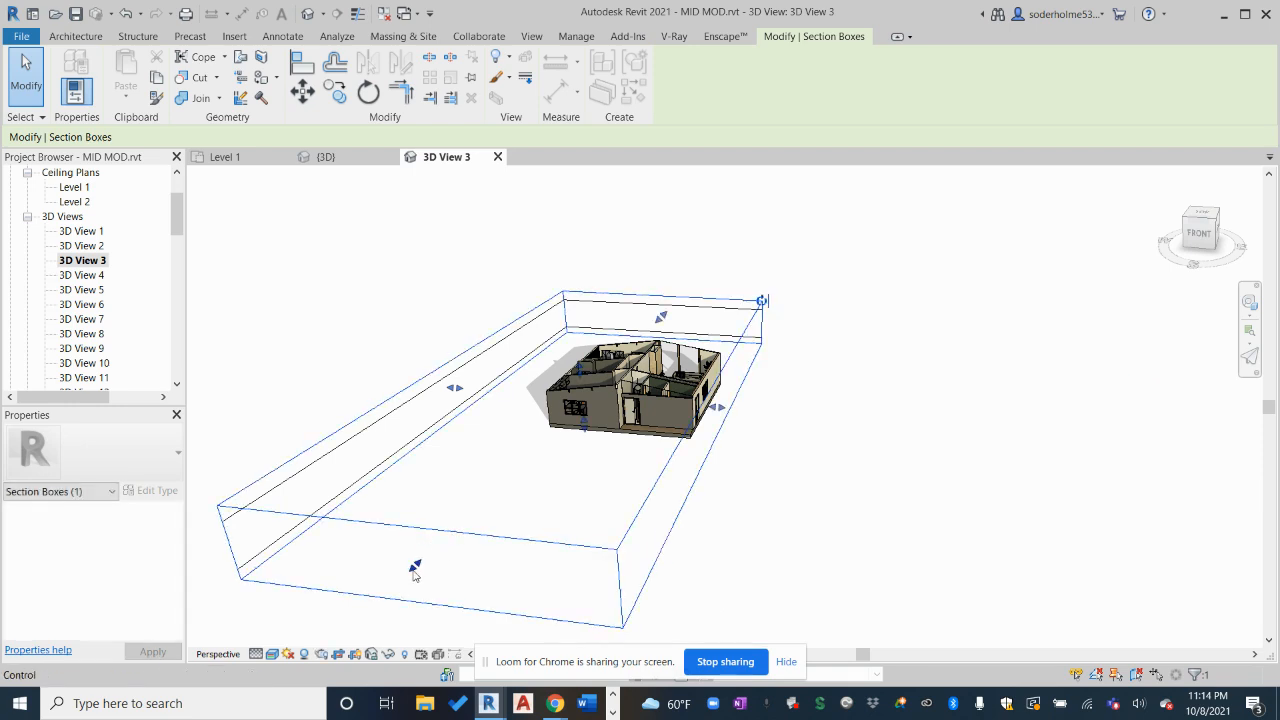
drag(417, 566, 545, 405)
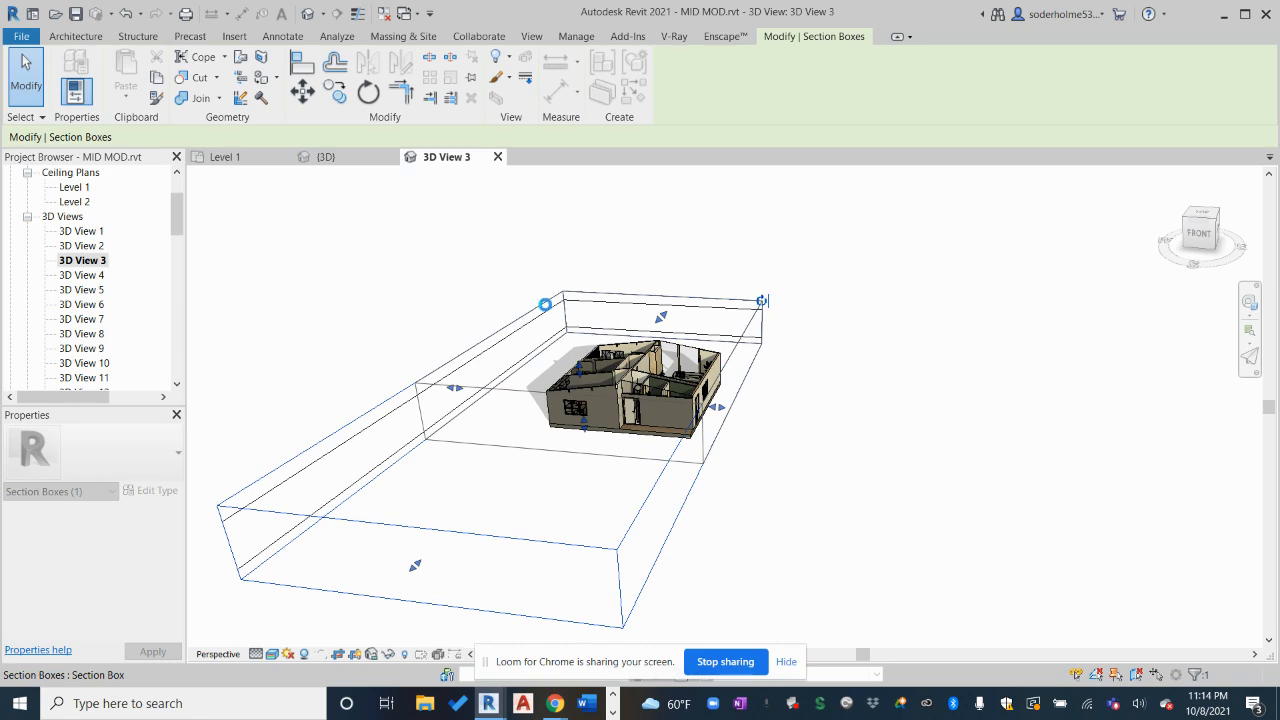
scroll(550, 307, up, 3)
shift+middle_drag(552, 411, 562, 441)
drag(415, 409, 599, 446)
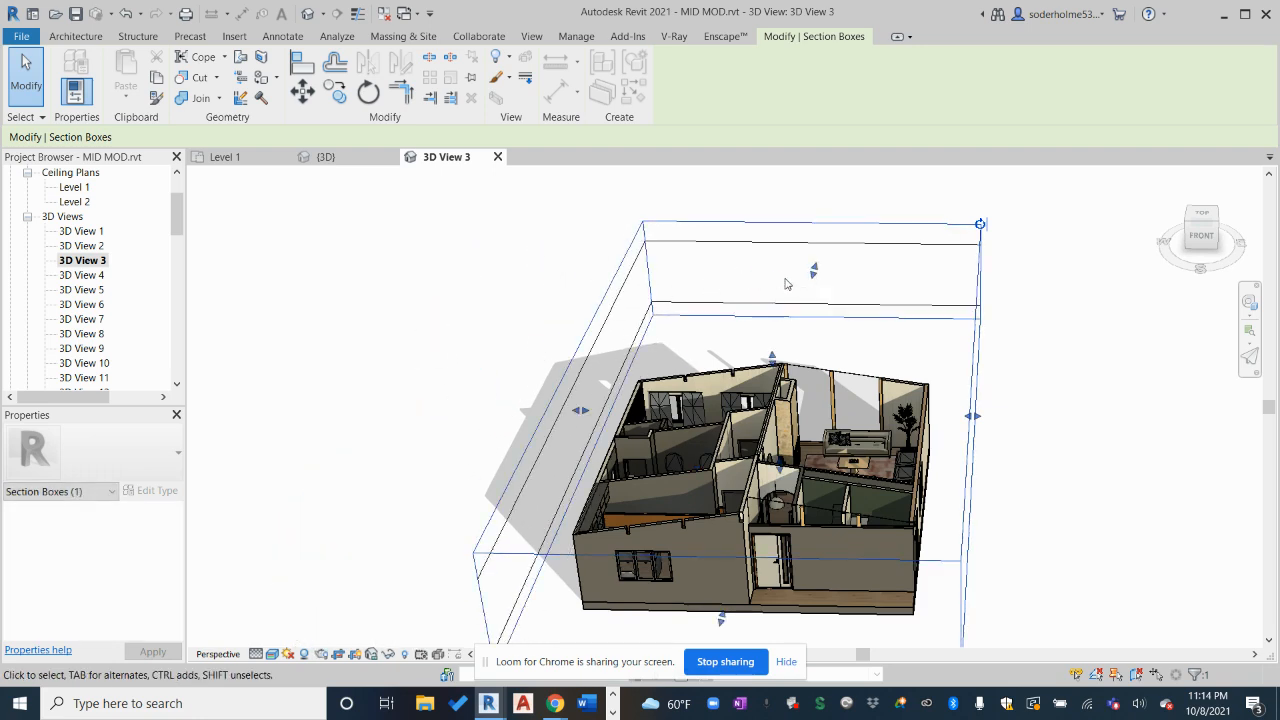
Lower the section box top to cut through the walls, then deselect it
drag(818, 284, 800, 296)
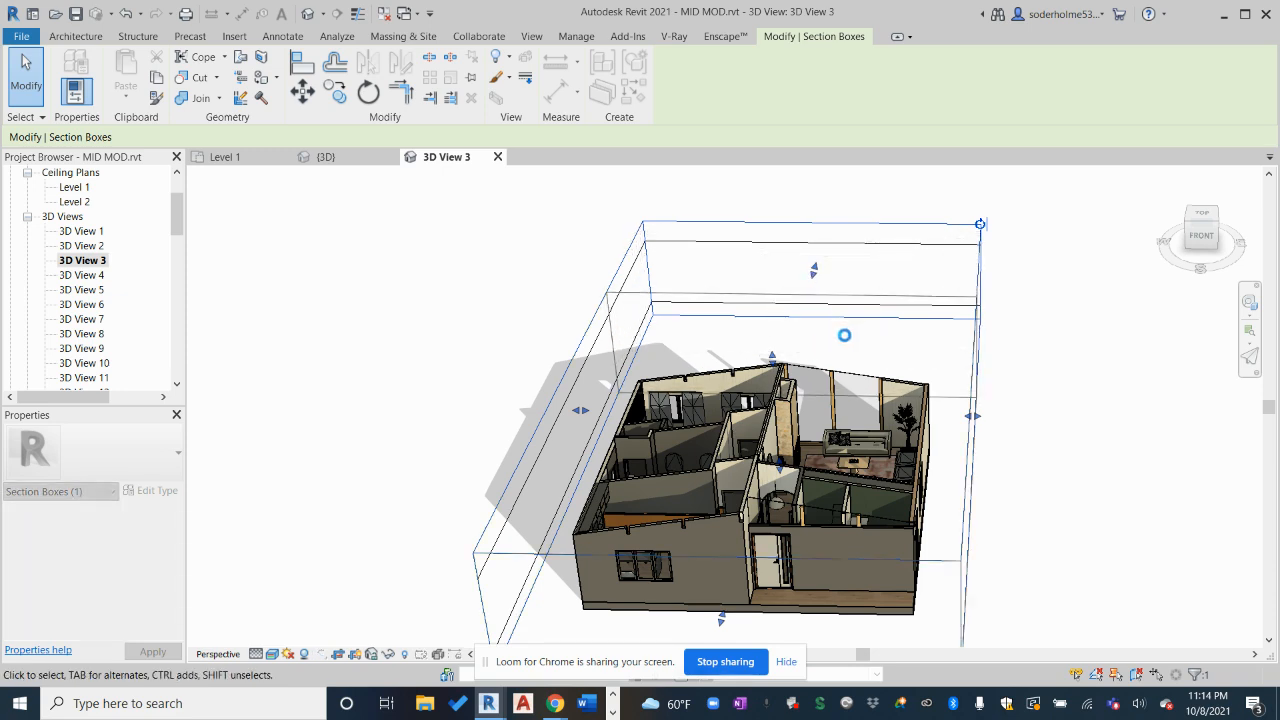
shift+middle_drag(844, 335, 750, 380)
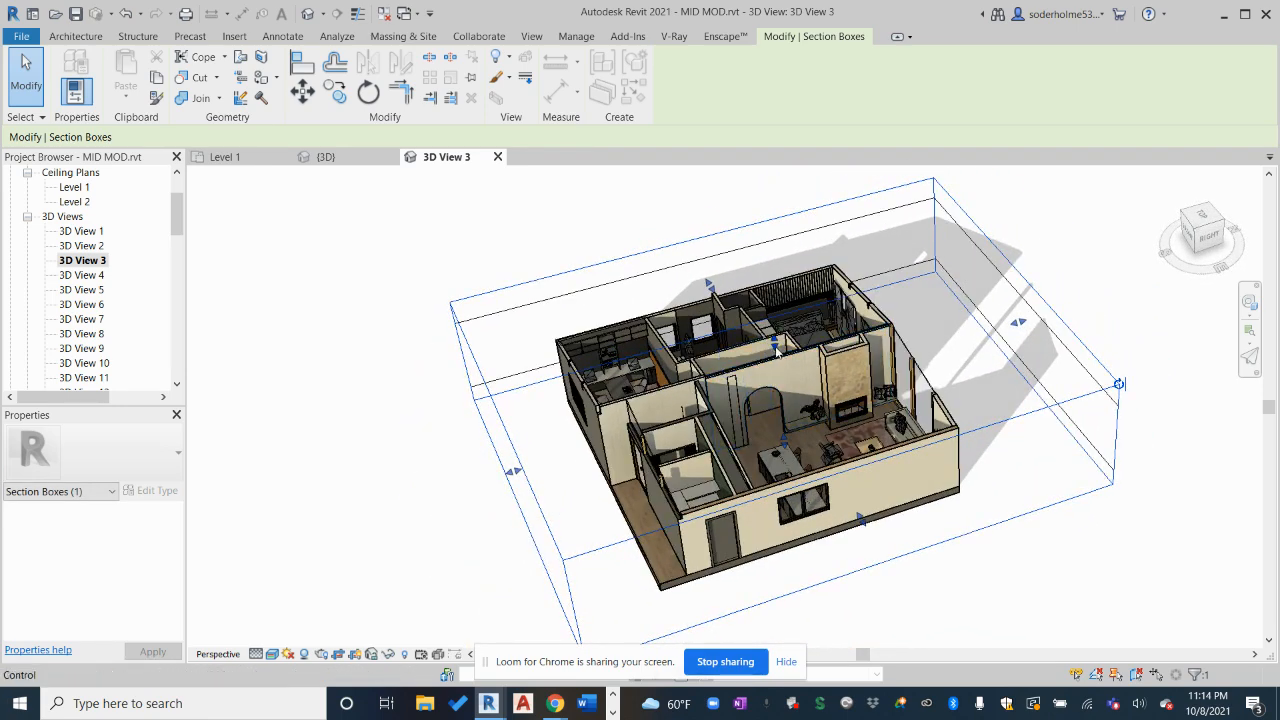
drag(779, 352, 758, 452)
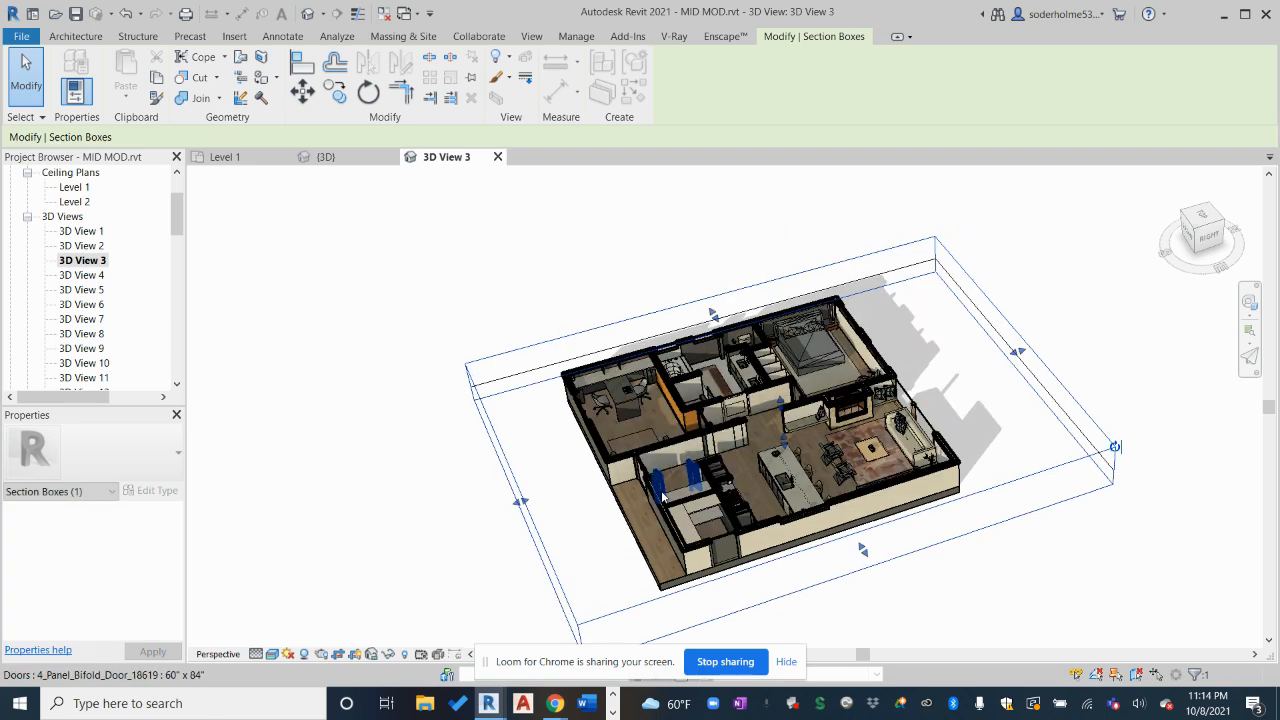
scroll(730, 459, up, 1)
scroll(730, 459, up, 2)
shift+middle_drag(647, 450, 750, 380)
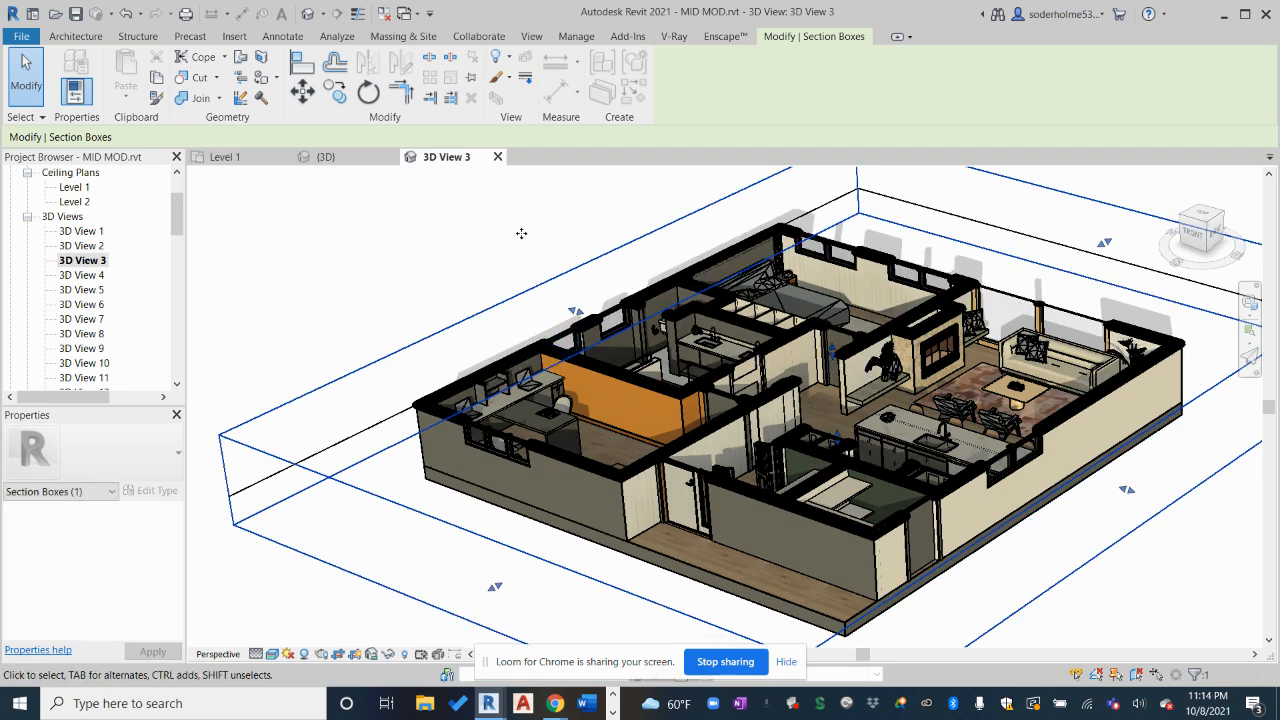
click(429, 264)
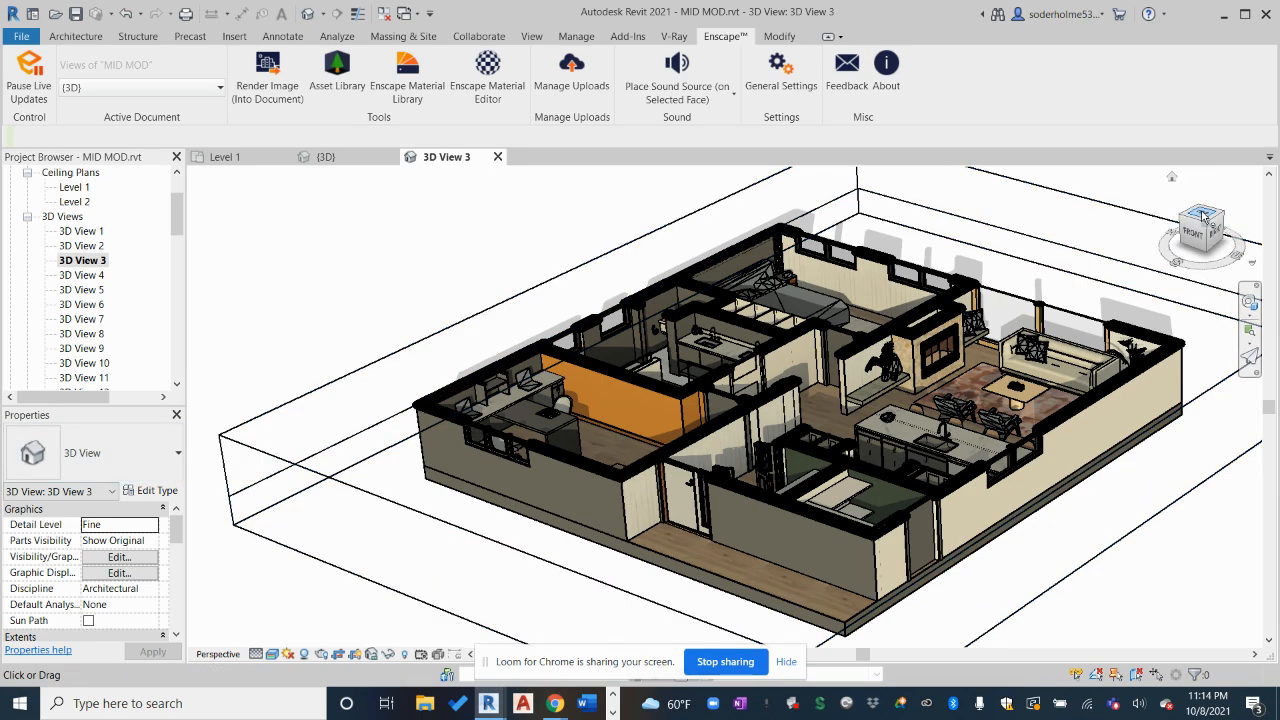
Set the view to ViewCube TOP, then switch between the Enscape and Revit windows
click(1203, 217)
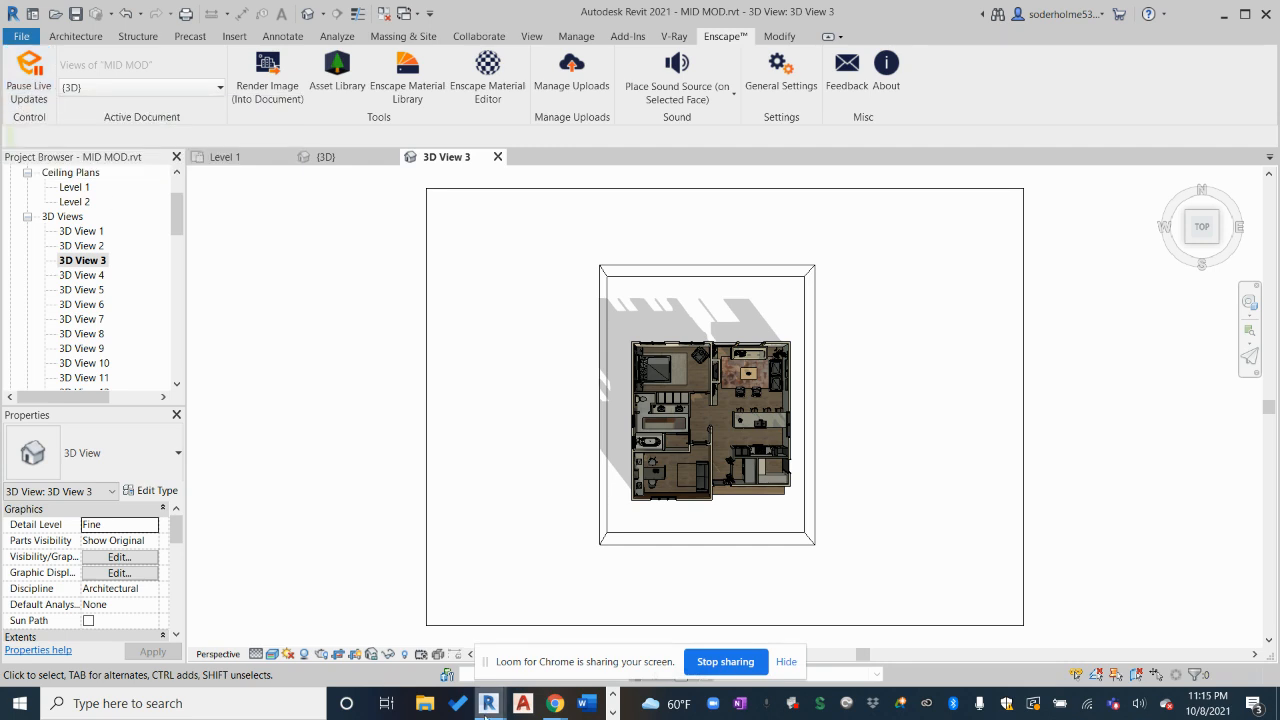
mouse_move(488, 703)
click(560, 600)
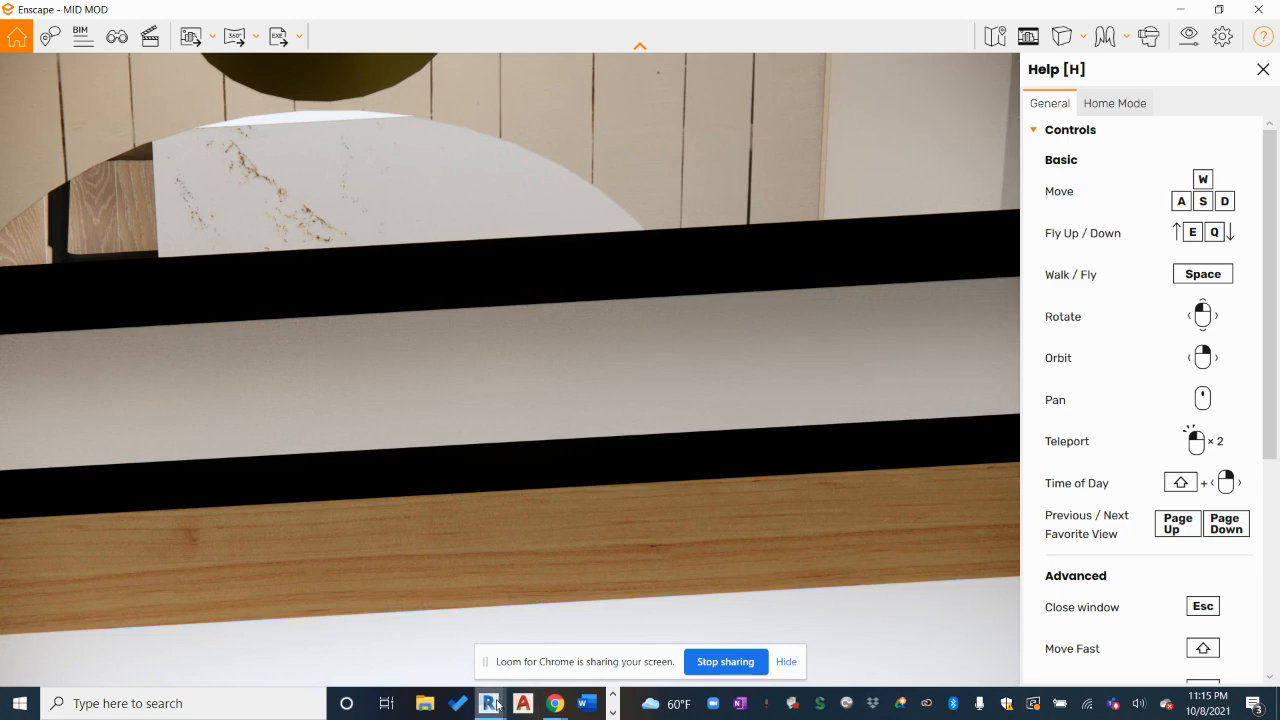
mouse_move(488, 703)
click(440, 643)
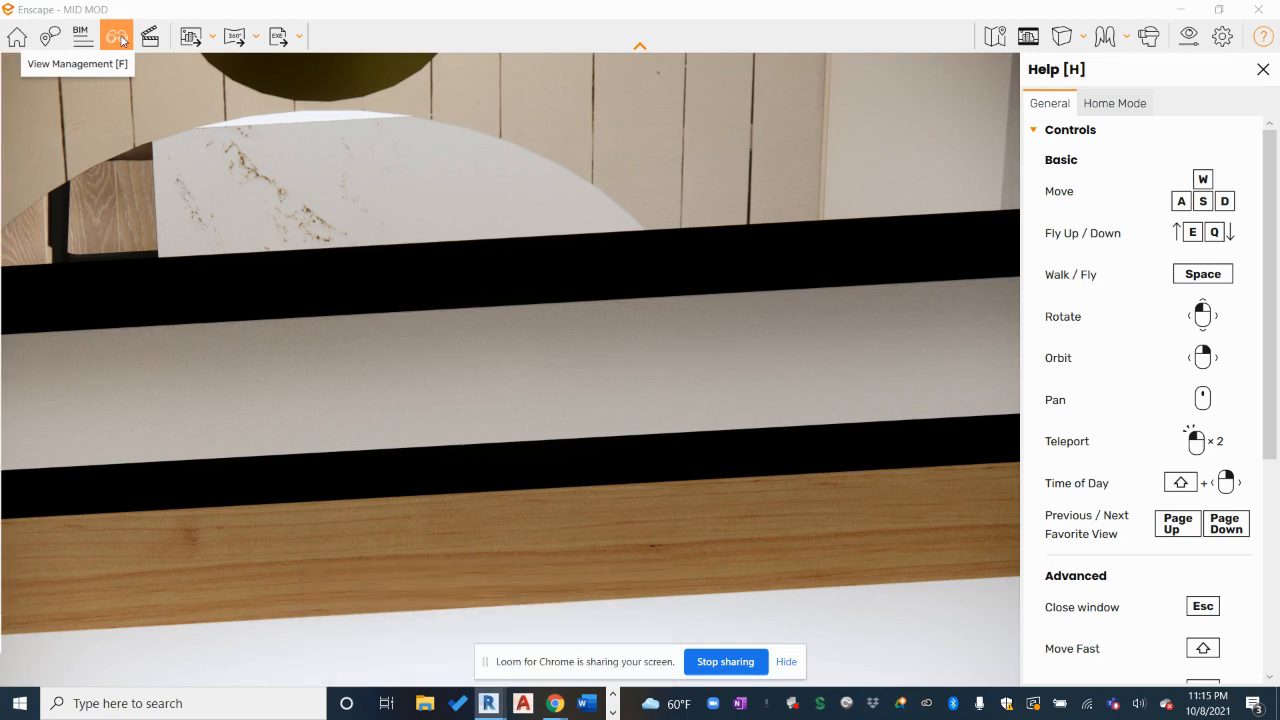
Select 3D View 3 from Enscape's View Management list of MID MOD views
click(117, 37)
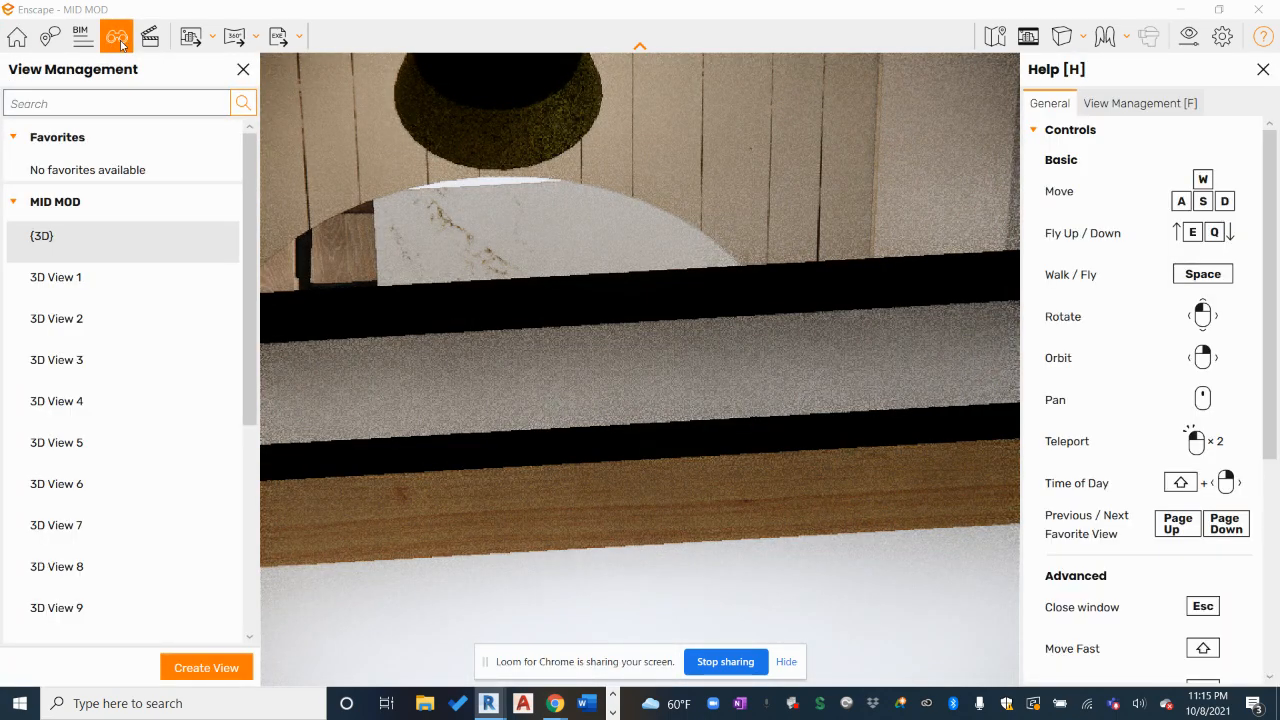
click(81, 371)
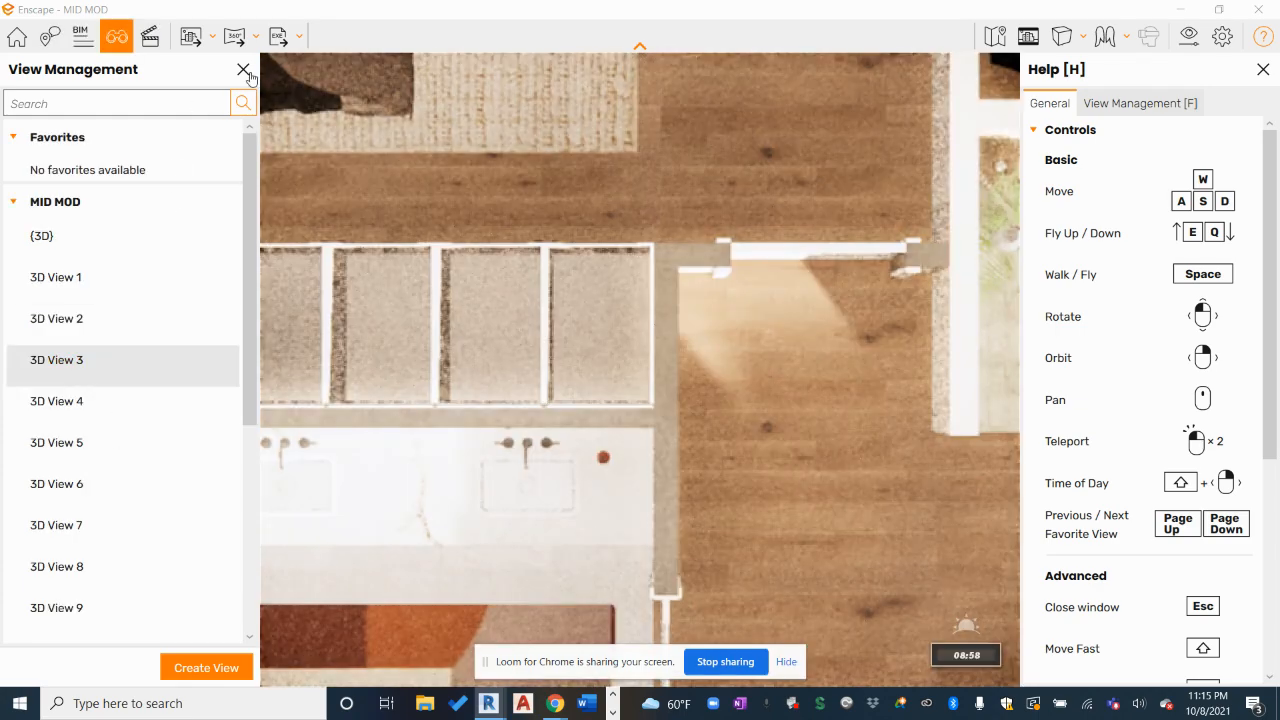
Close View Management and zoom out until the entire MID MOD floor plan shows
click(244, 71)
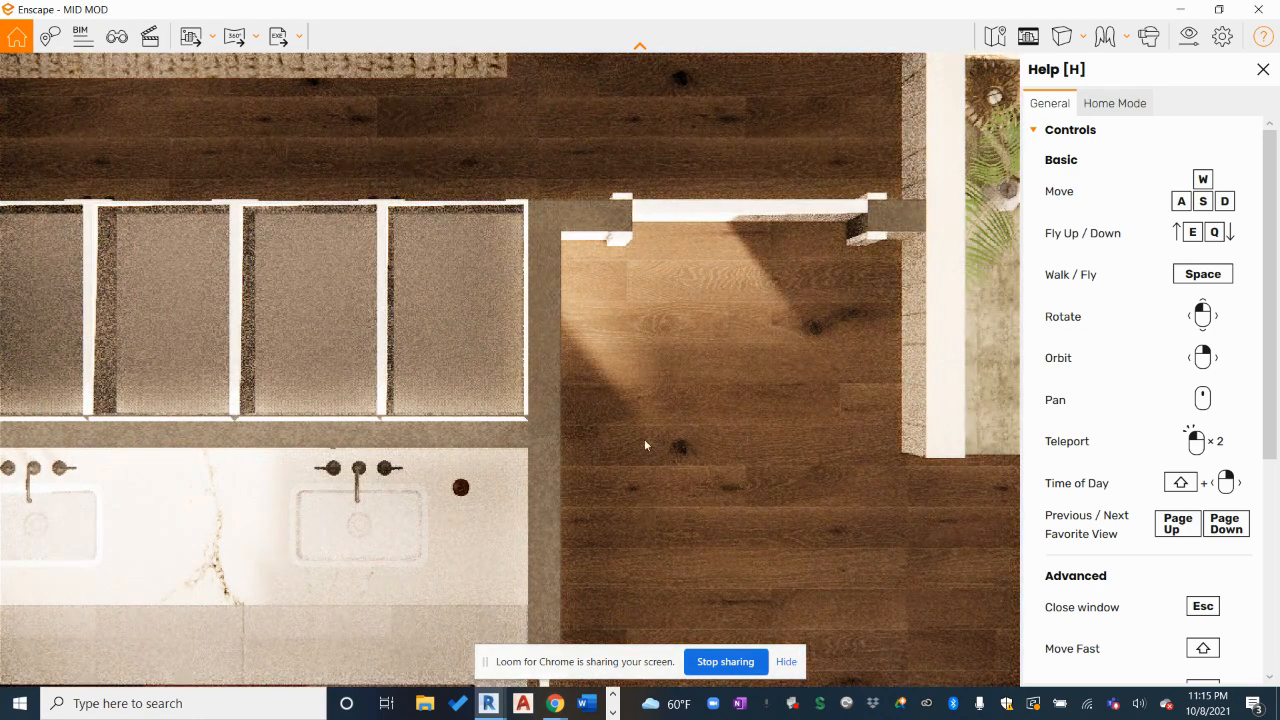
scroll(485, 319, down, 5)
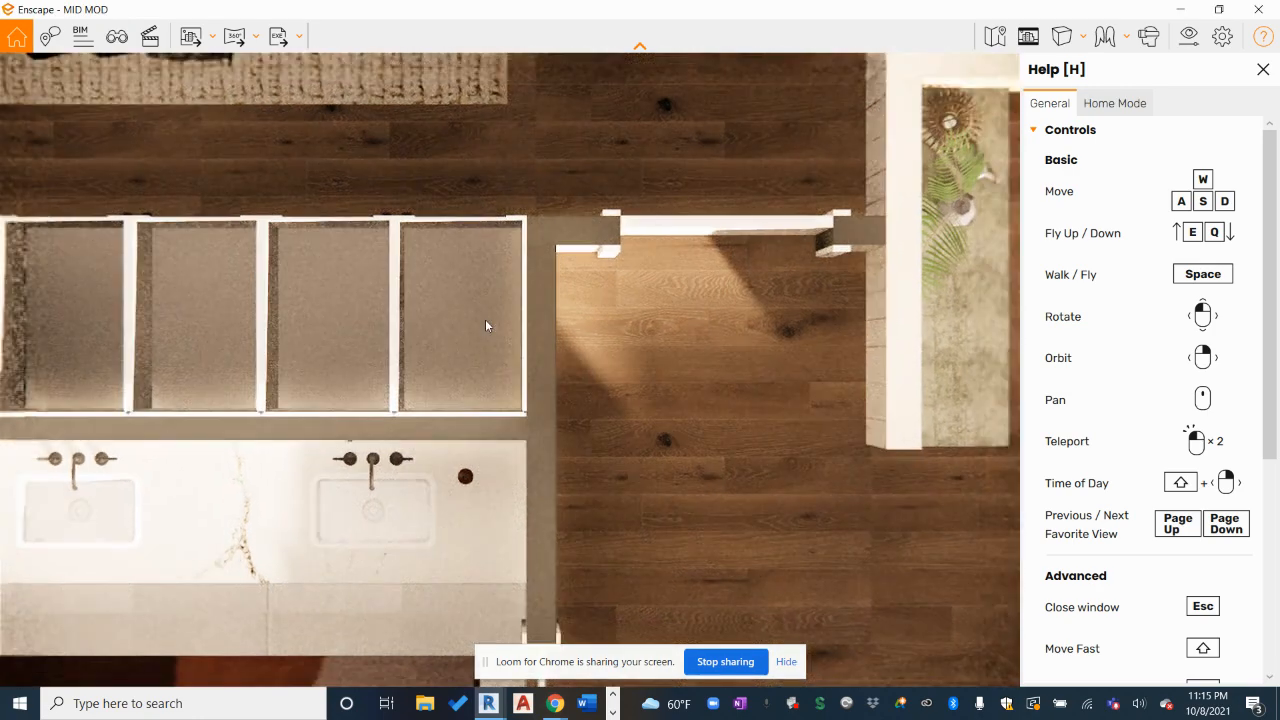
scroll(485, 322, down, 5)
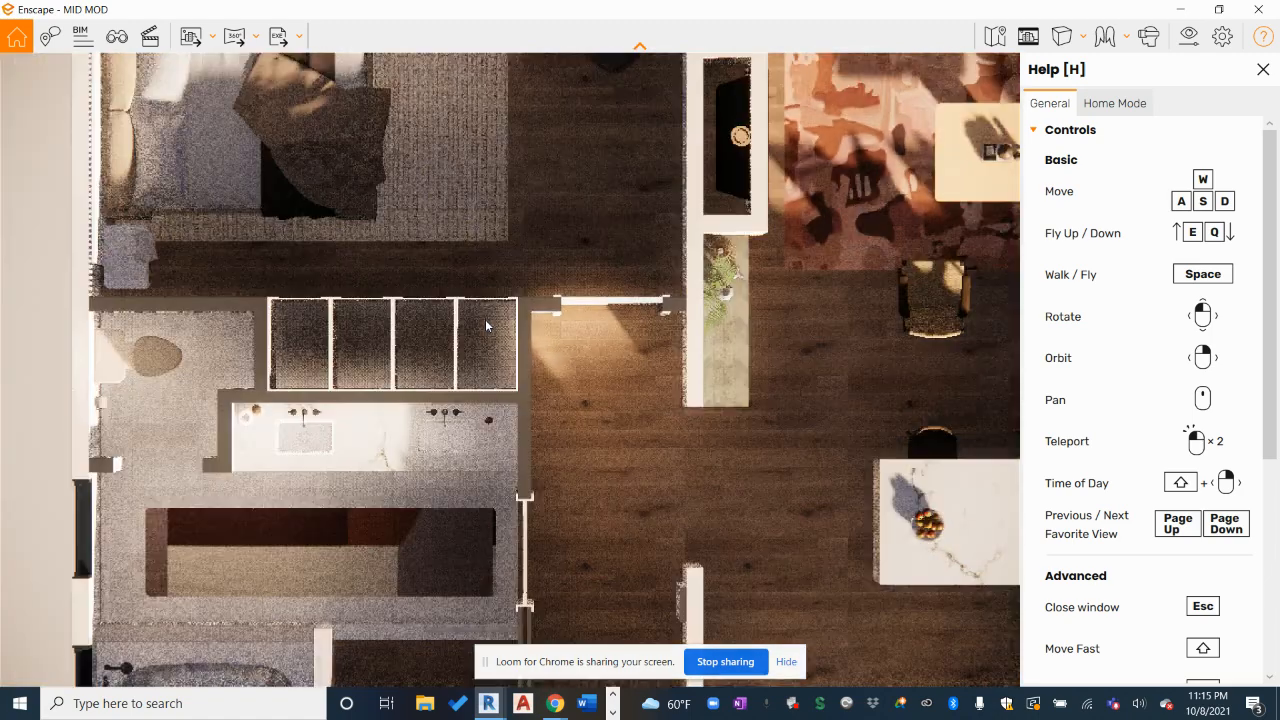
scroll(487, 325, down, 5)
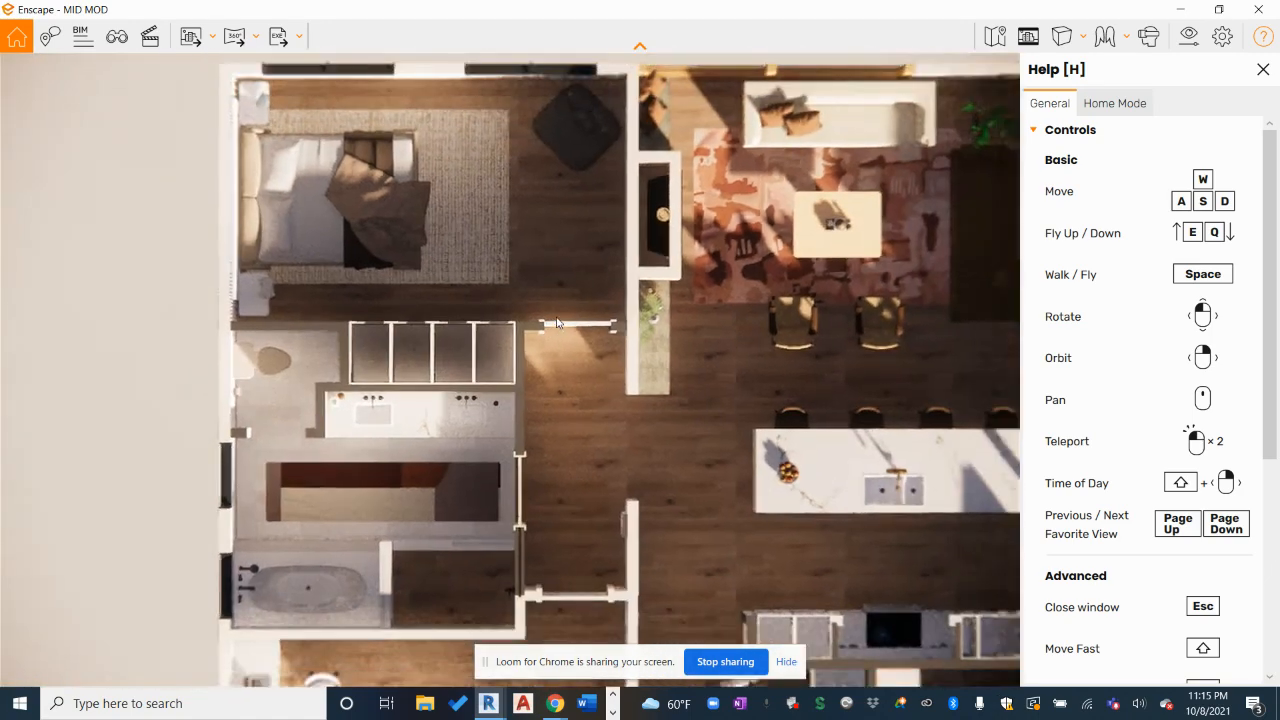
scroll(585, 405, down, 5)
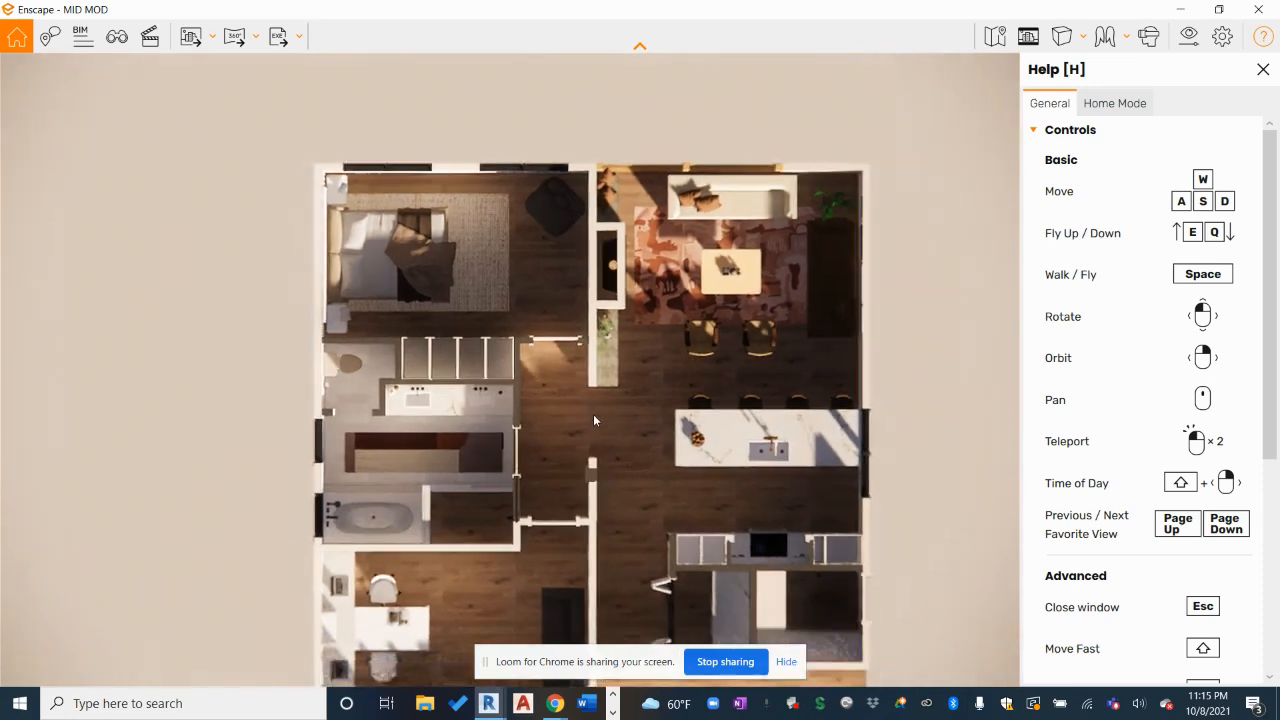
scroll(487, 327, down, 2)
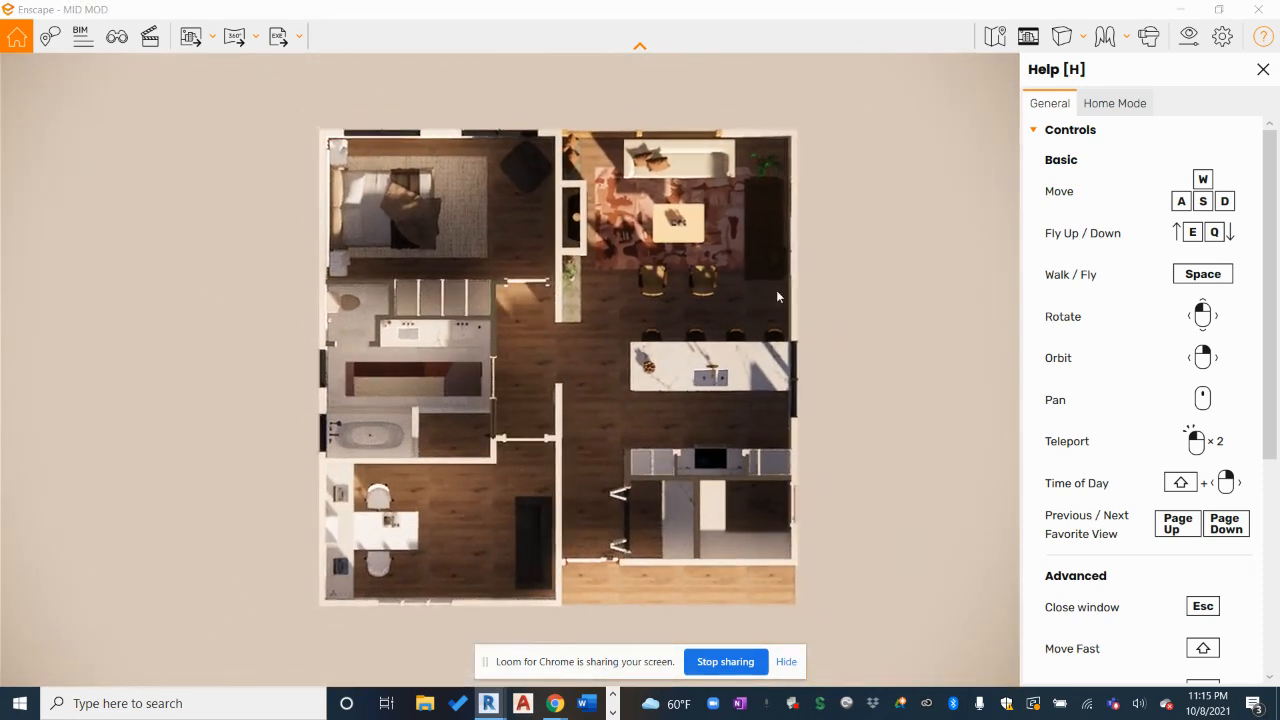
In Visual Settings, reset the field of view, then zoom and shift the camera to recentre the plan
click(1186, 37)
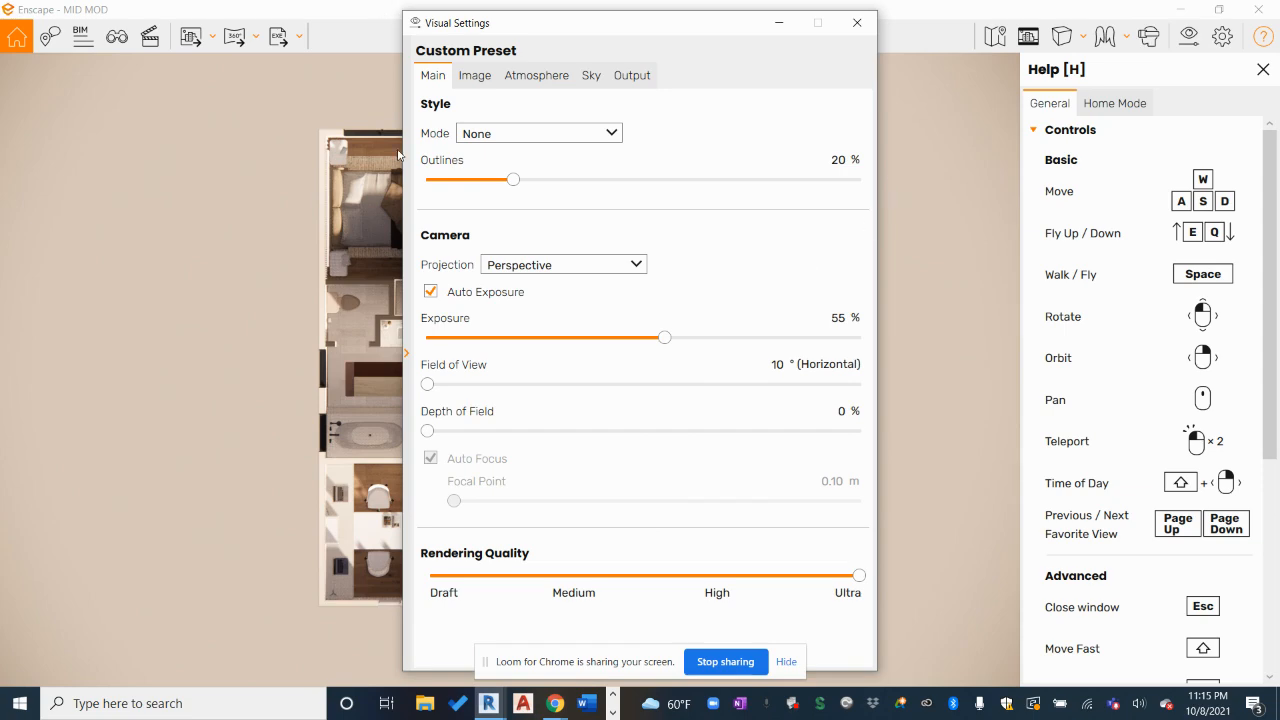
drag(457, 27, 852, 24)
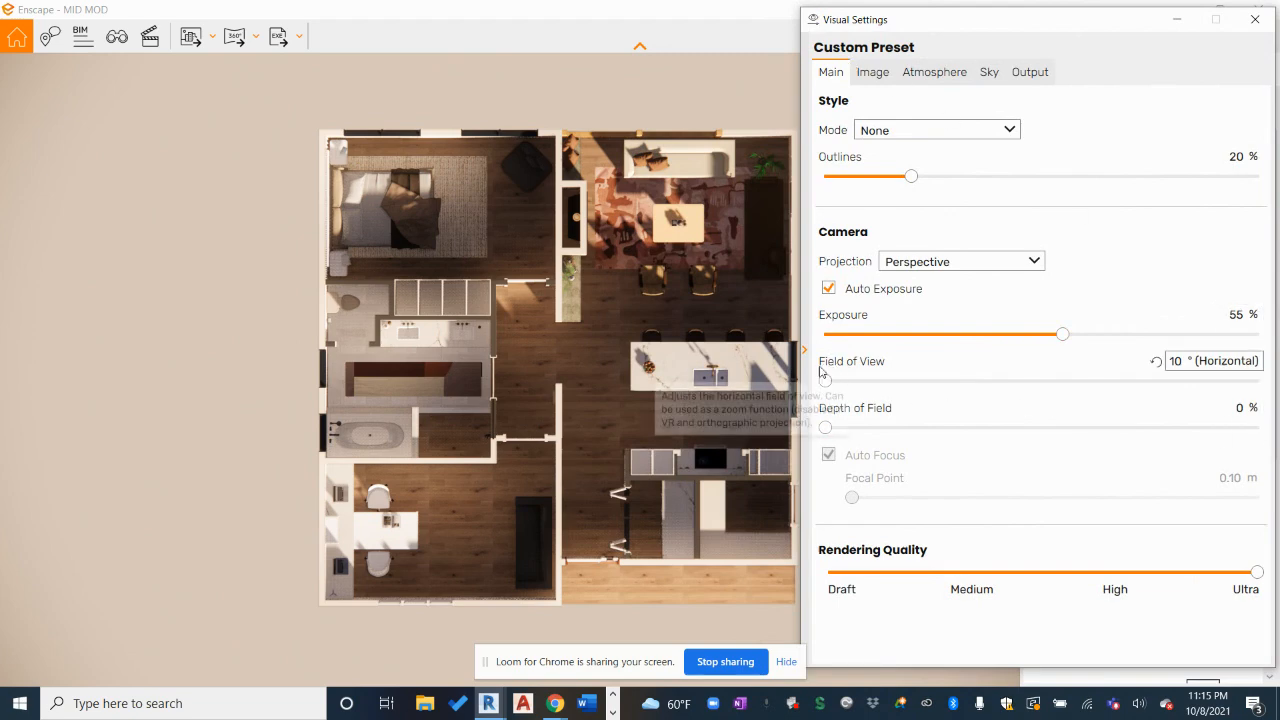
click(1157, 372)
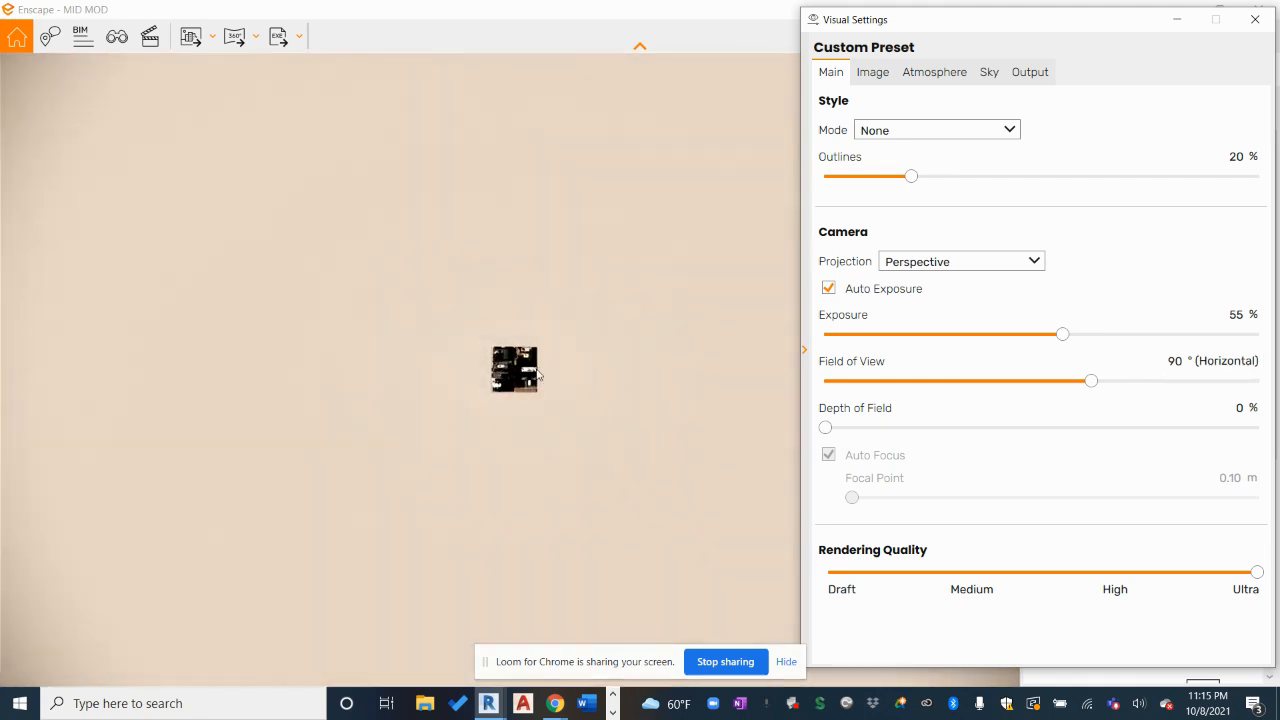
scroll(523, 375, up, 3)
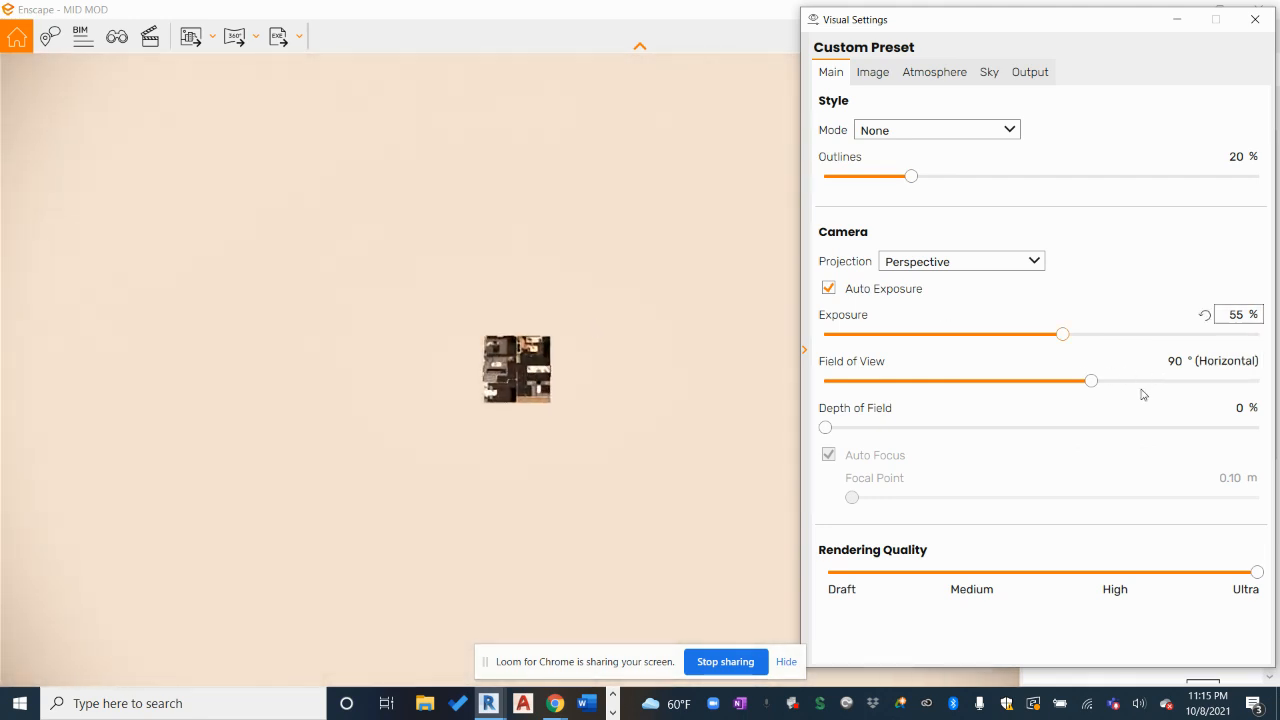
scroll(498, 356, up, 3)
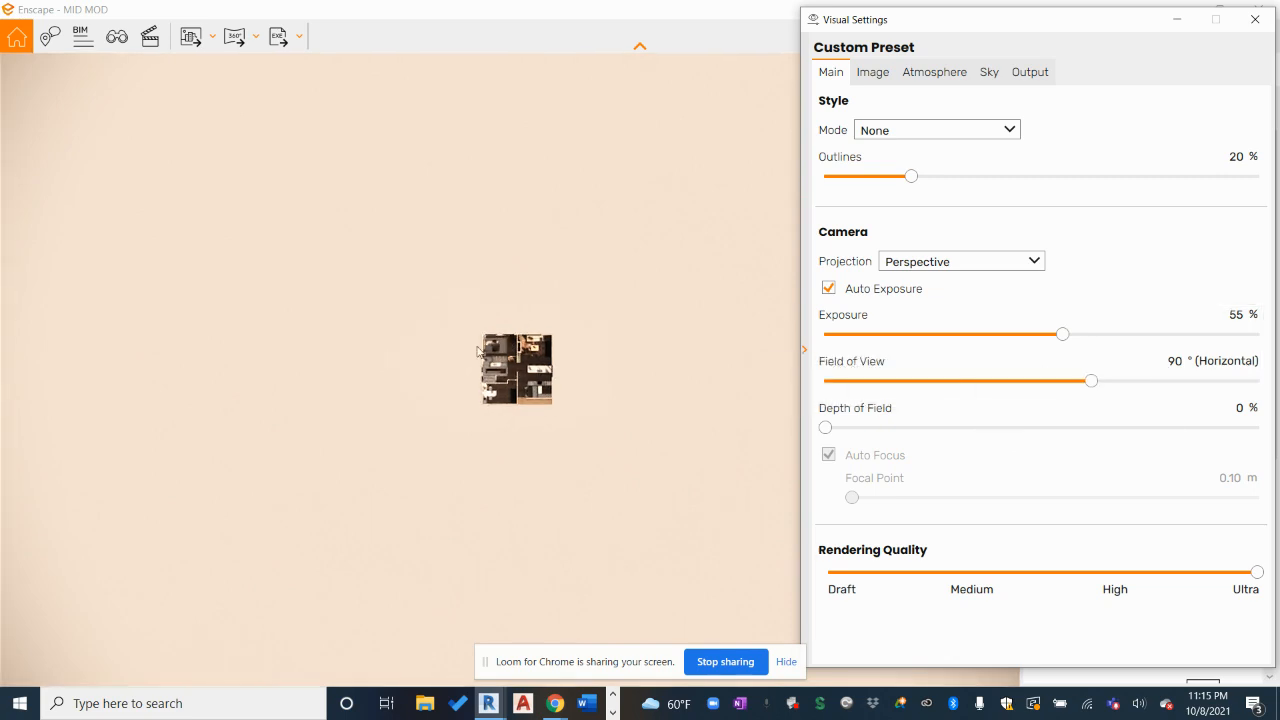
scroll(498, 356, up, 5)
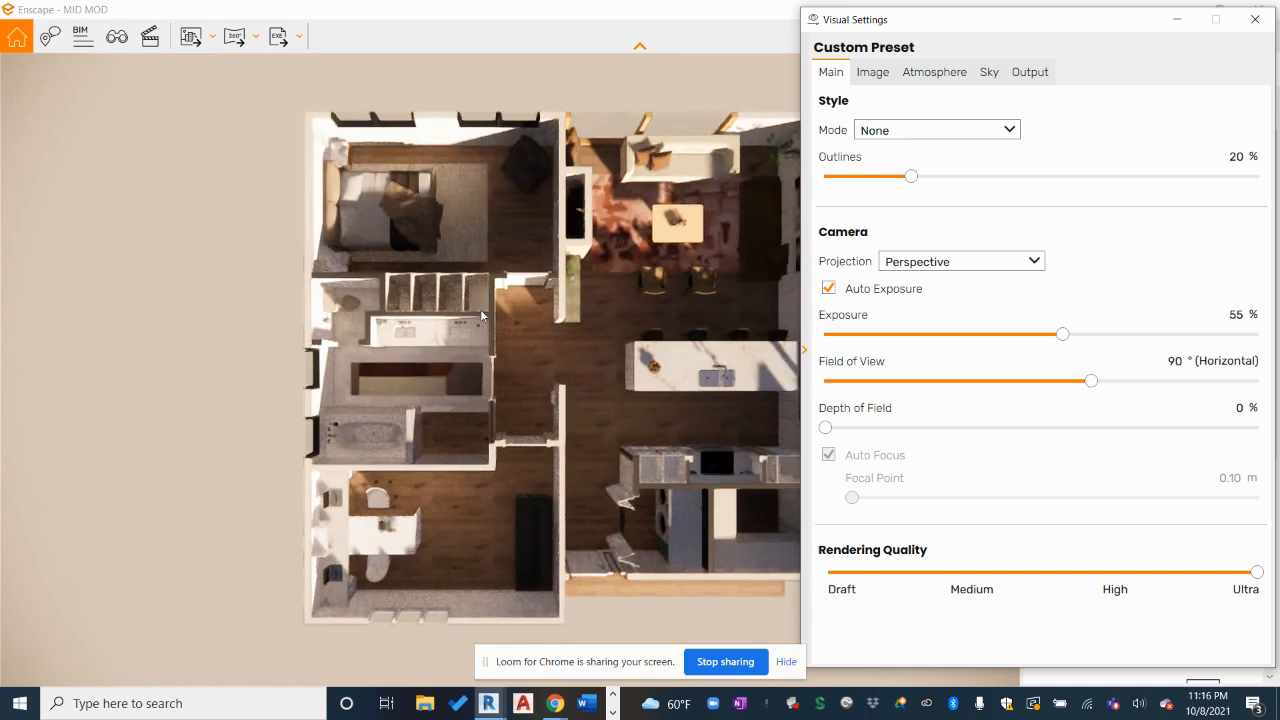
key(d)
scroll(692, 164, down, 1)
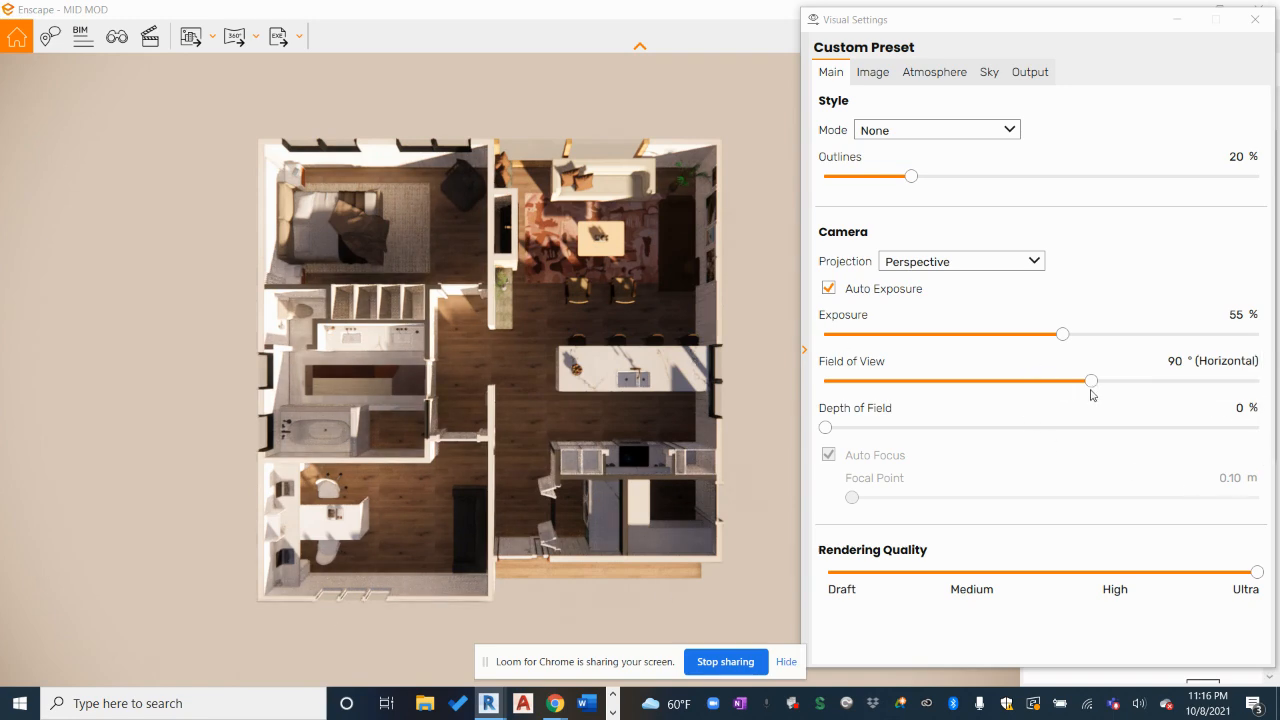
Narrow the field of view from 90° to 10° and zoom out to frame the plan
drag(1091, 385, 812, 392)
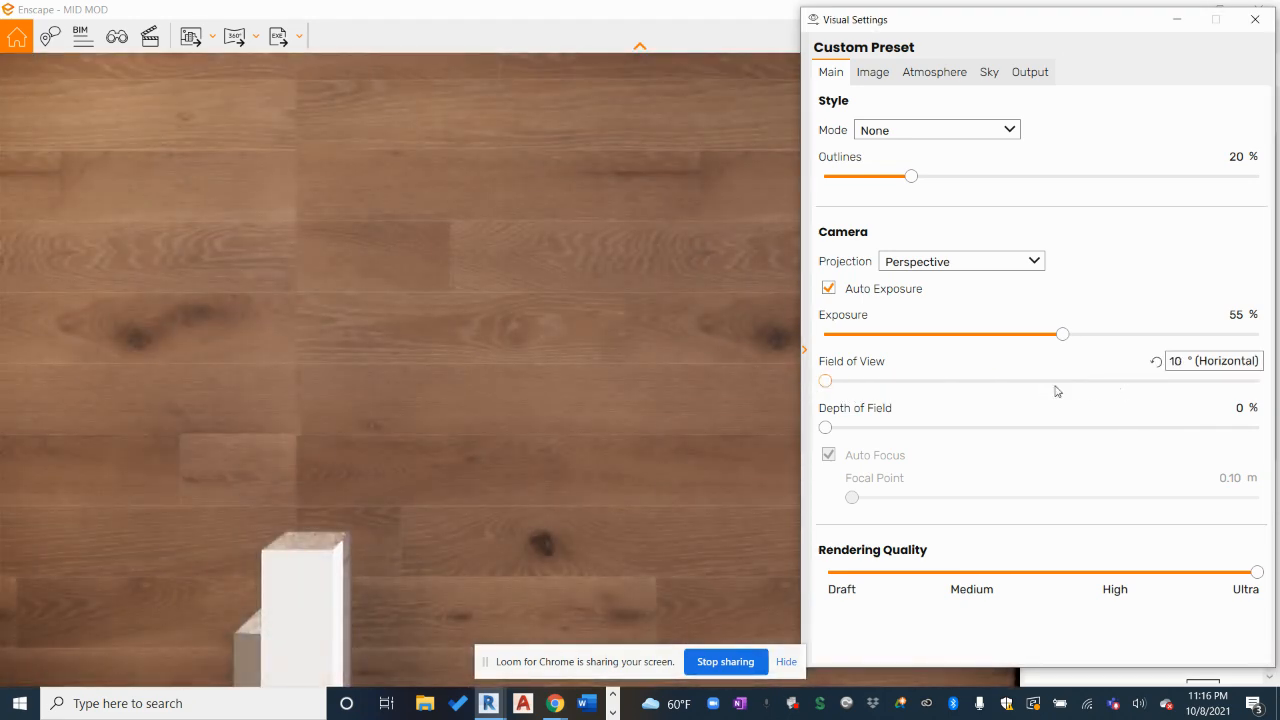
scroll(460, 325, down, 5)
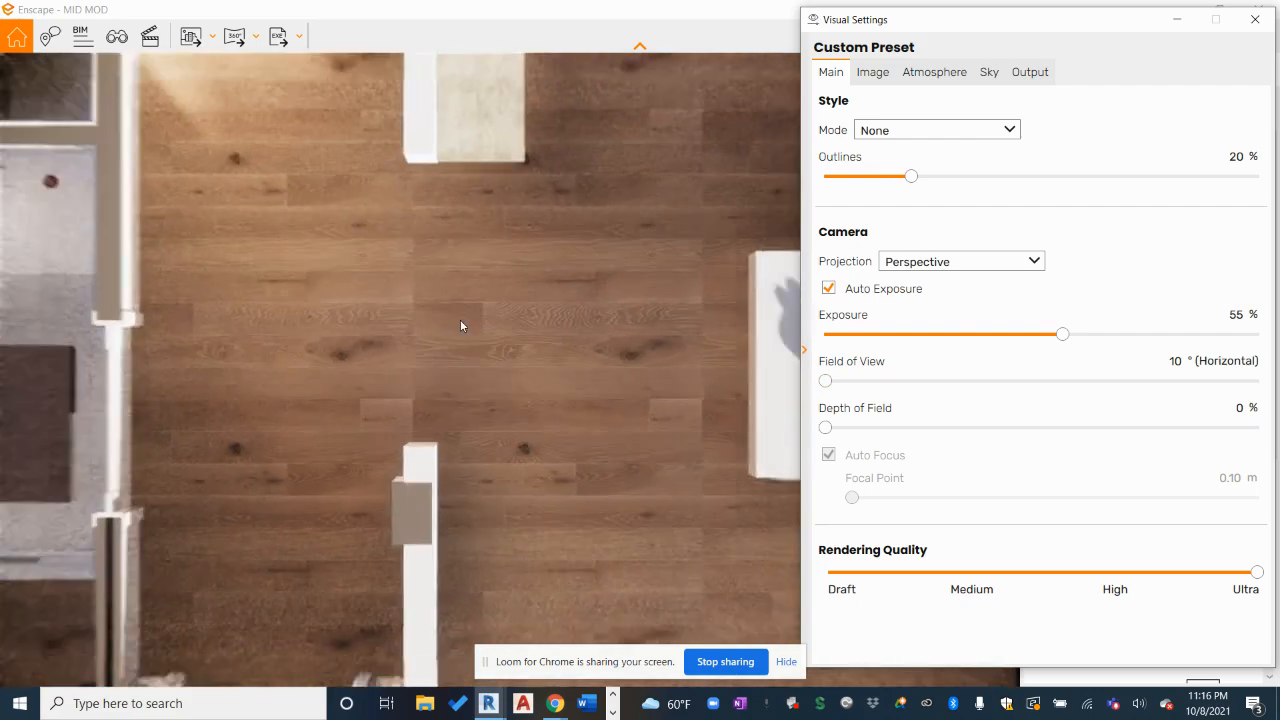
scroll(461, 325, down, 10)
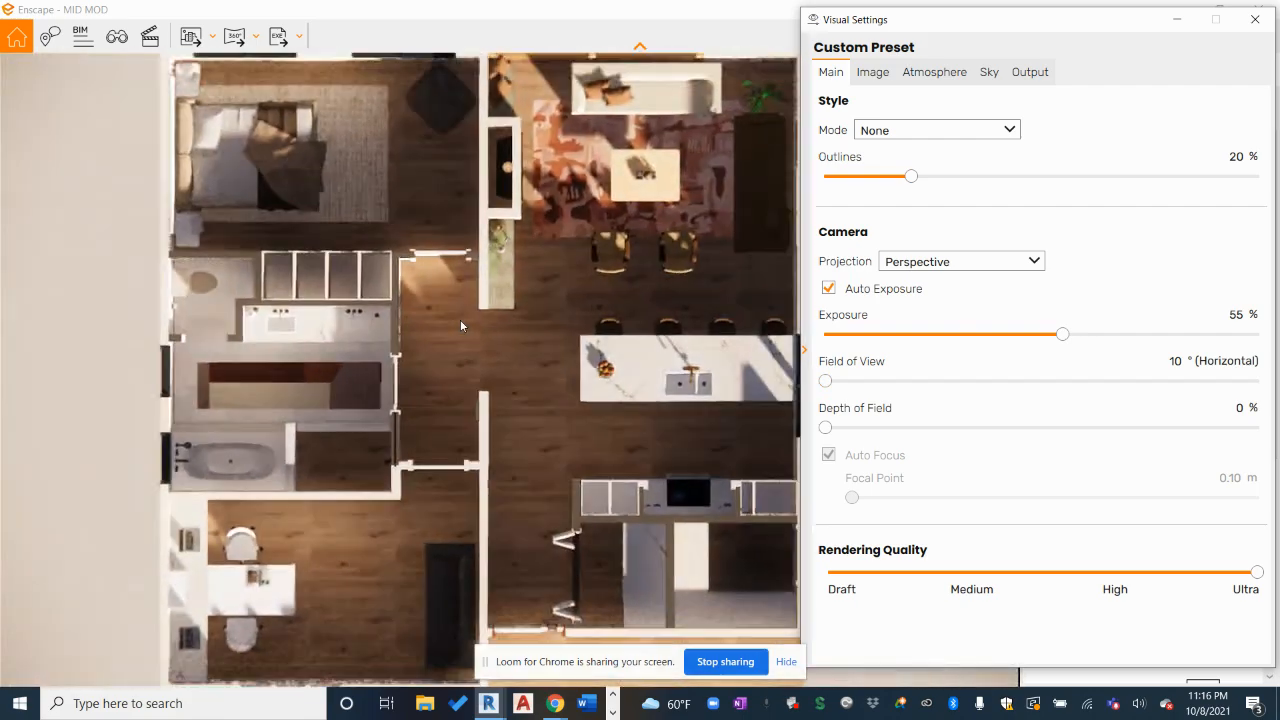
scroll(461, 325, down, 4)
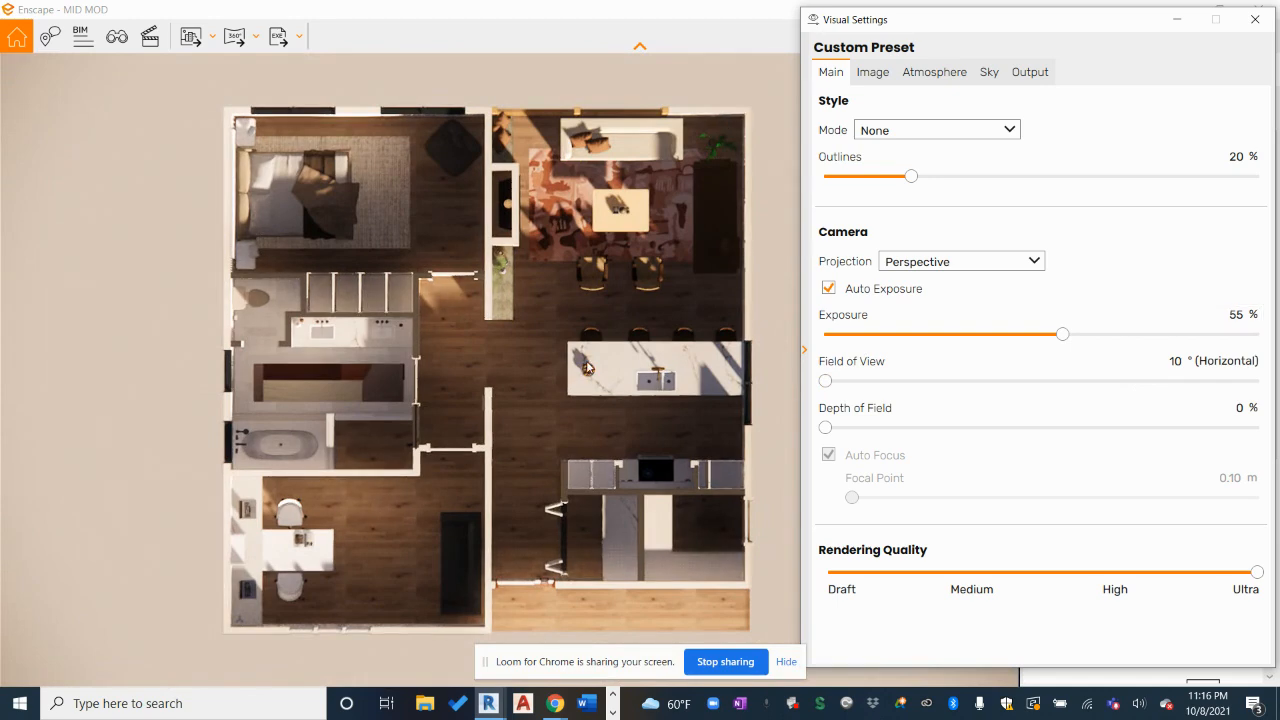
scroll(585, 370, down, 1)
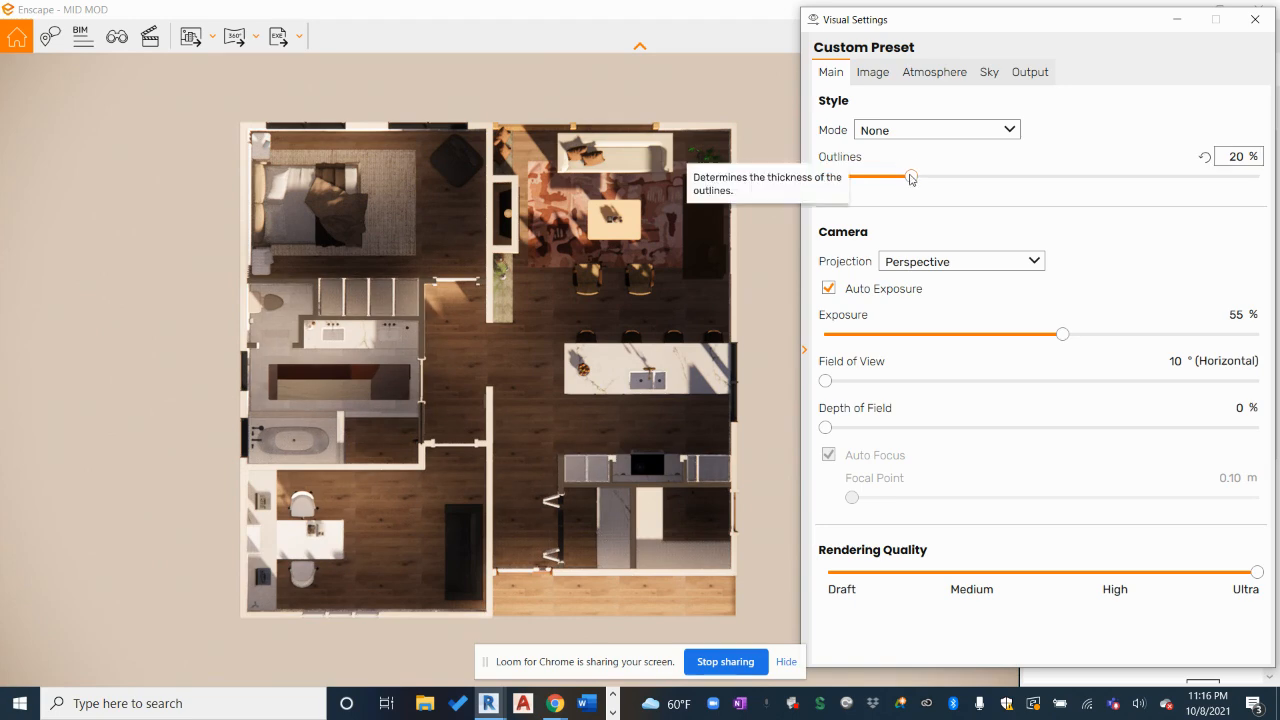
Set Outlines to 30% on the Main tab and Sun Brightness to 93% under Atmosphere
drag(911, 178, 953, 184)
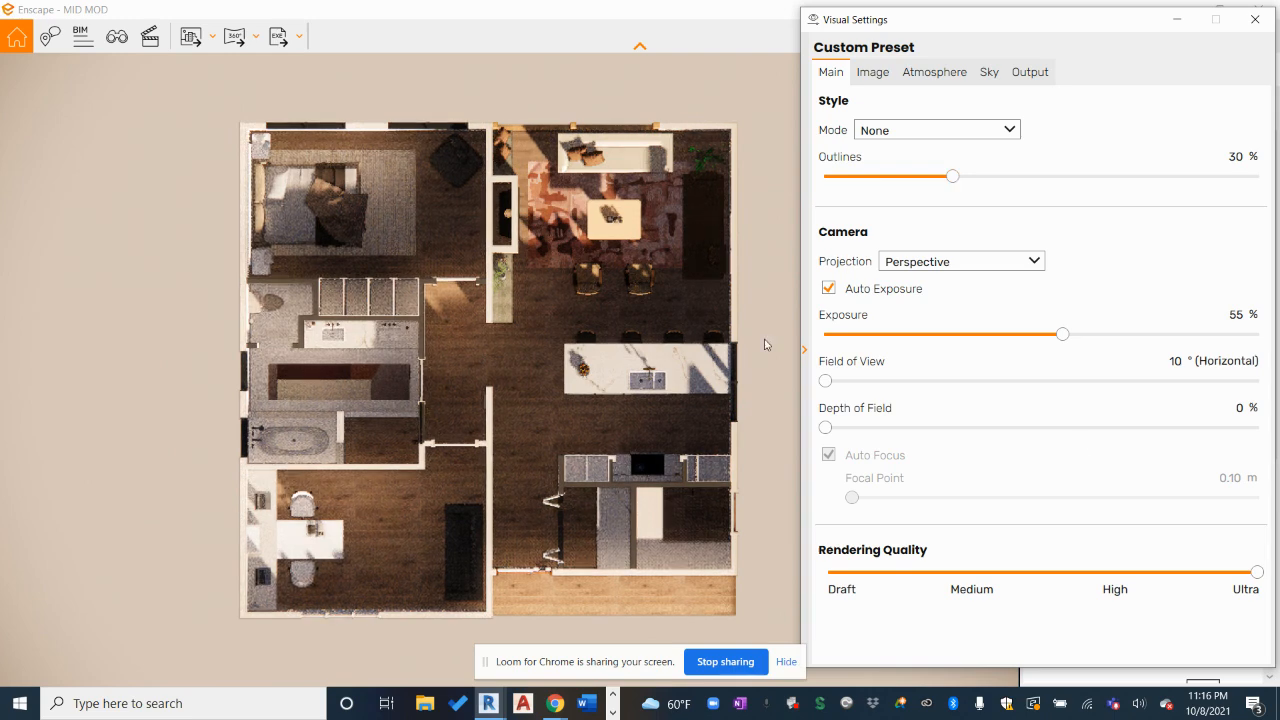
click(880, 73)
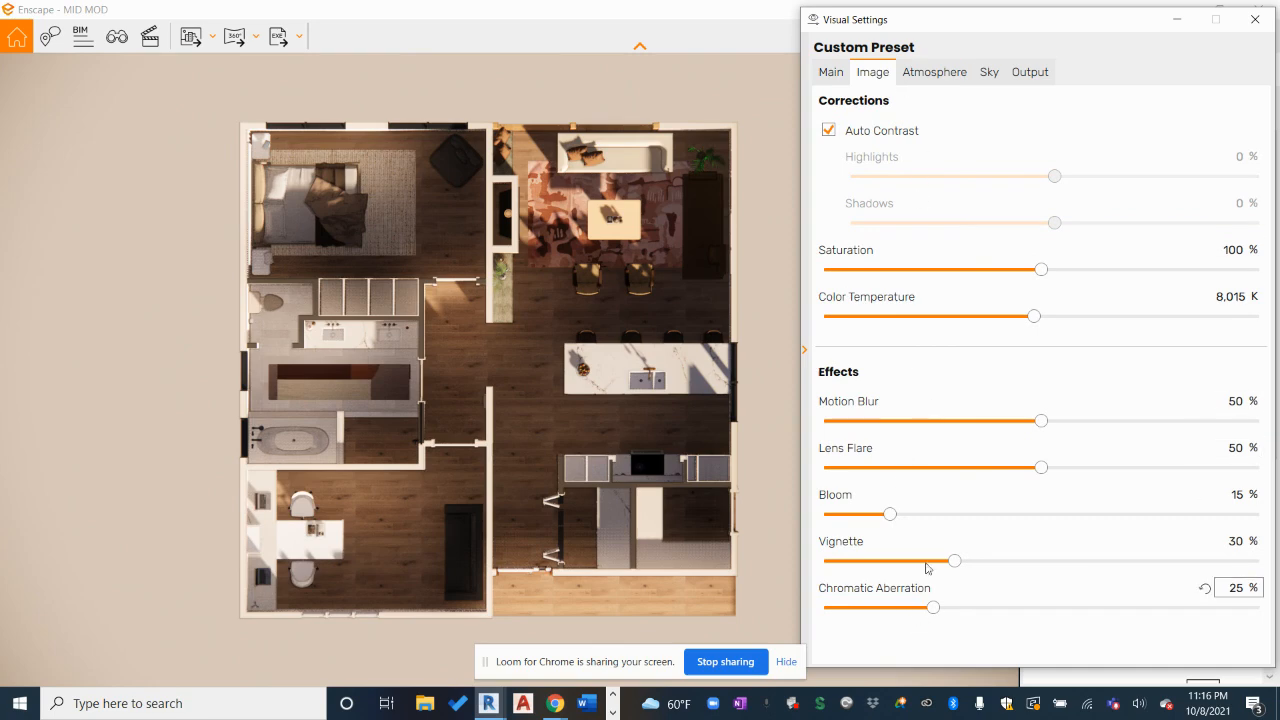
click(930, 73)
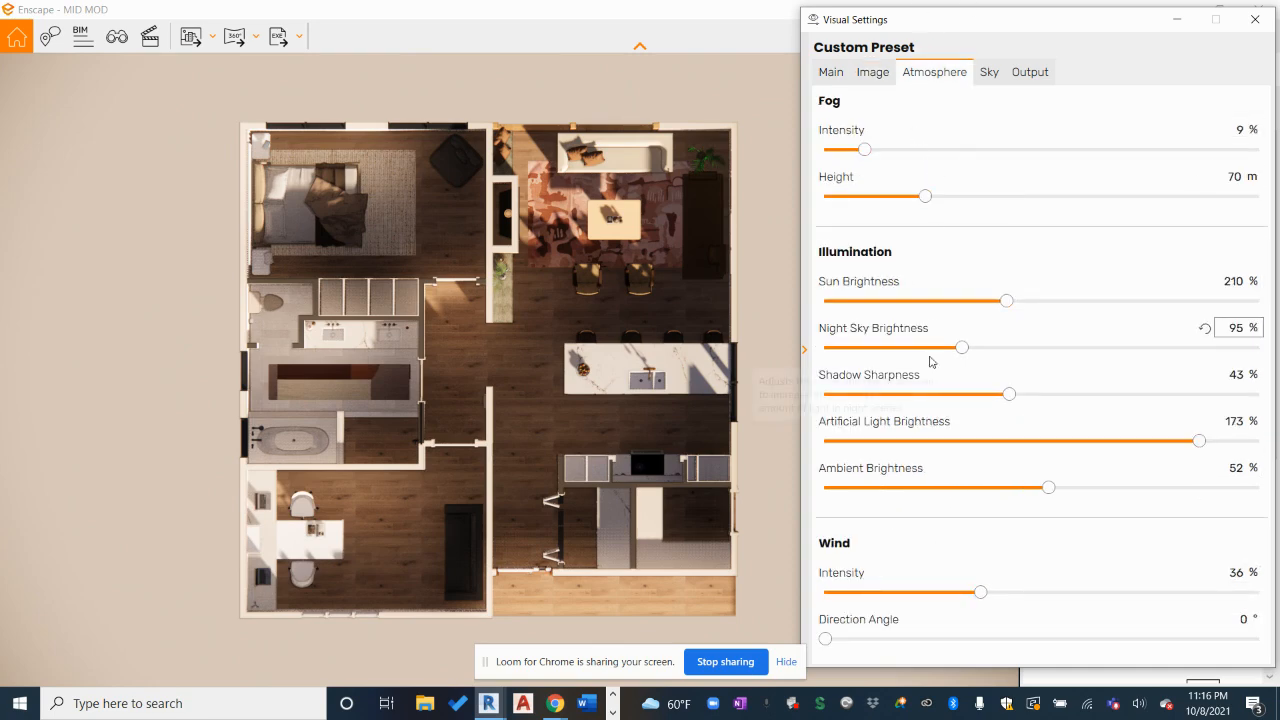
drag(1006, 300, 1111, 302)
mouse_move(890, 300)
mouse_down()
mouse_move(931, 300)
mouse_move(938, 316)
mouse_move(906, 306)
mouse_up()
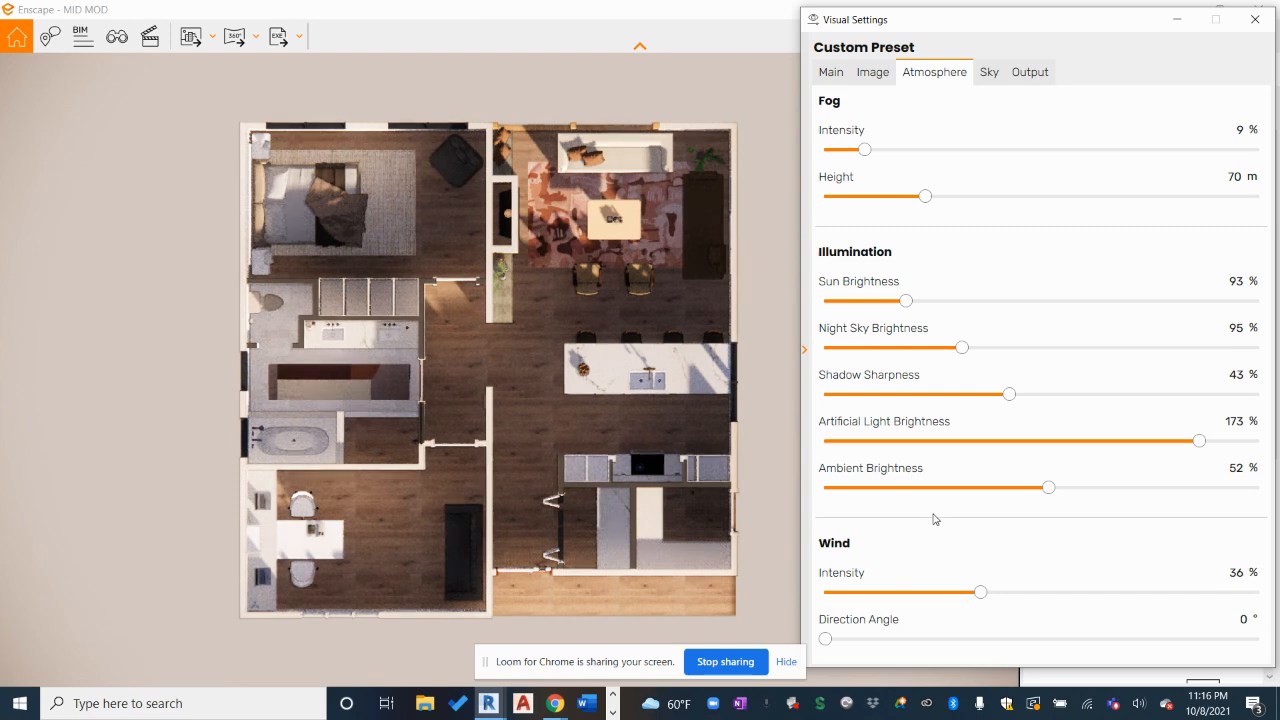
click(989, 72)
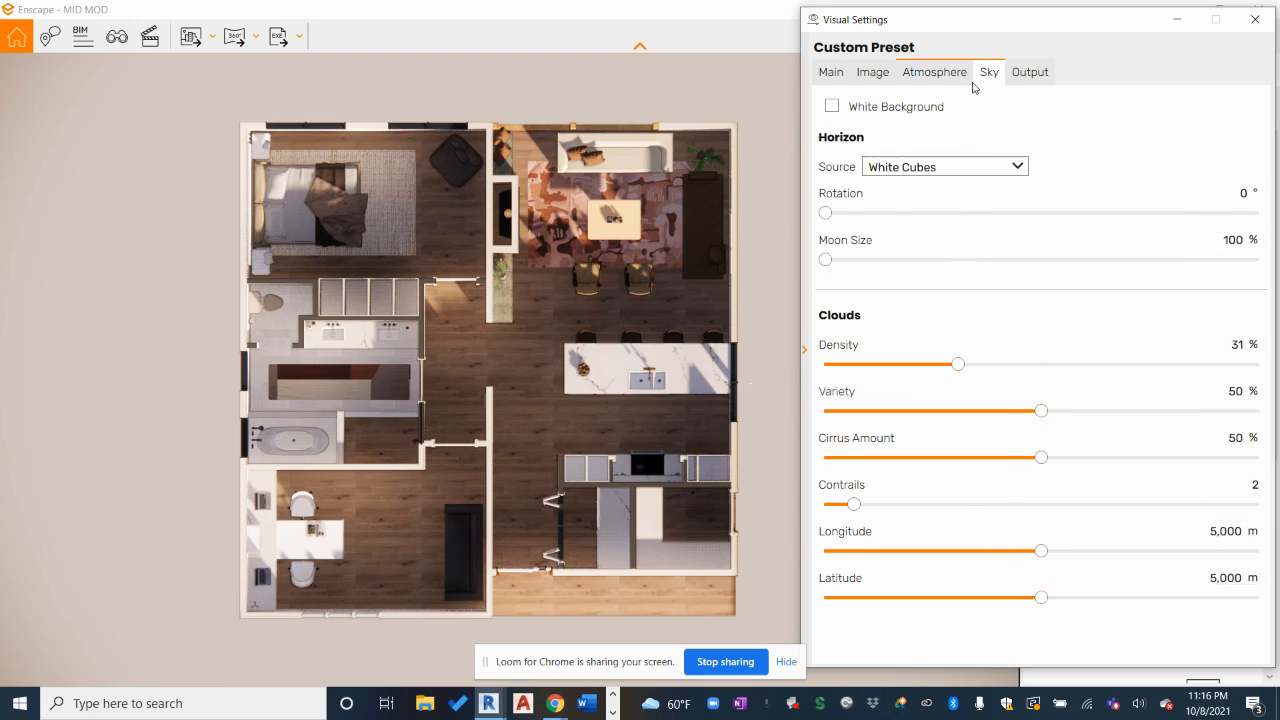
Keep the sky source at White Cubes with White Background off, then show the Output settings
click(1017, 75)
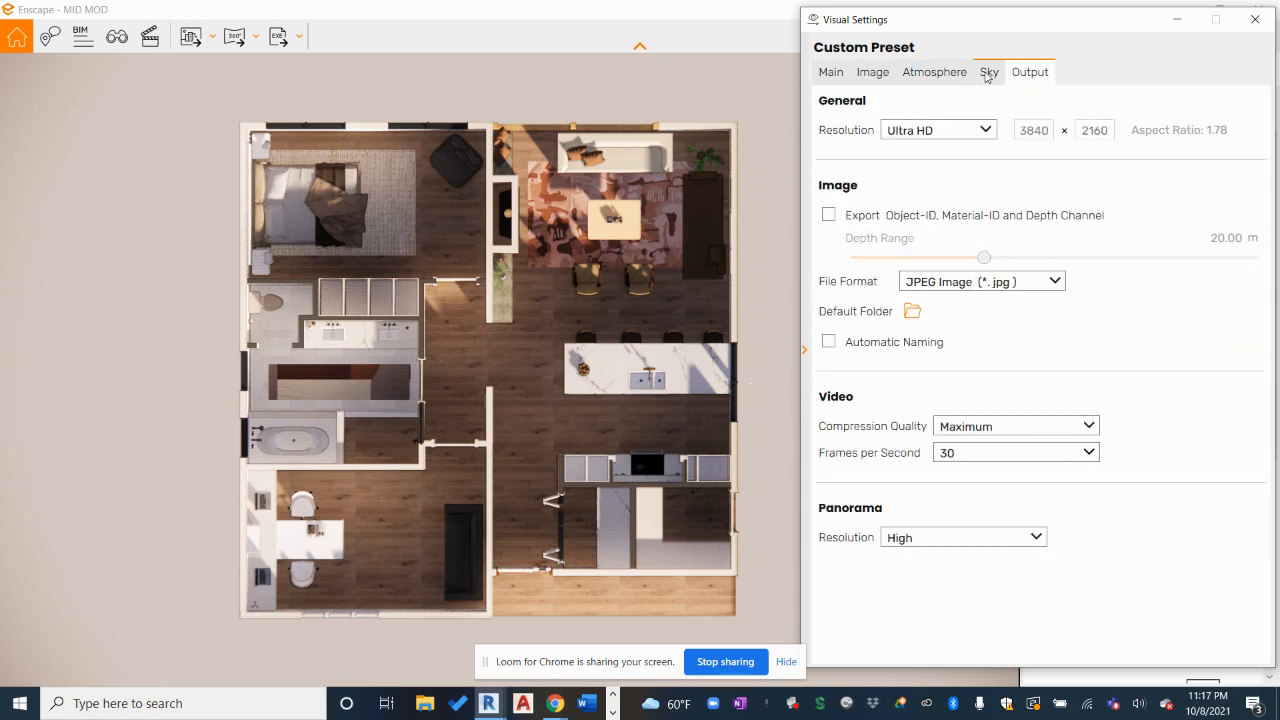
click(987, 74)
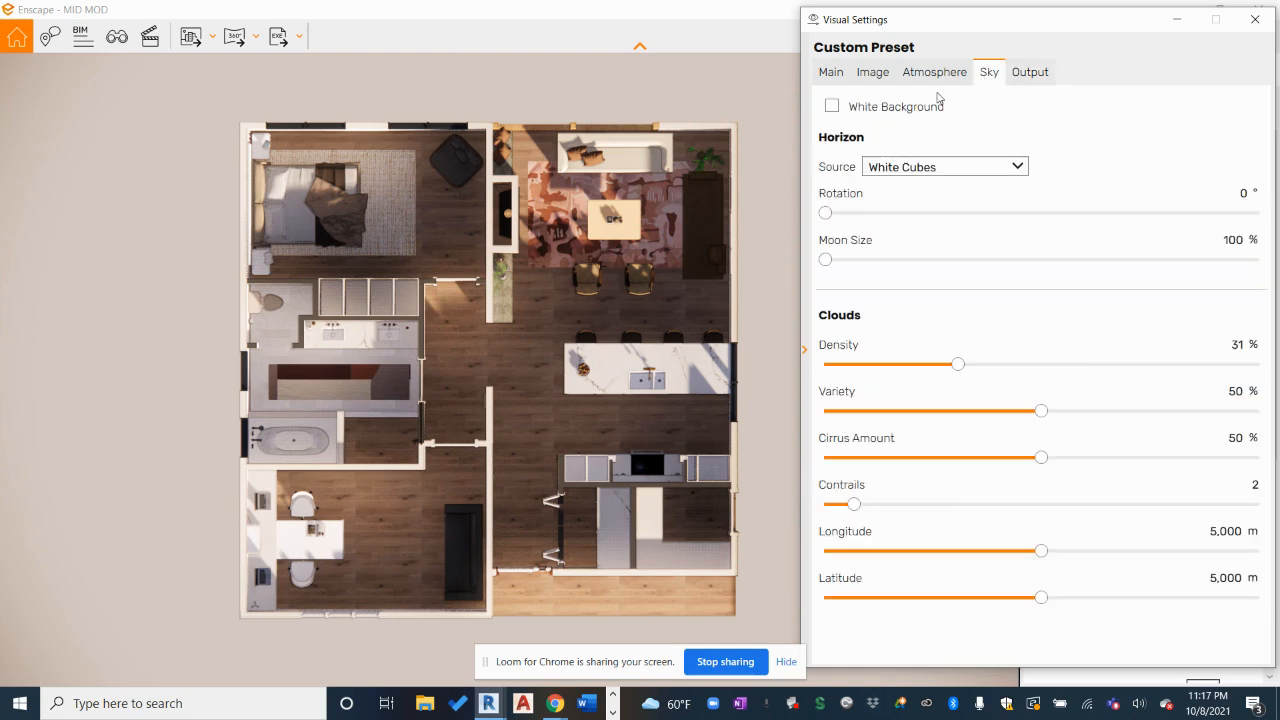
click(983, 168)
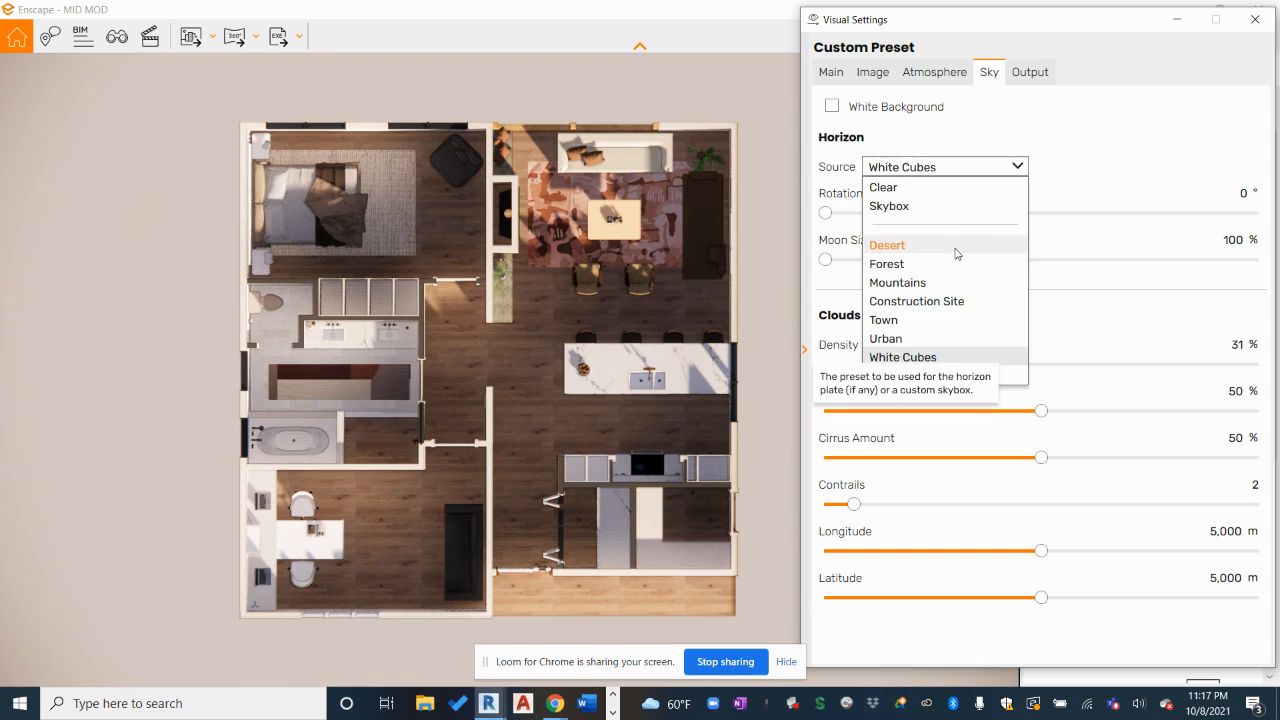
click(831, 106)
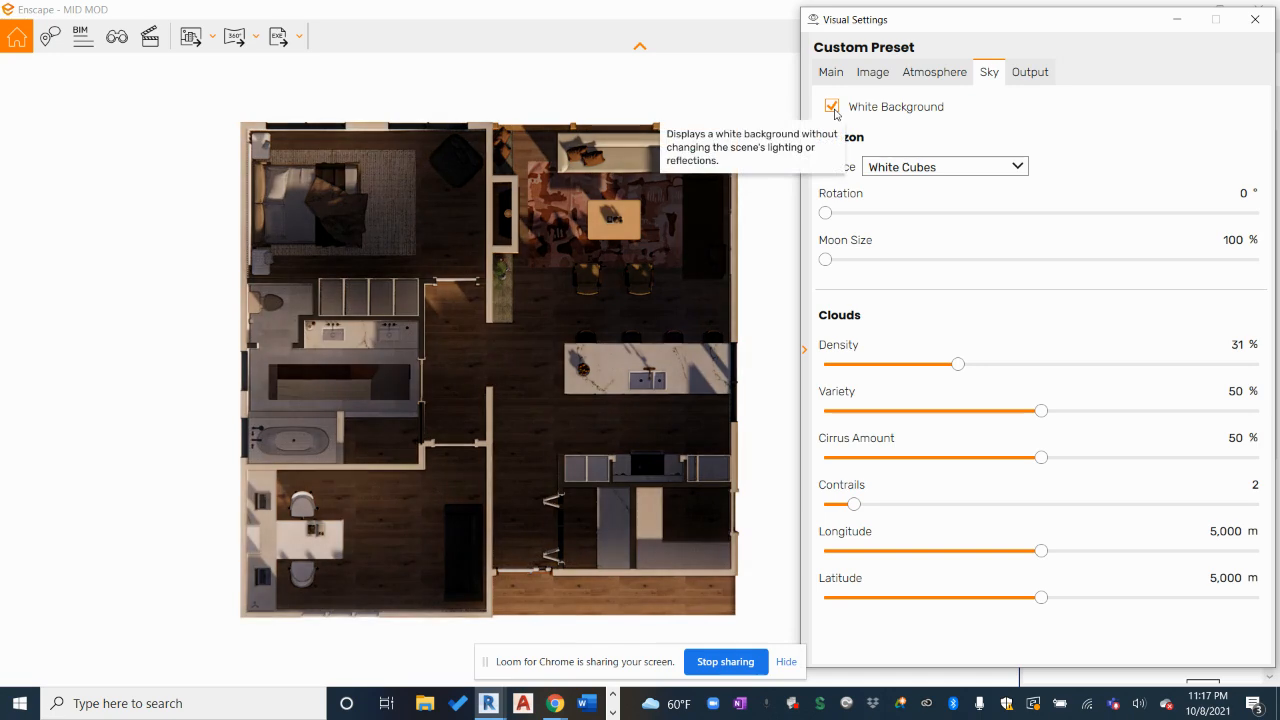
click(834, 110)
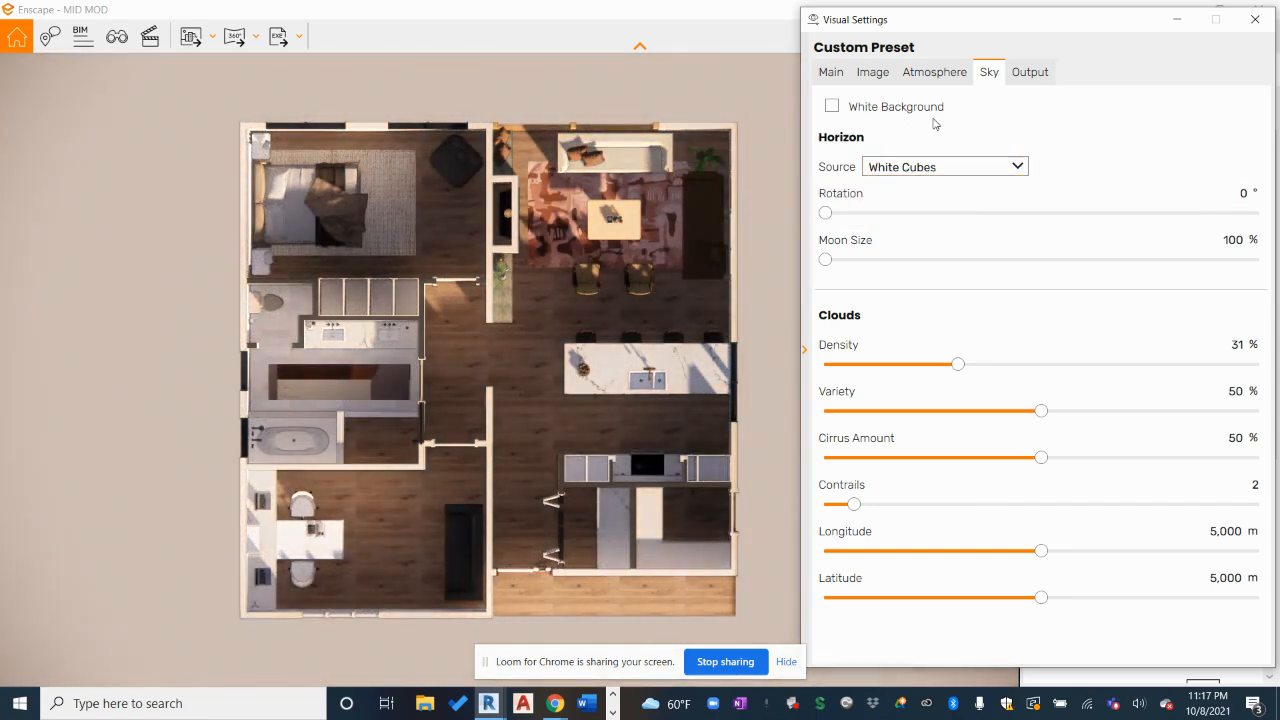
click(1029, 74)
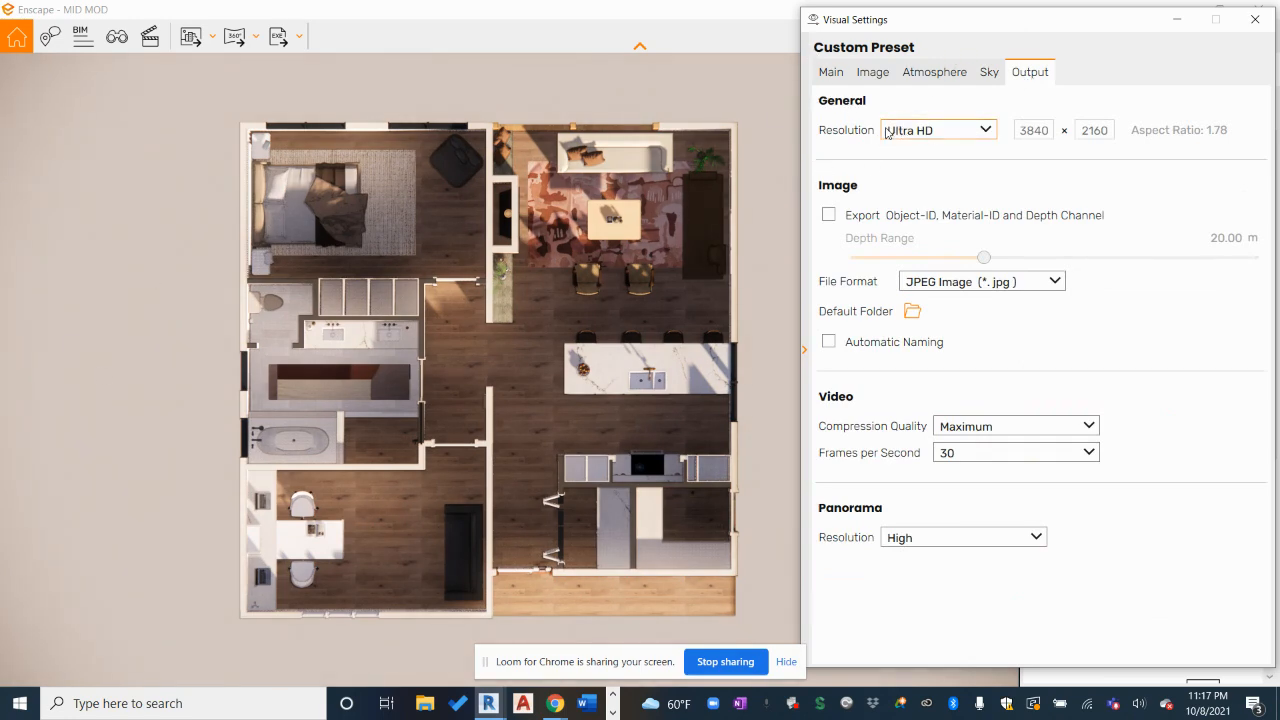
Keep Ultra HD as the output resolution, return to the Main settings and close Visual Settings
click(964, 138)
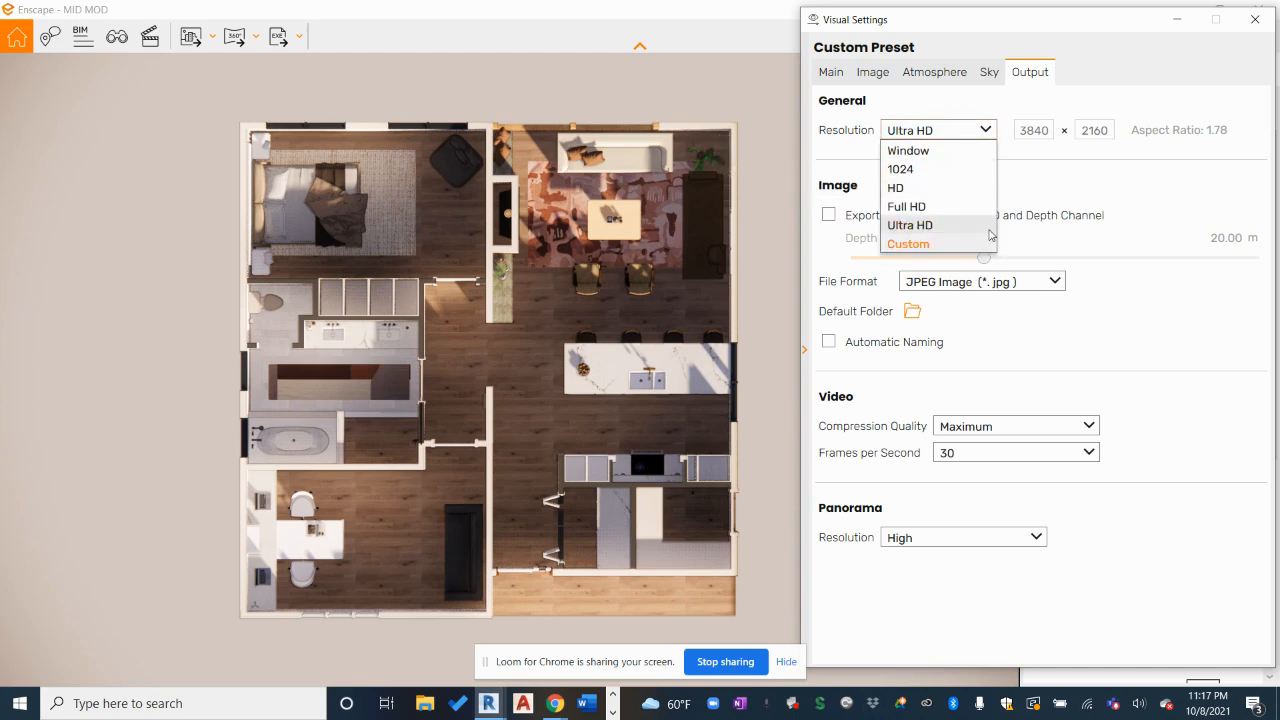
click(1049, 215)
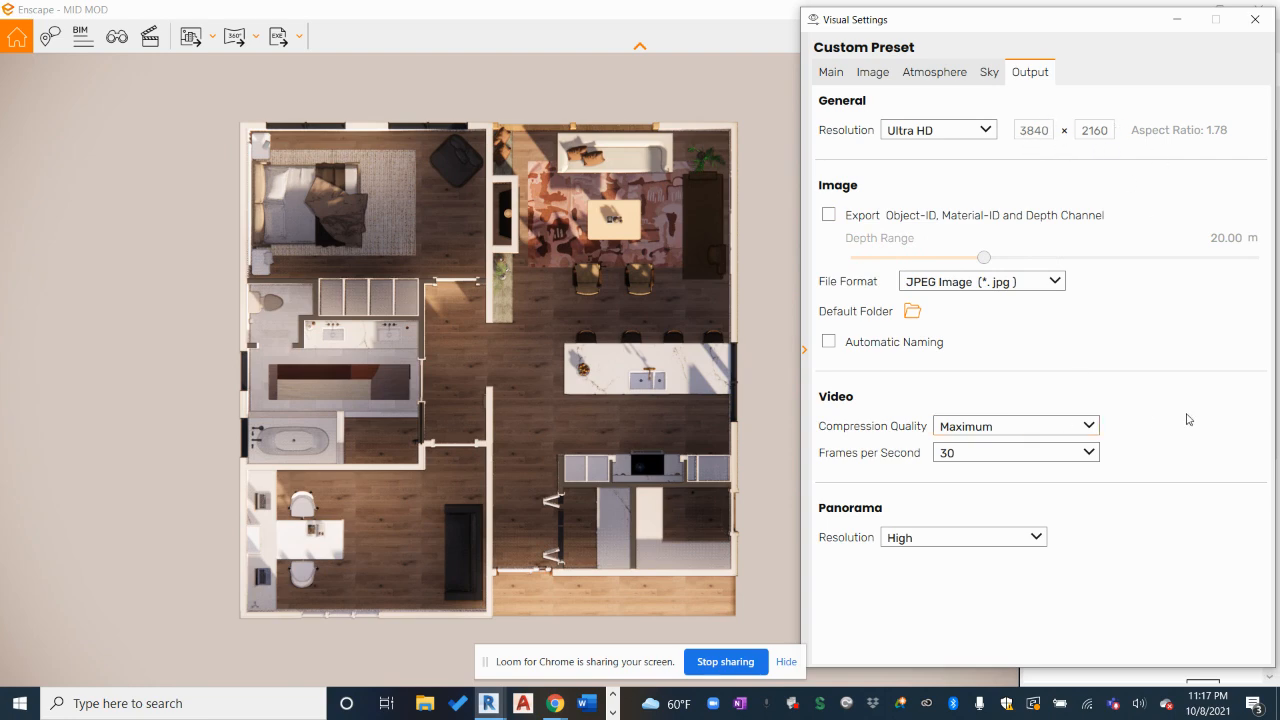
click(824, 74)
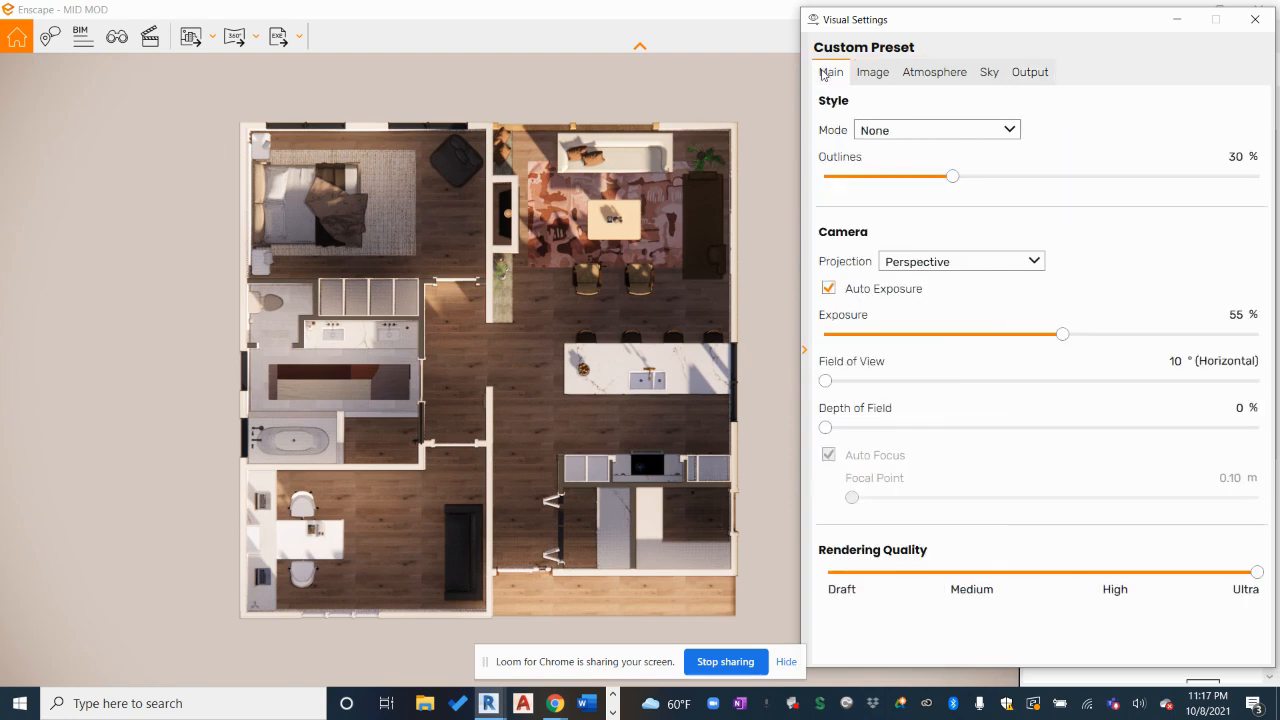
click(1253, 20)
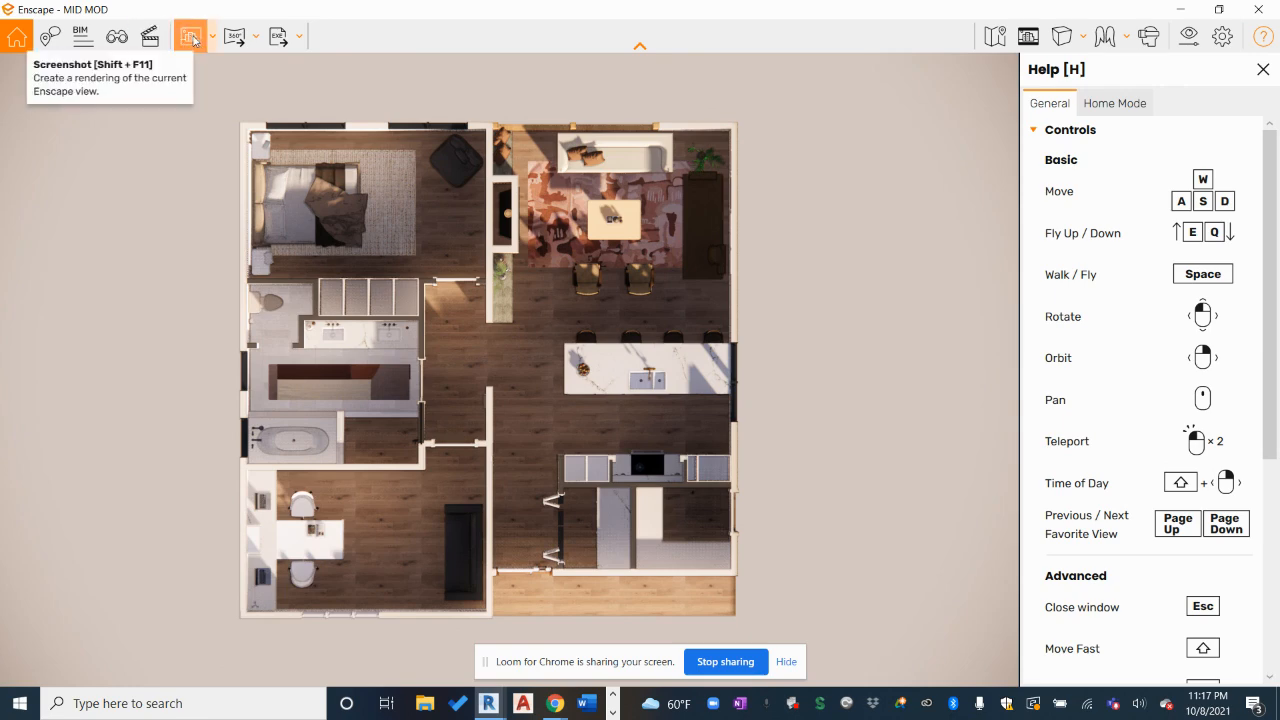
Capture a screenshot of the floor-plan render and save it as 'ktestre'
click(193, 39)
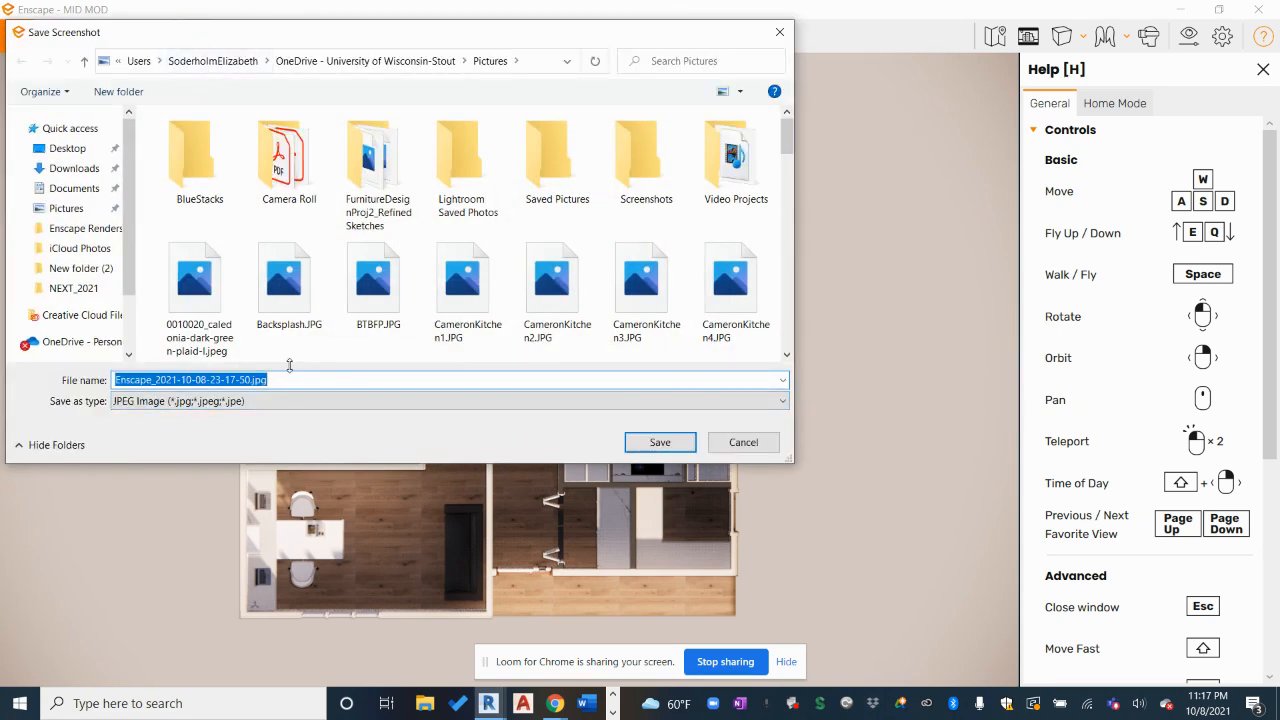
text(k)
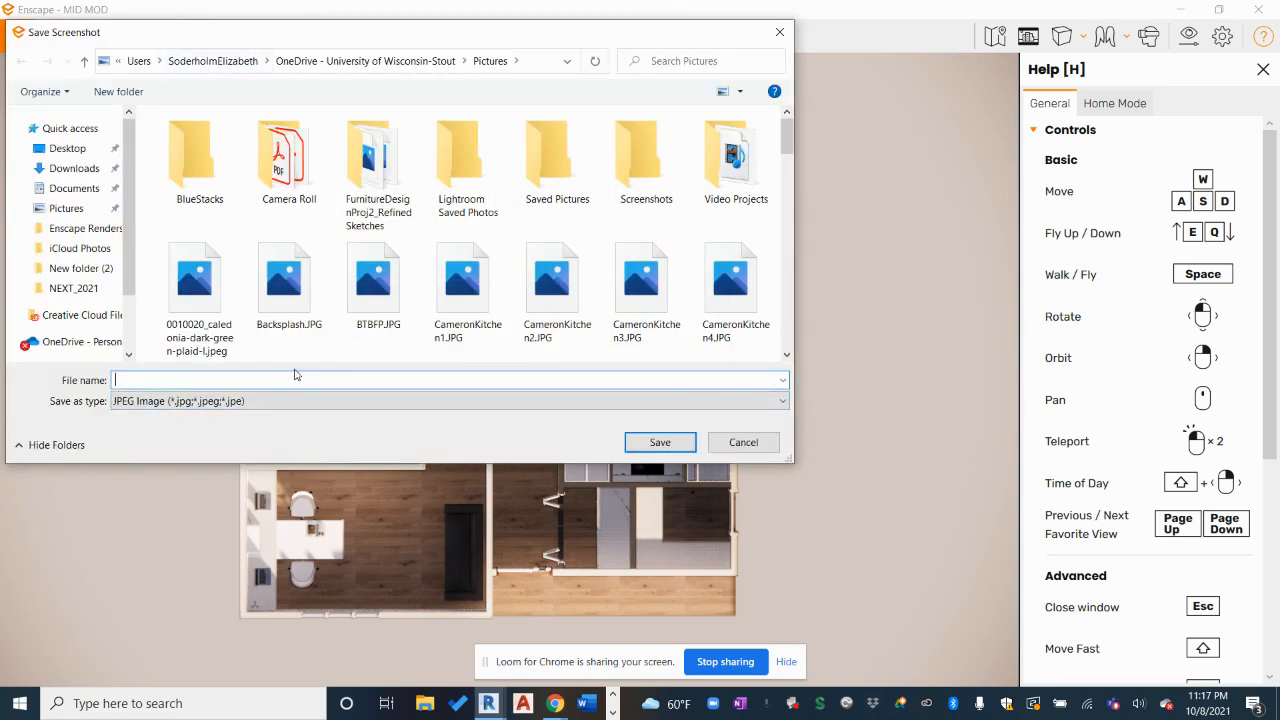
text(testrender)
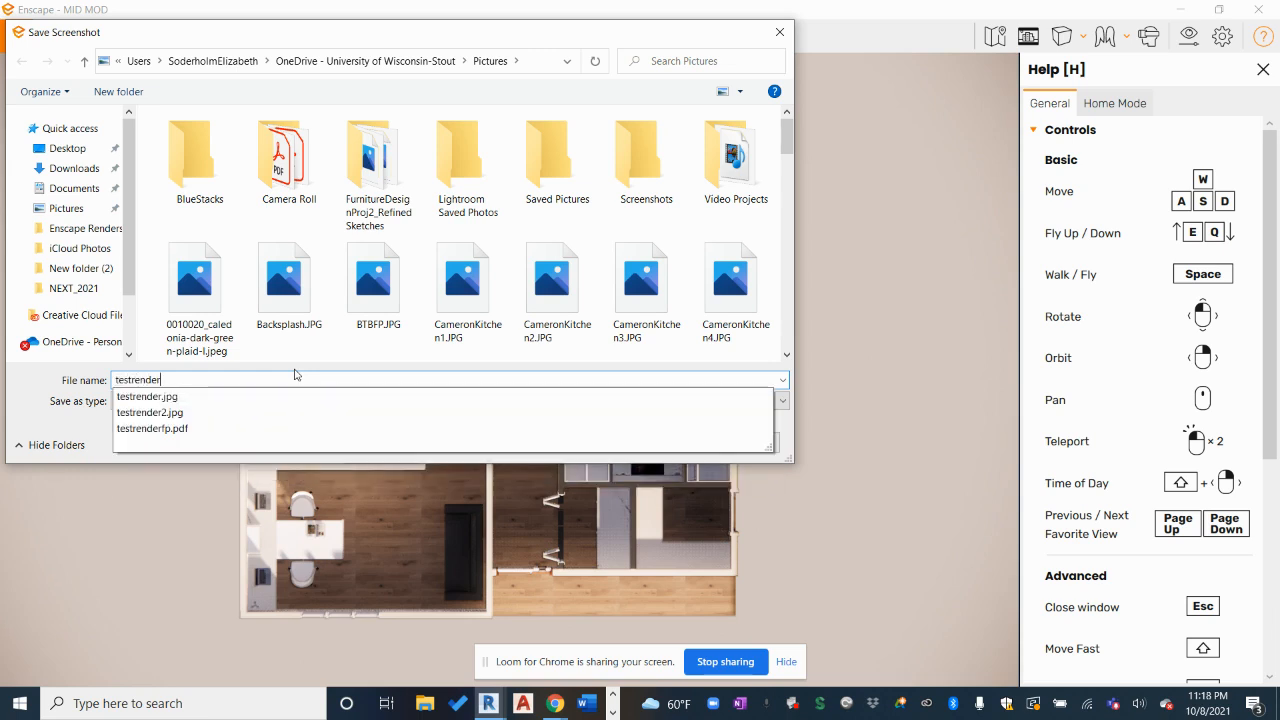
key(Return)
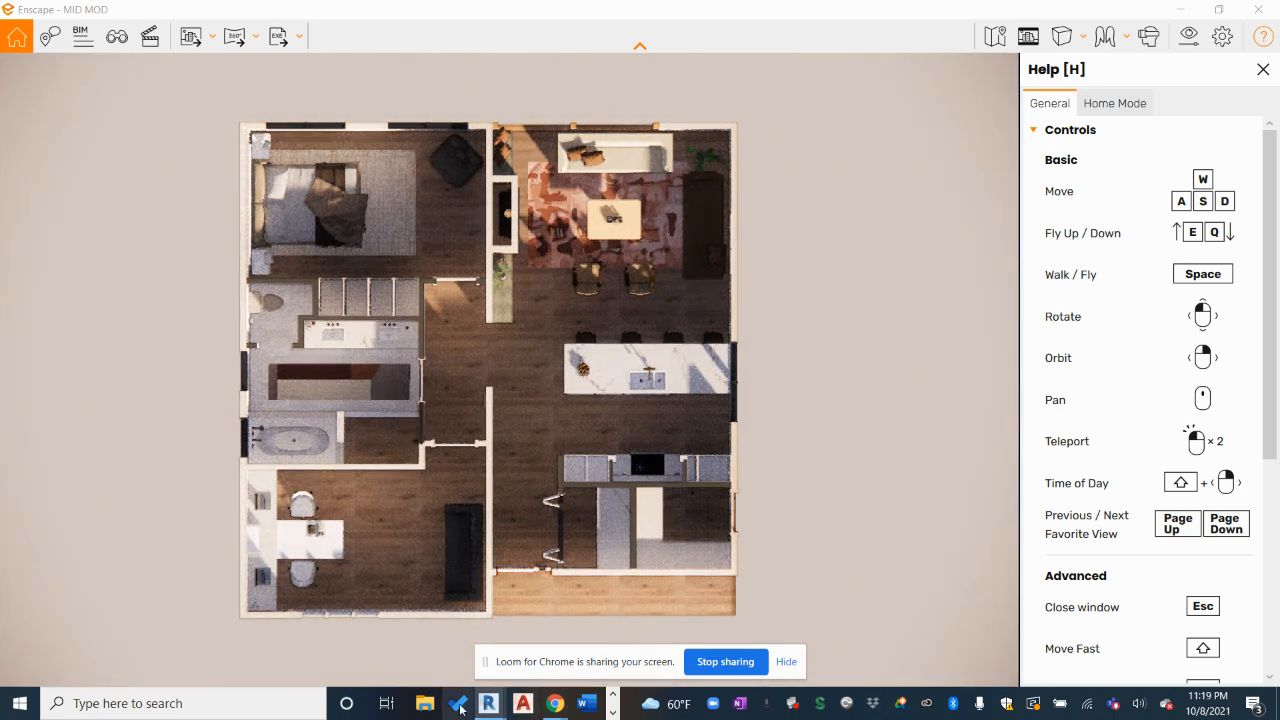
Bring Revit 2021 to the front and switch to the MID MOD Level 1 floor plan
mouse_move(488, 703)
click(408, 632)
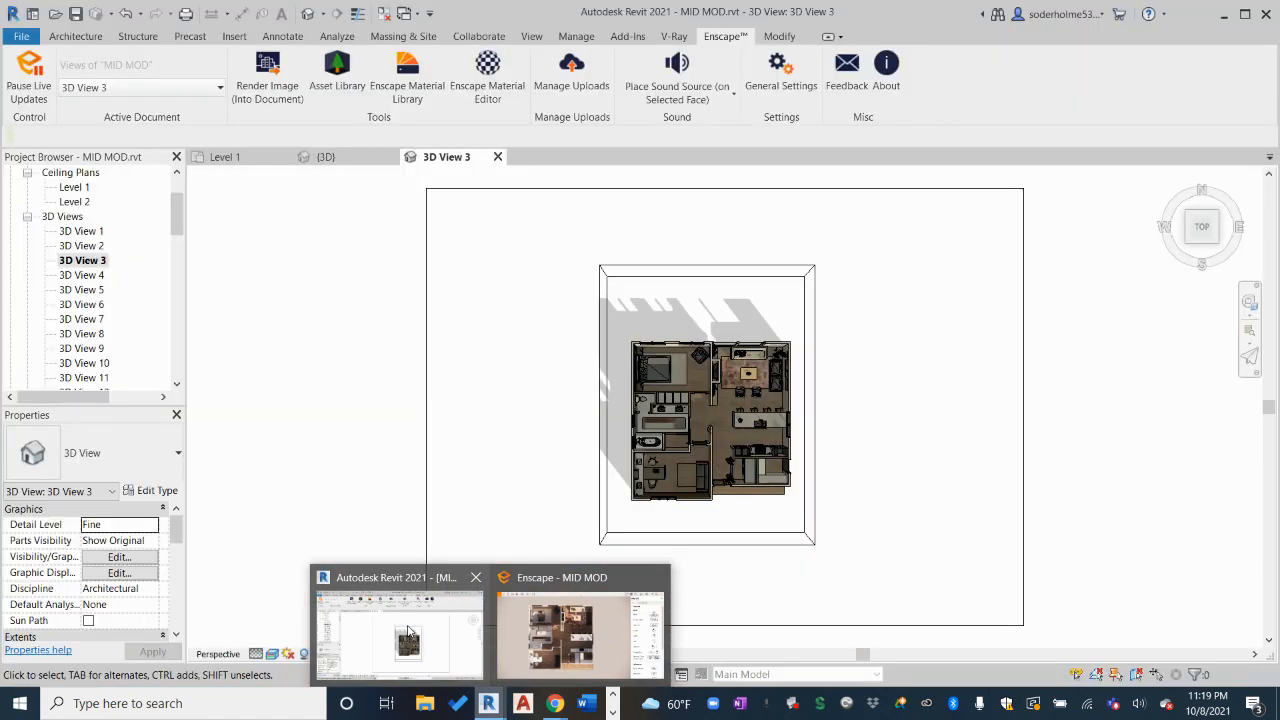
click(225, 157)
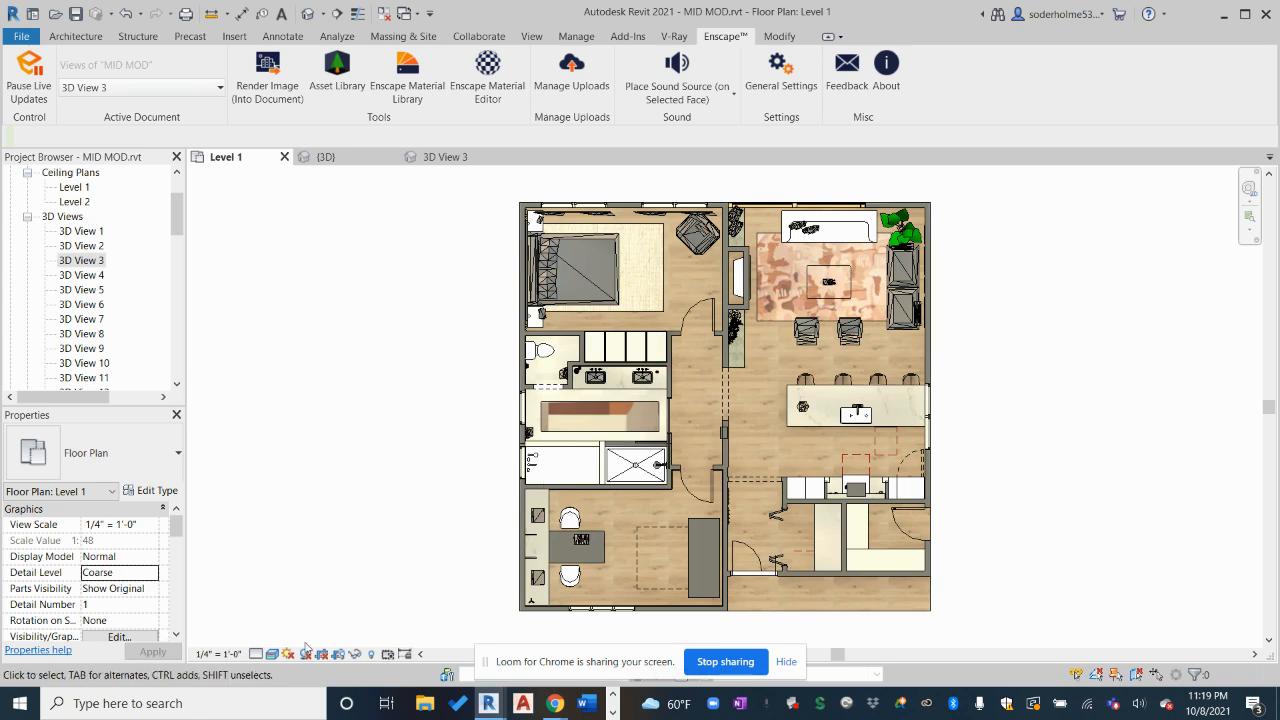
scroll(74, 197, up, 2)
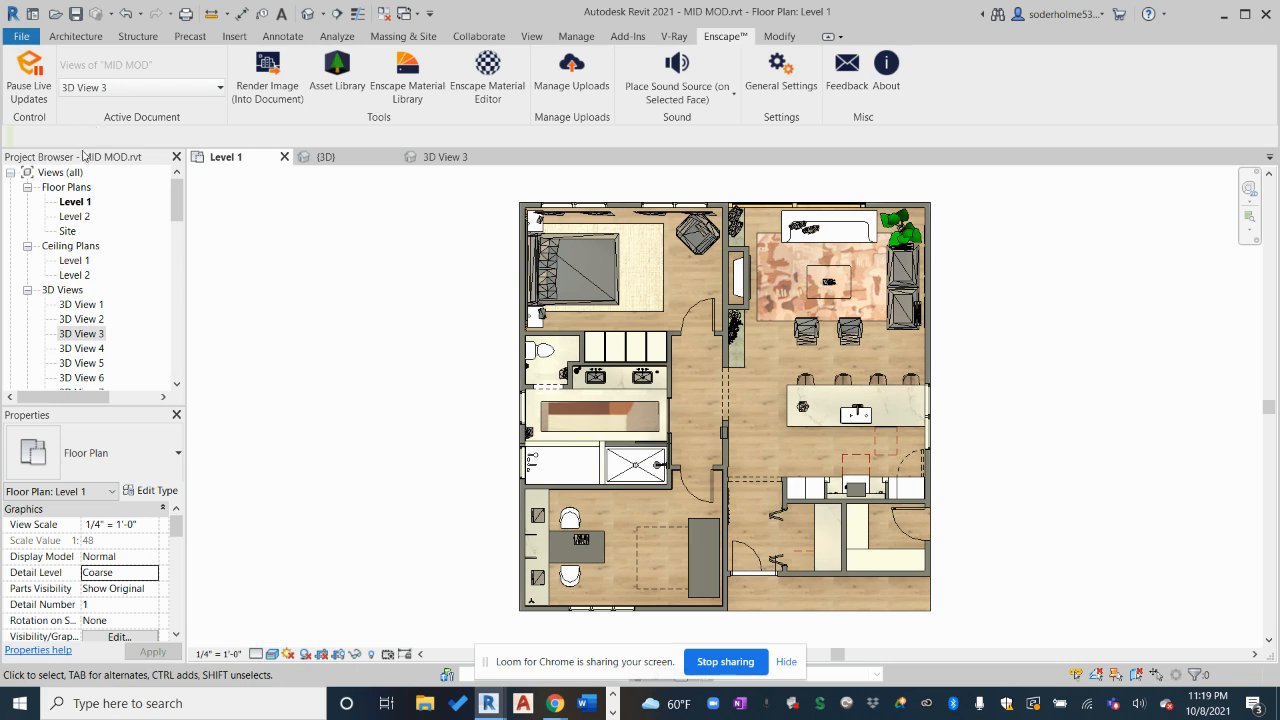
Duplicate the Level 1 view from the Project Browser to create Level 1 Copy 1
click(73, 202)
right_click(73, 203)
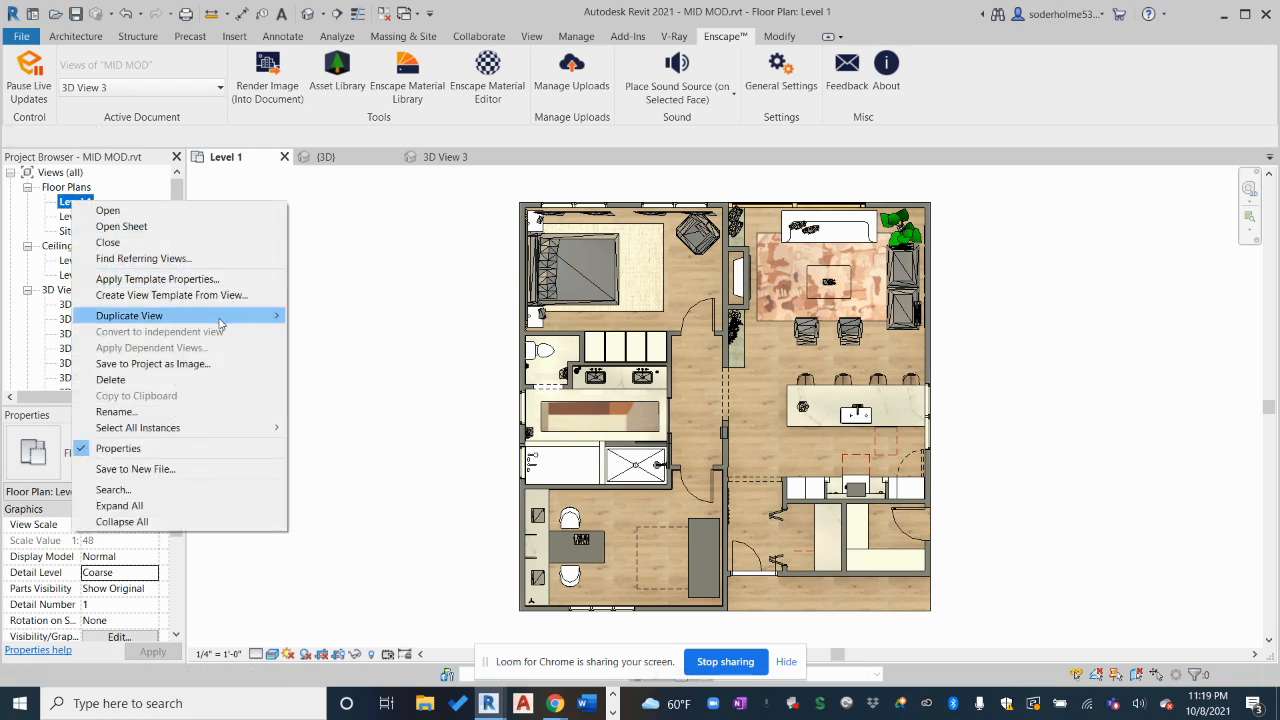
mouse_move(276, 320)
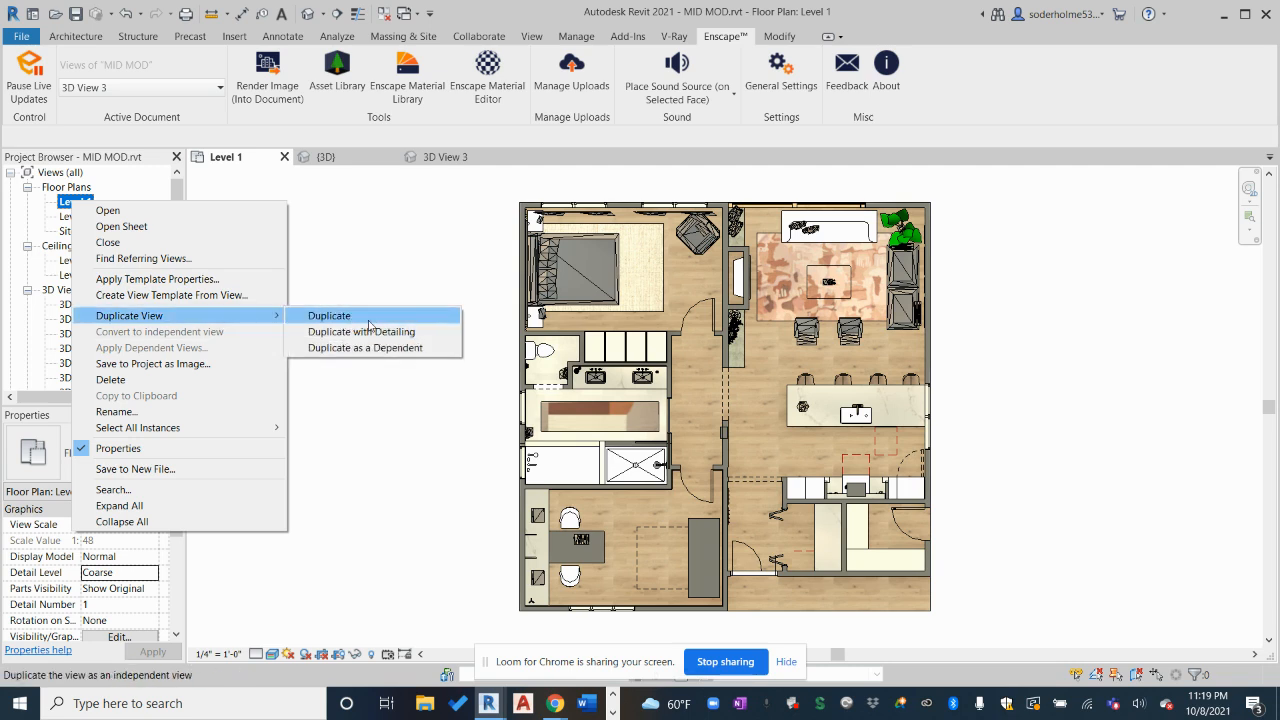
click(374, 320)
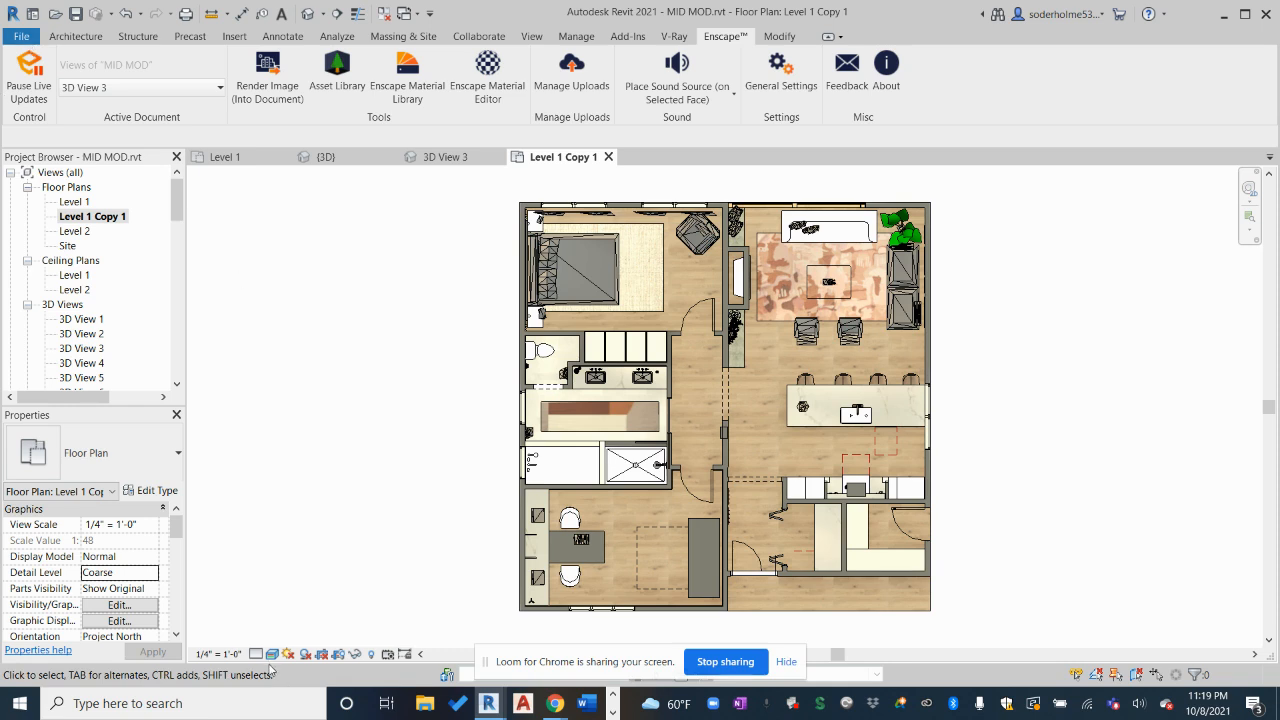
Switch the plan to Hidden Line and hide the bed, chairs and Planting by category
click(271, 653)
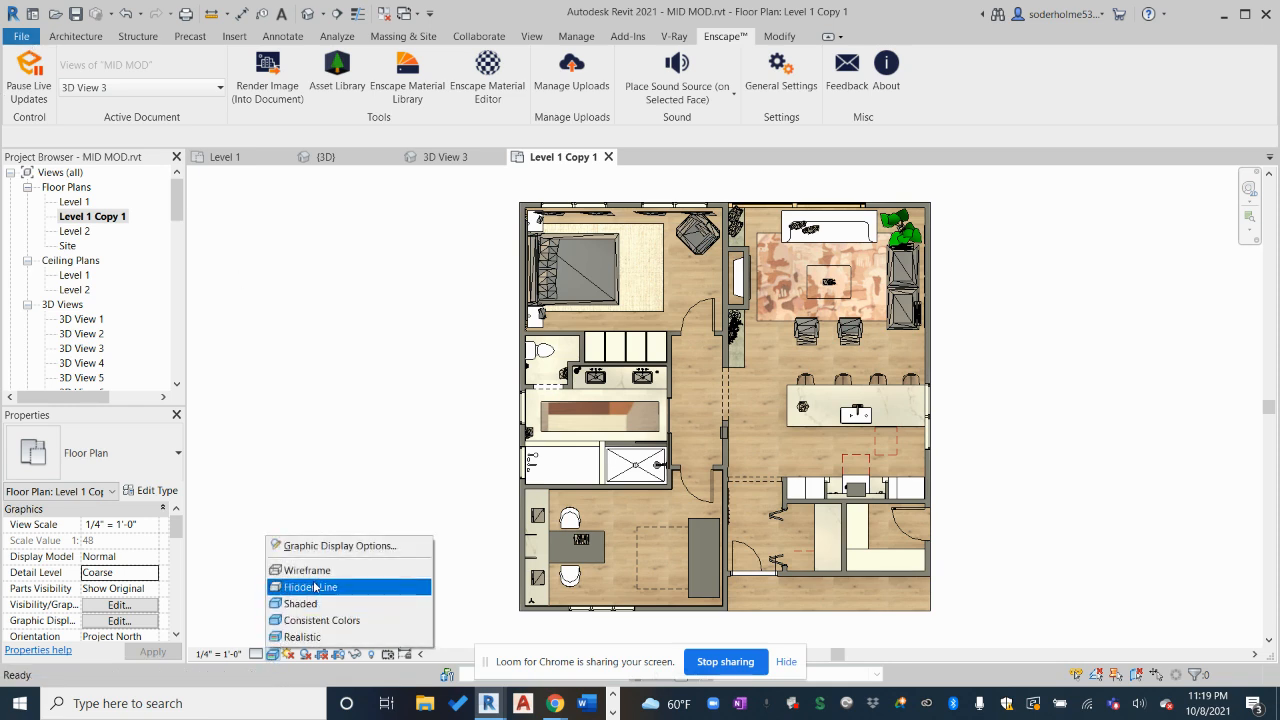
click(315, 588)
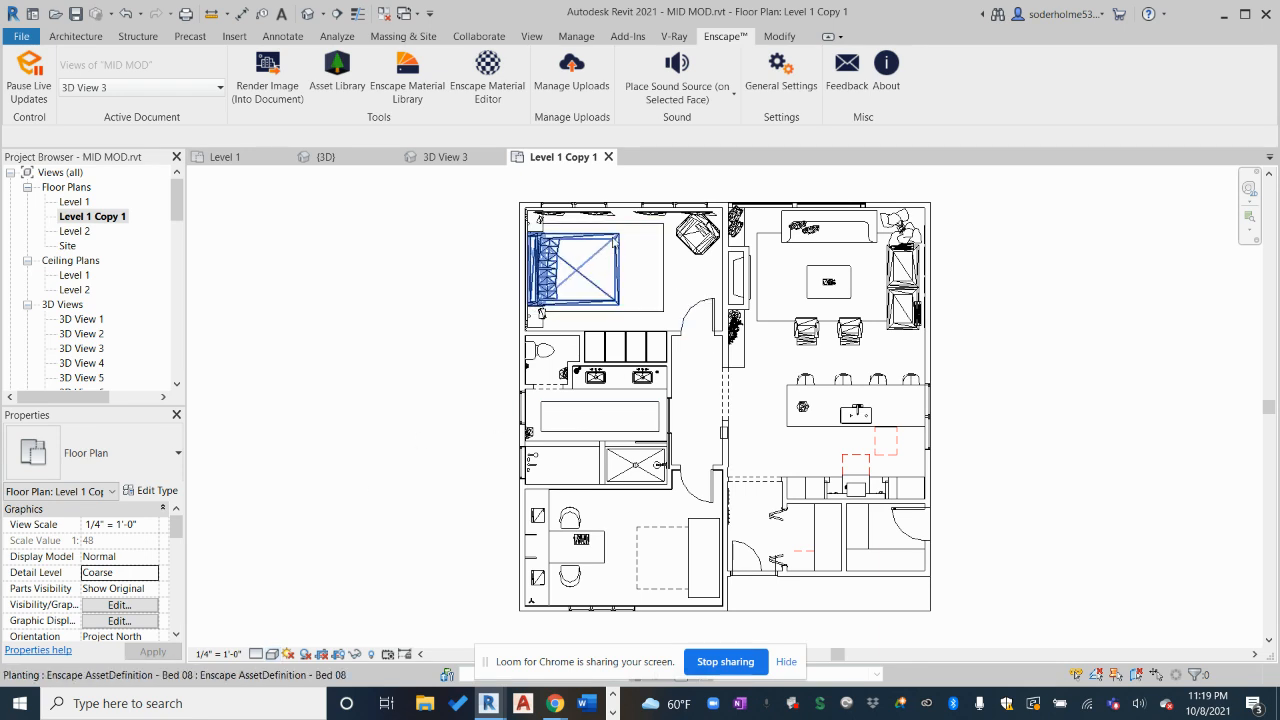
click(614, 241)
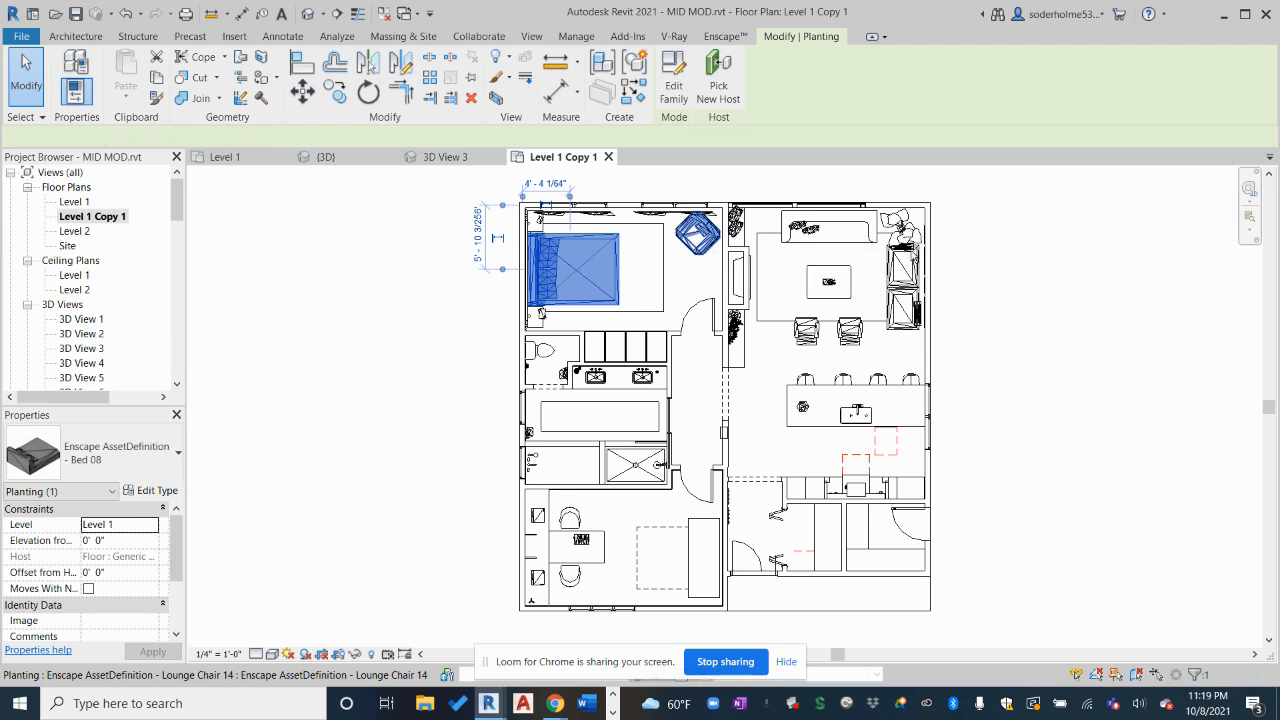
ctrl+click(697, 233)
ctrl+click(898, 262)
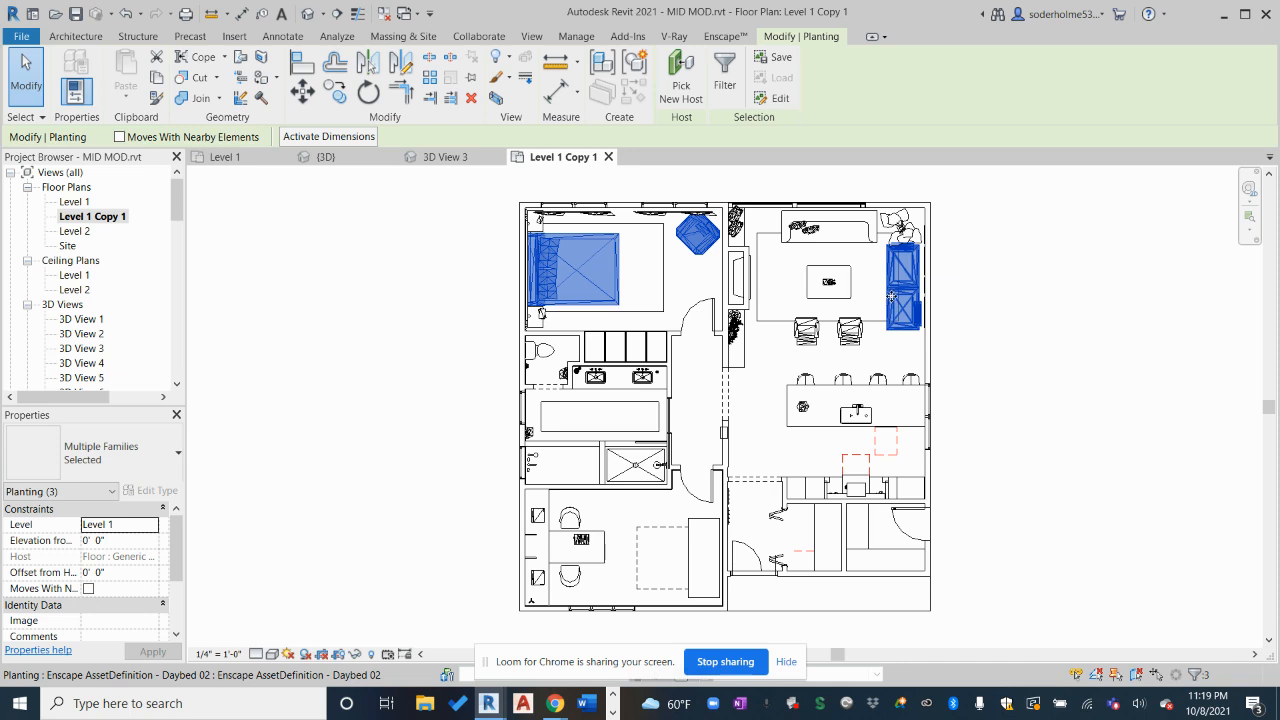
right_click(891, 296)
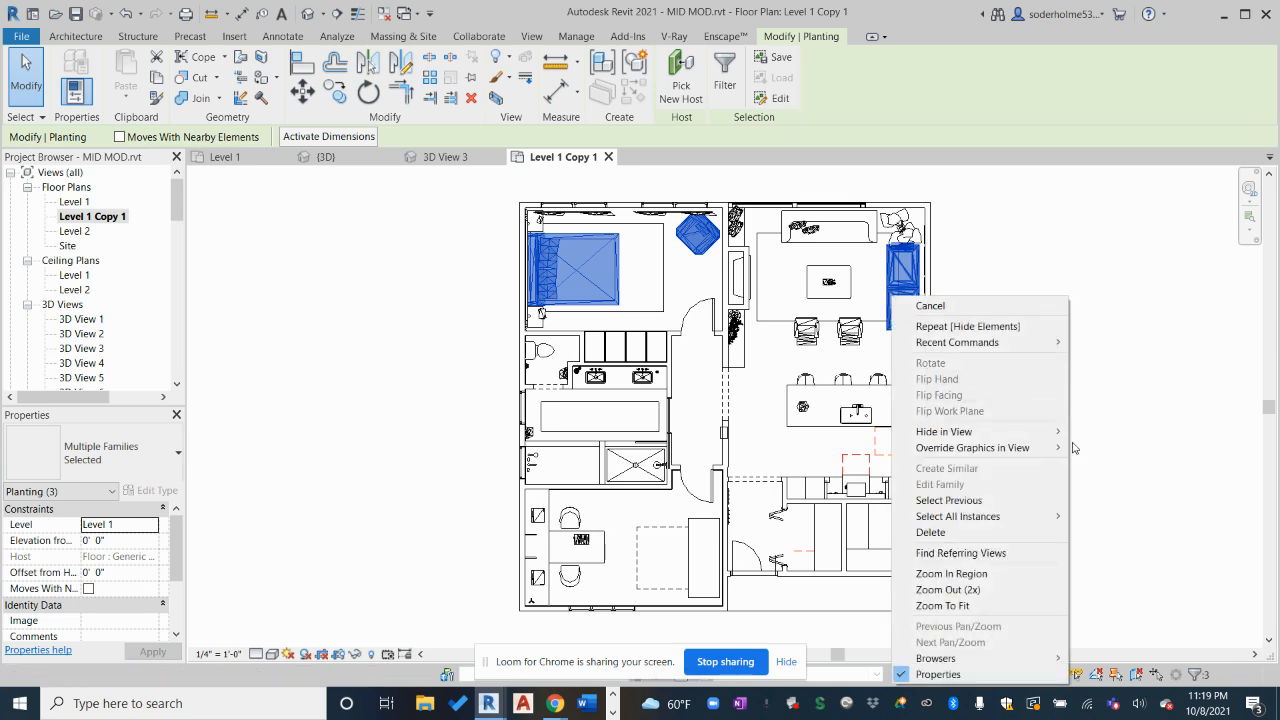
mouse_move(1050, 432)
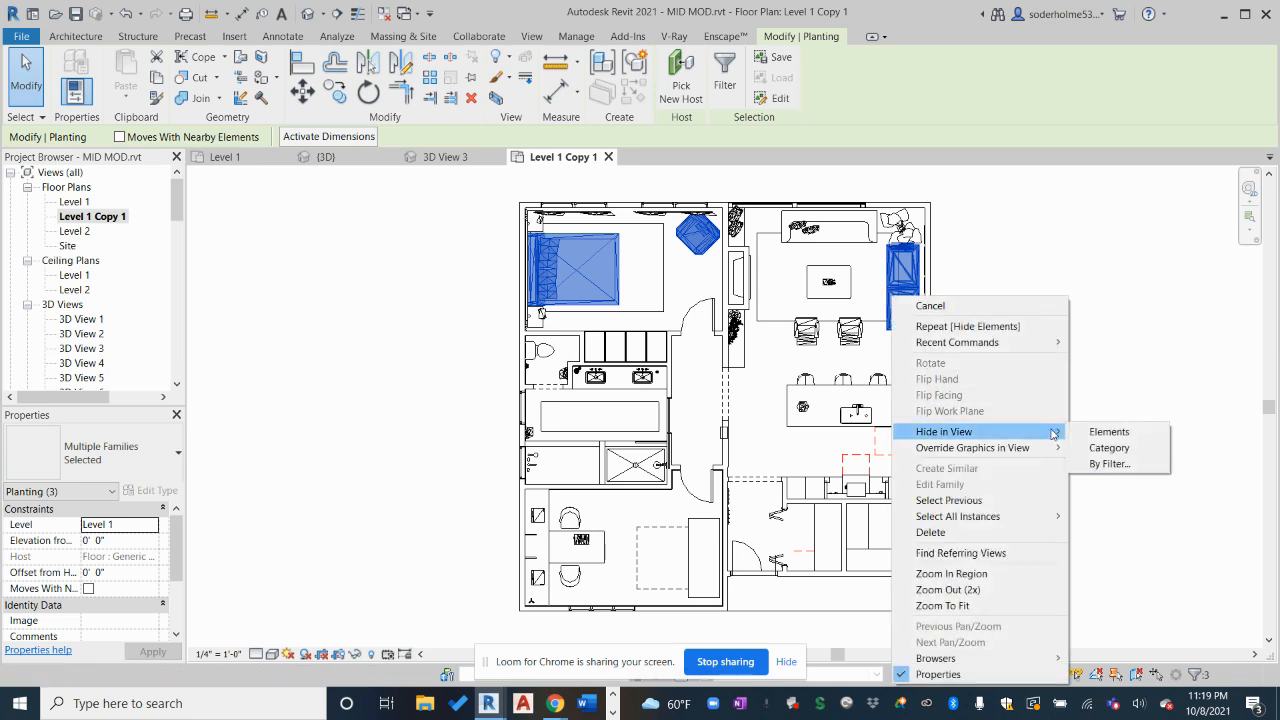
click(1106, 448)
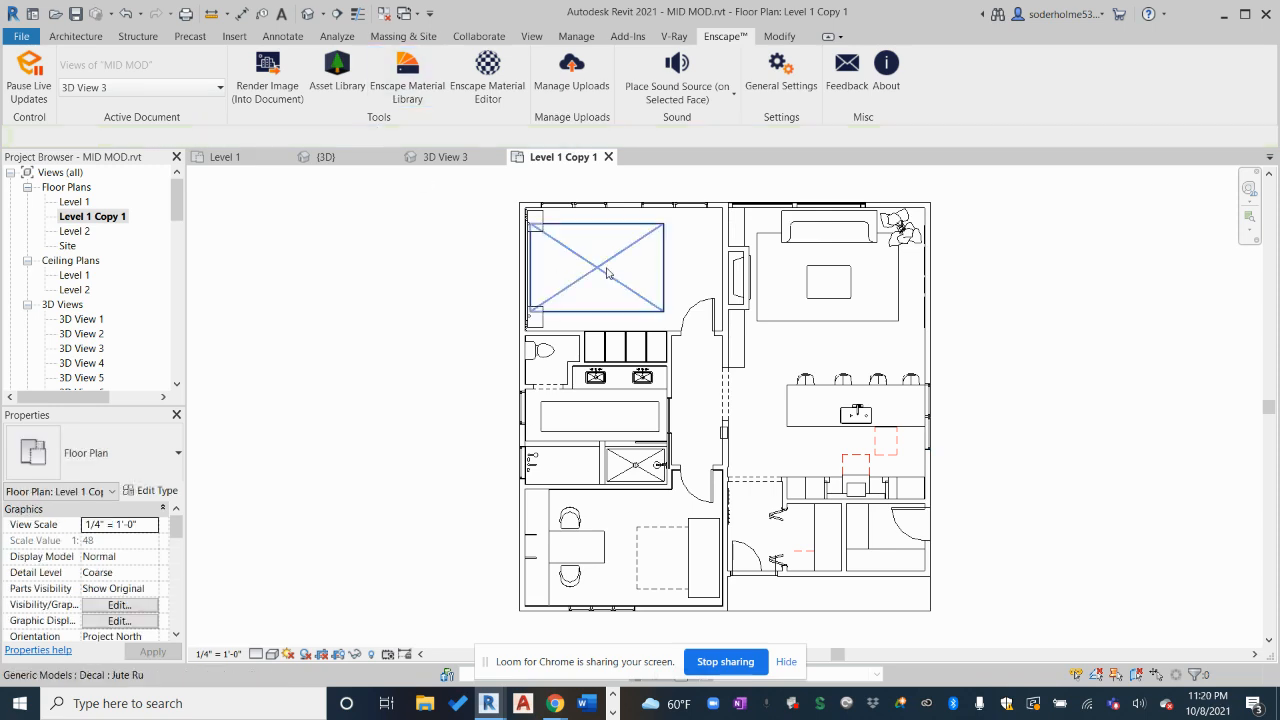
Hide the rugs, sofa, palm, coffee table, counter and two desk chairs as elements in view
click(590, 277)
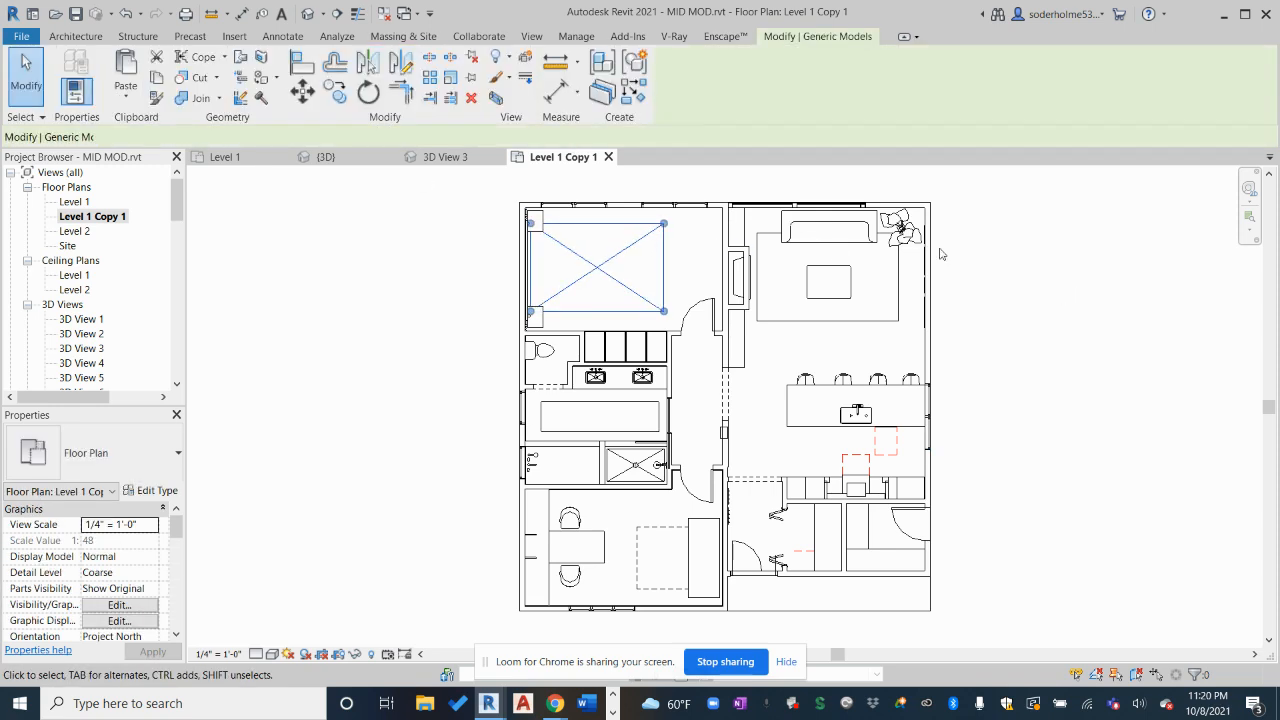
click(894, 216)
ctrl+click(902, 228)
ctrl+click(914, 236)
ctrl+click(899, 266)
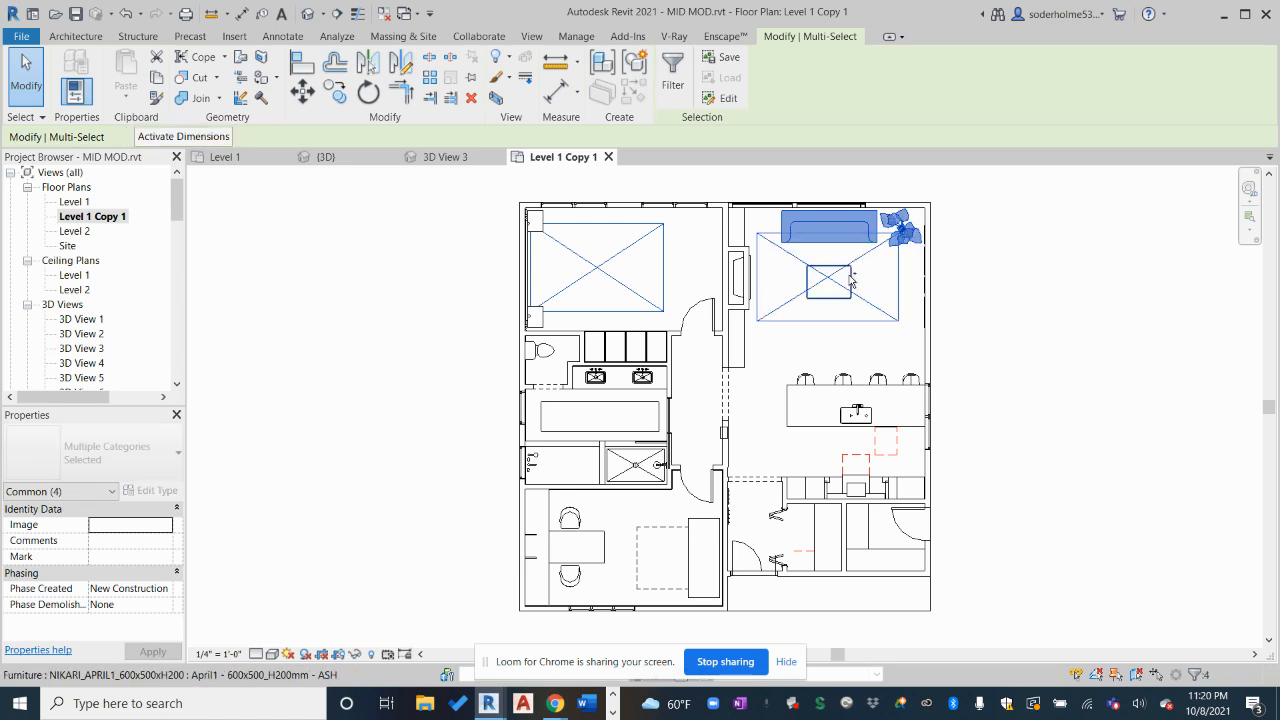
ctrl+click(859, 281)
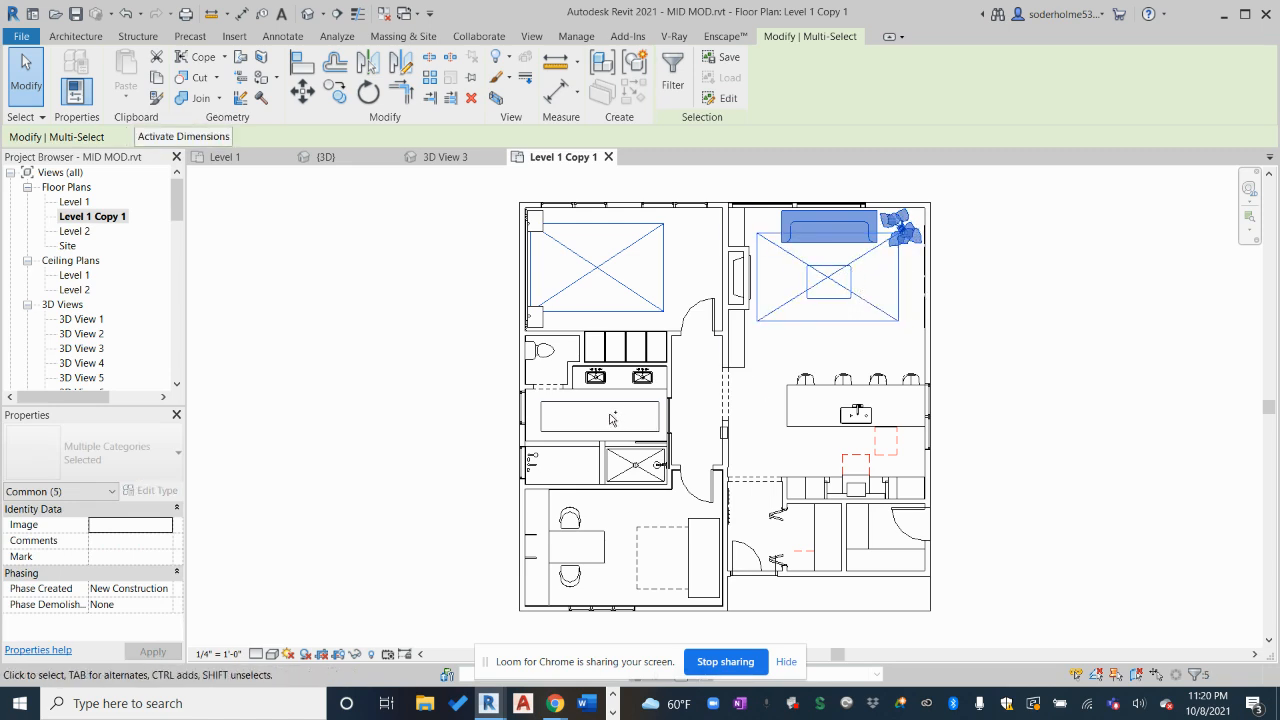
ctrl+click(603, 424)
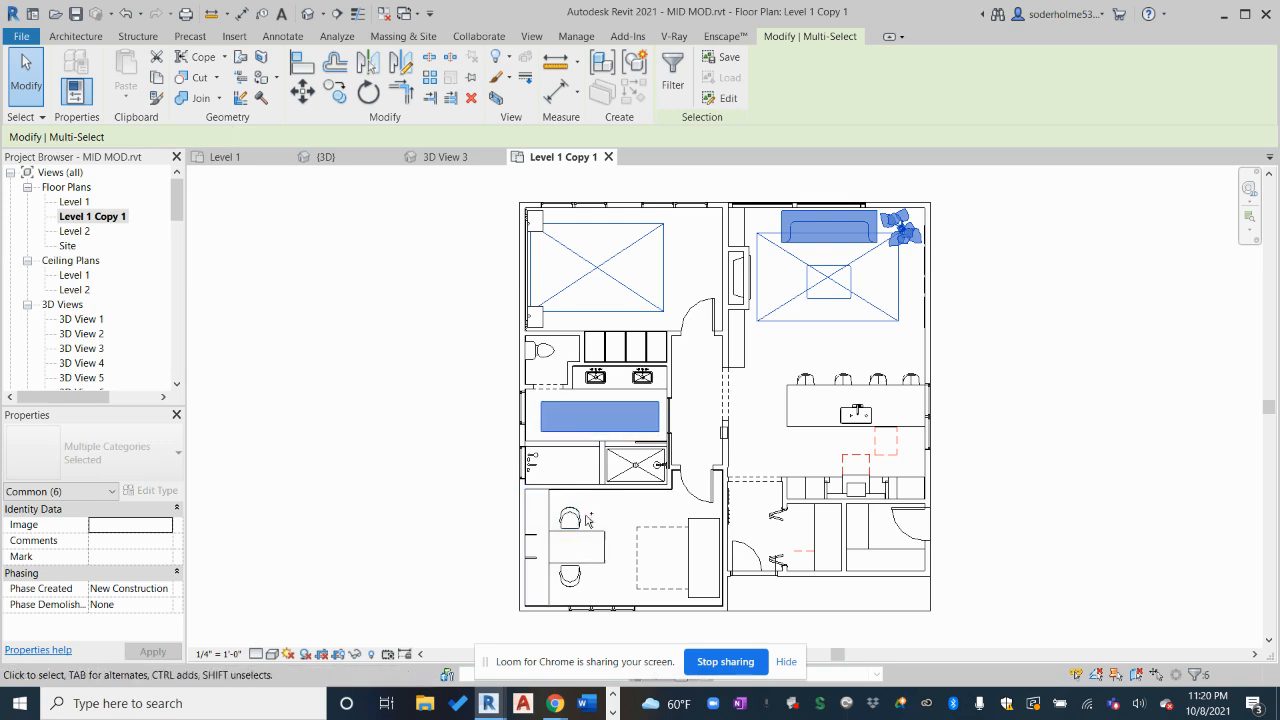
ctrl+click(572, 518)
ctrl+click(570, 575)
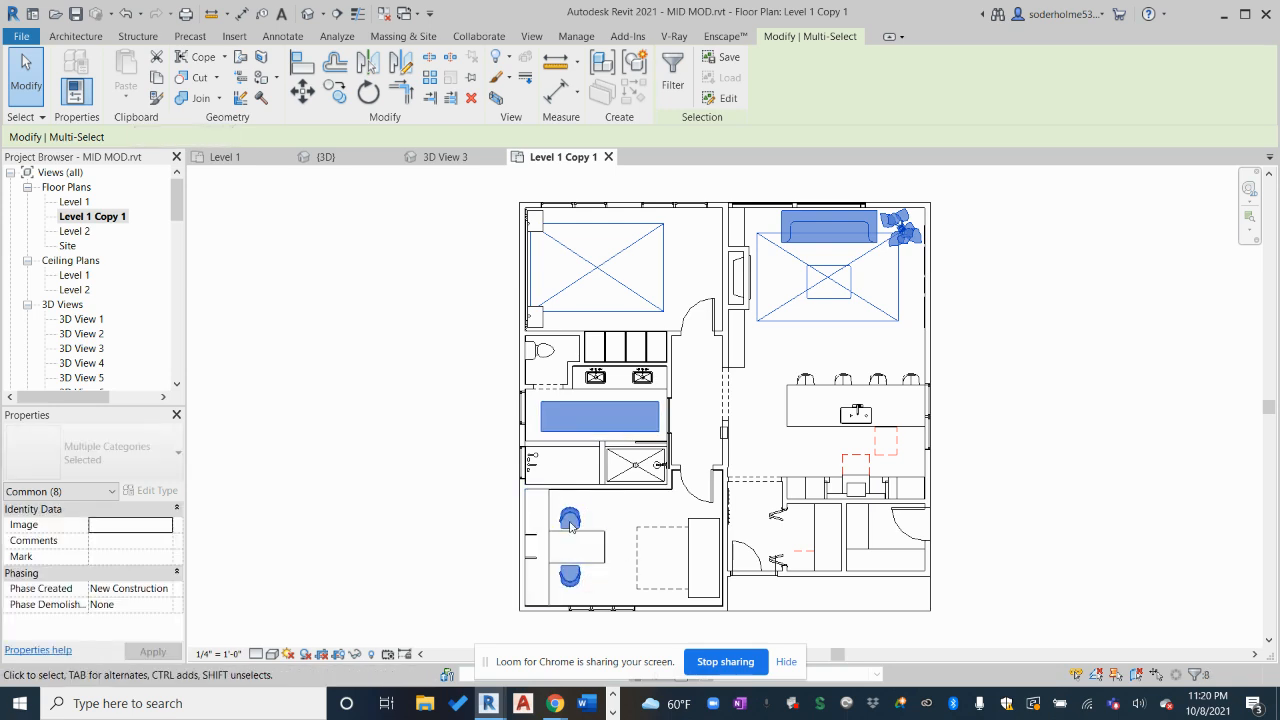
right_click(571, 520)
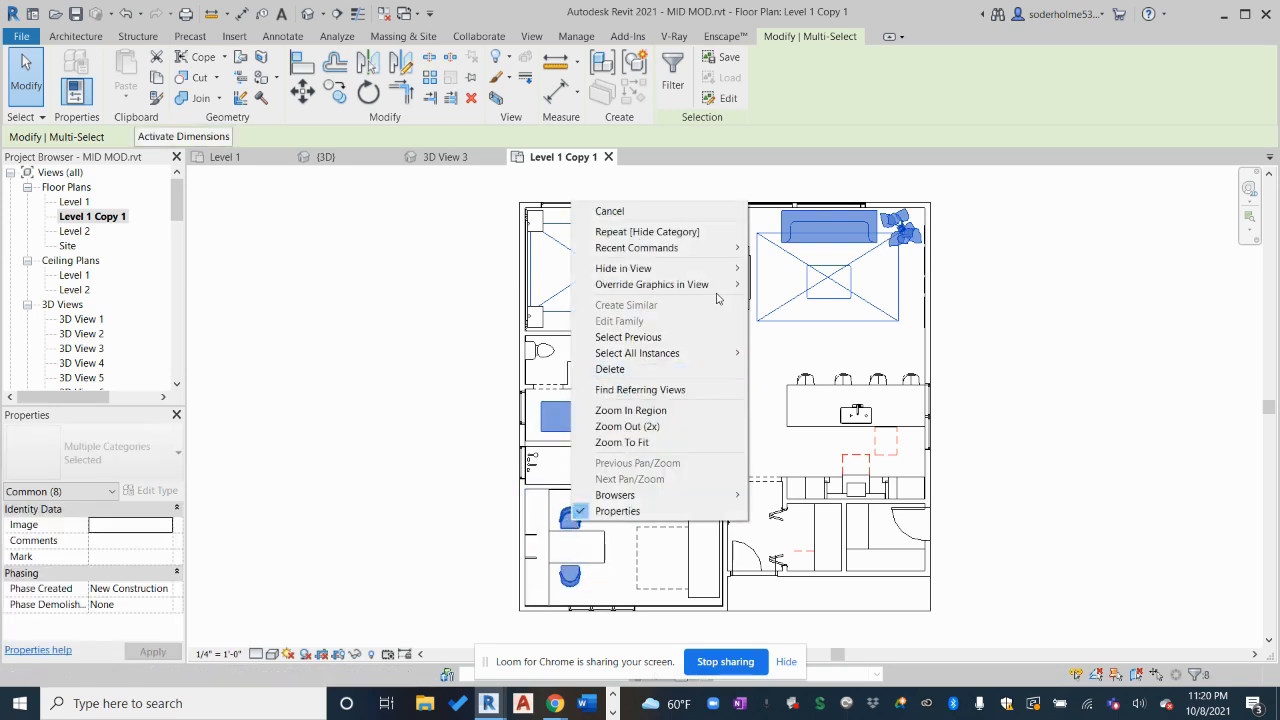
mouse_move(744, 268)
click(788, 268)
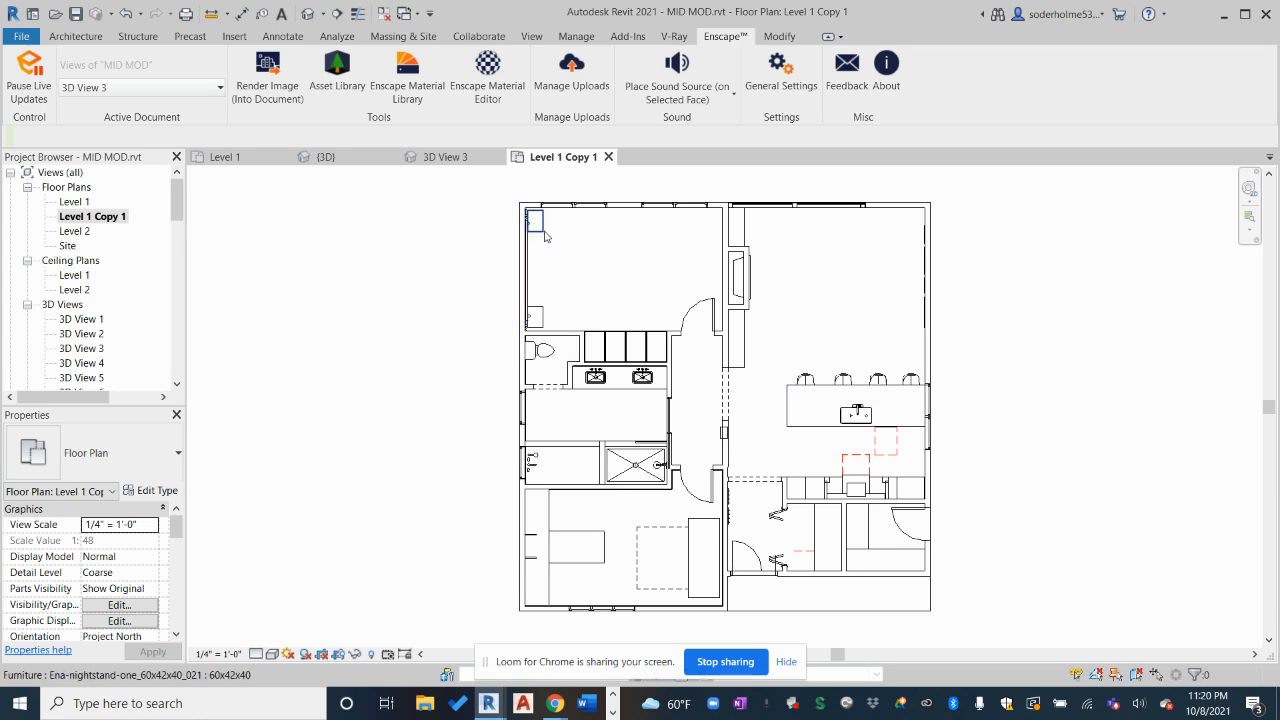
Hide the bedroom nightstands in this view
click(551, 239)
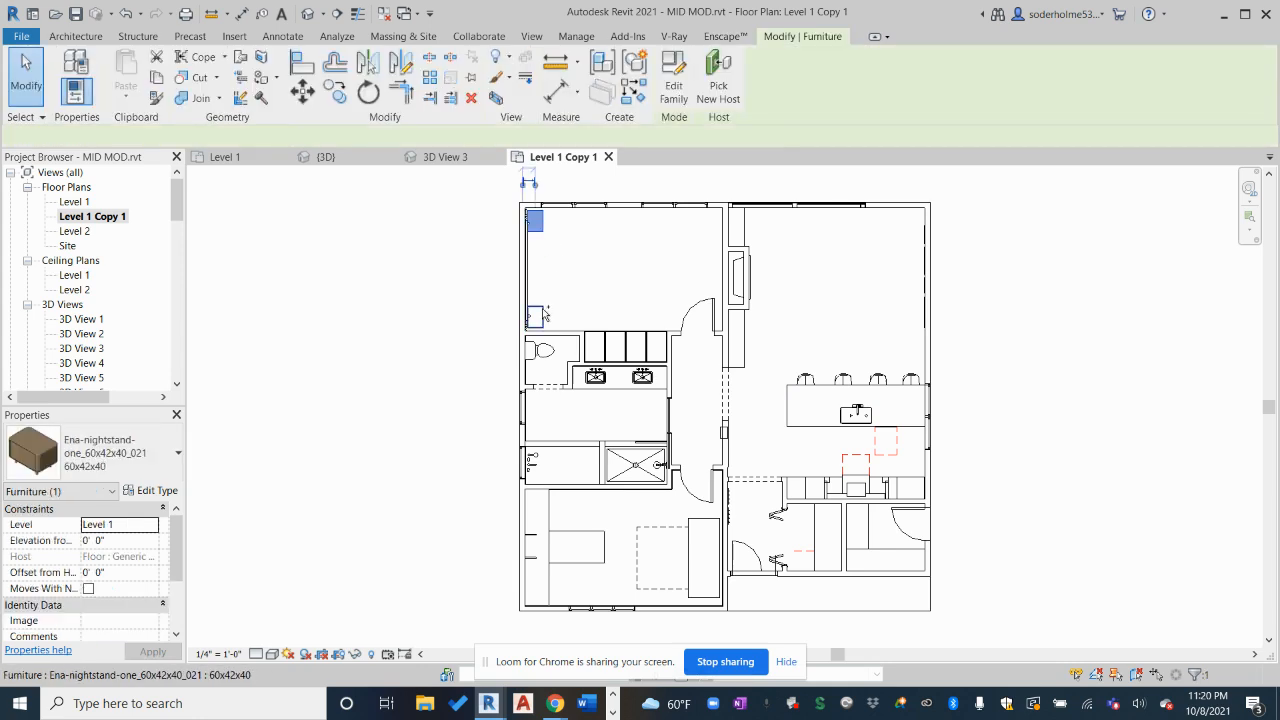
right_click(543, 315)
mouse_move(711, 378)
click(762, 392)
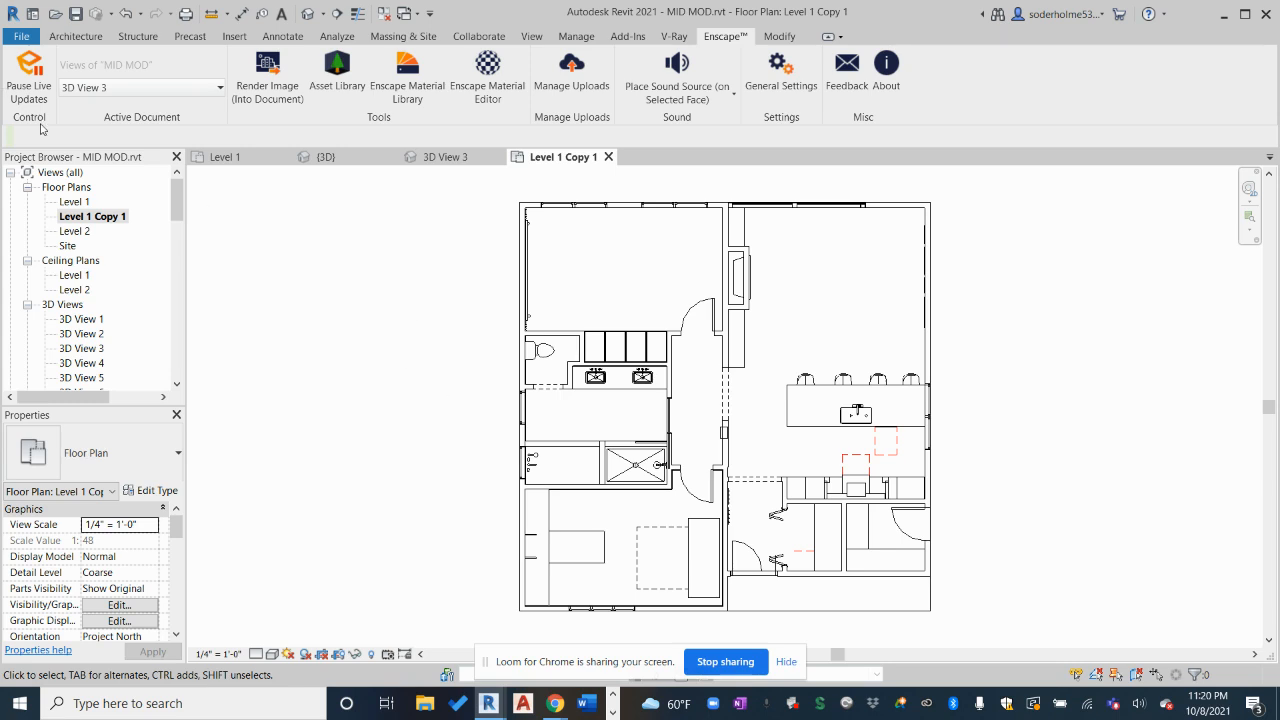
Start a print of only the visible portion of the current window
click(24, 37)
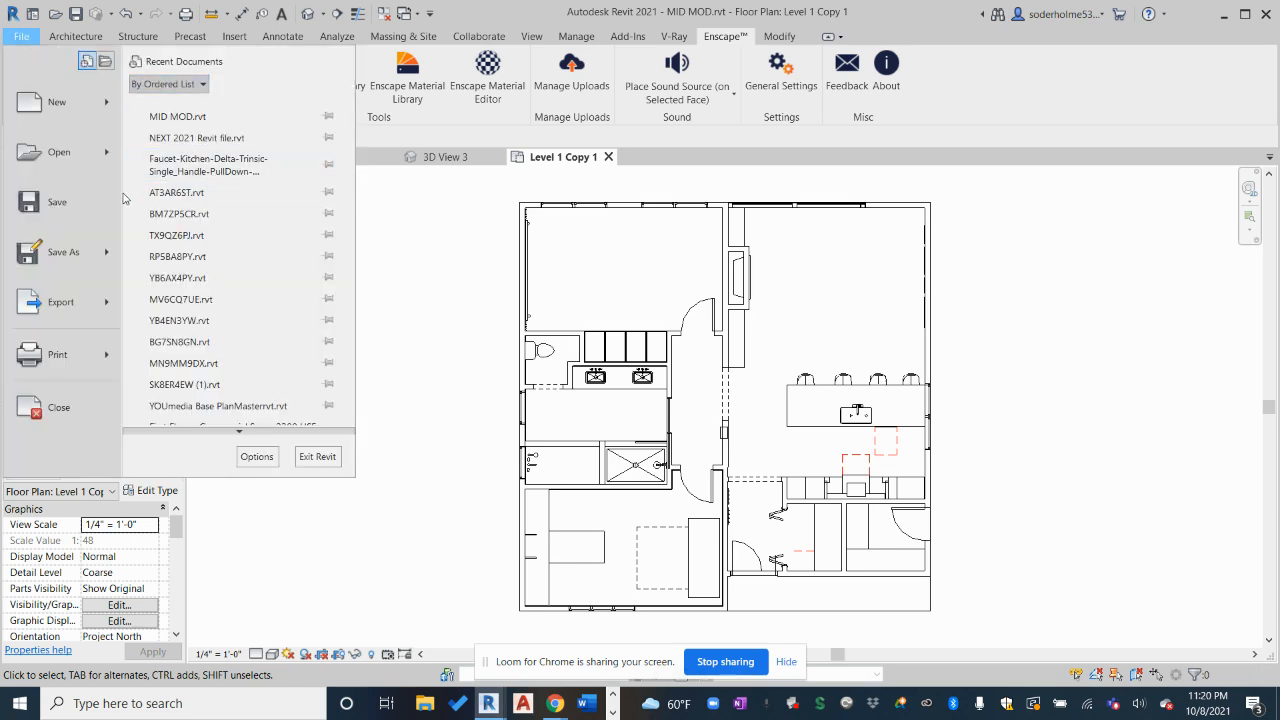
mouse_move(107, 359)
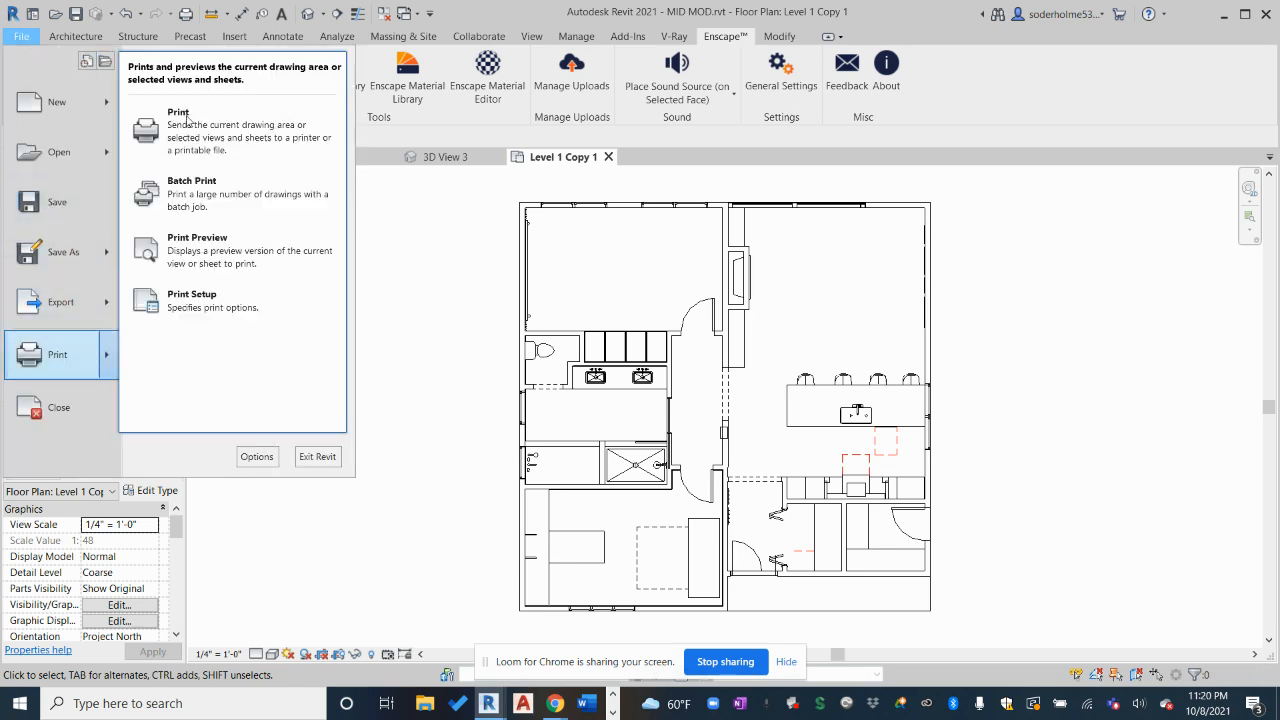
click(202, 133)
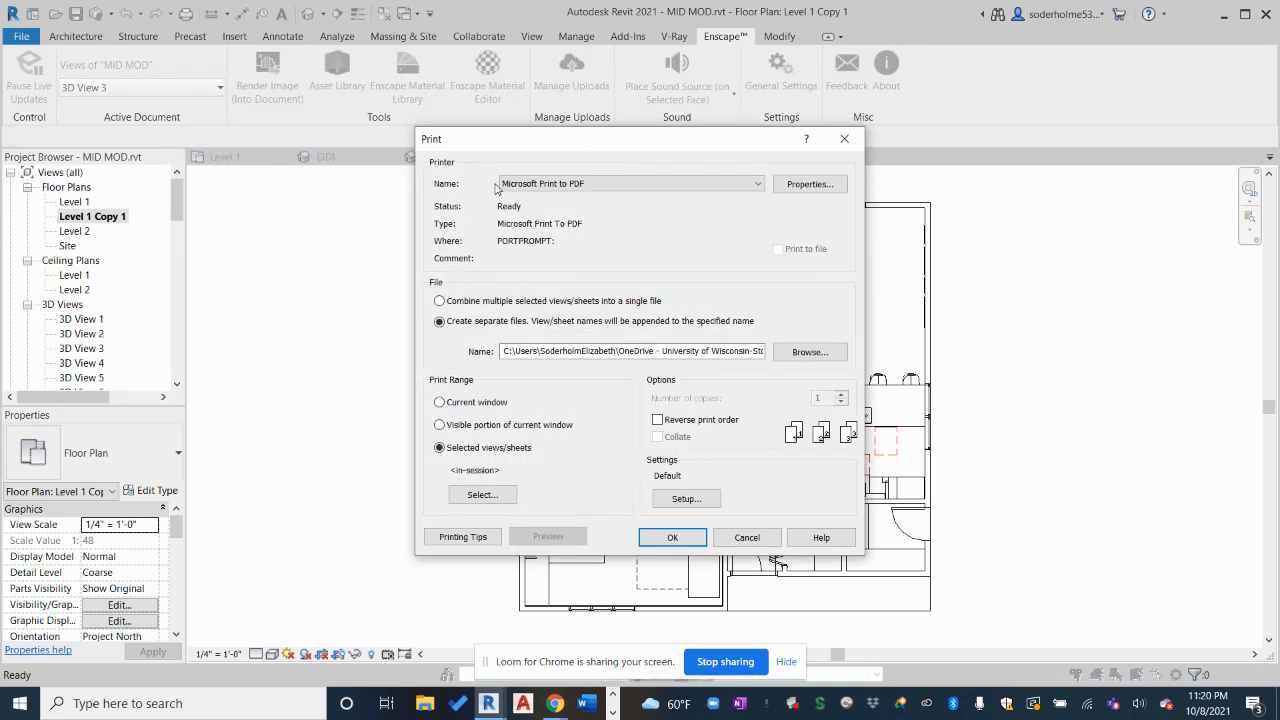
click(439, 403)
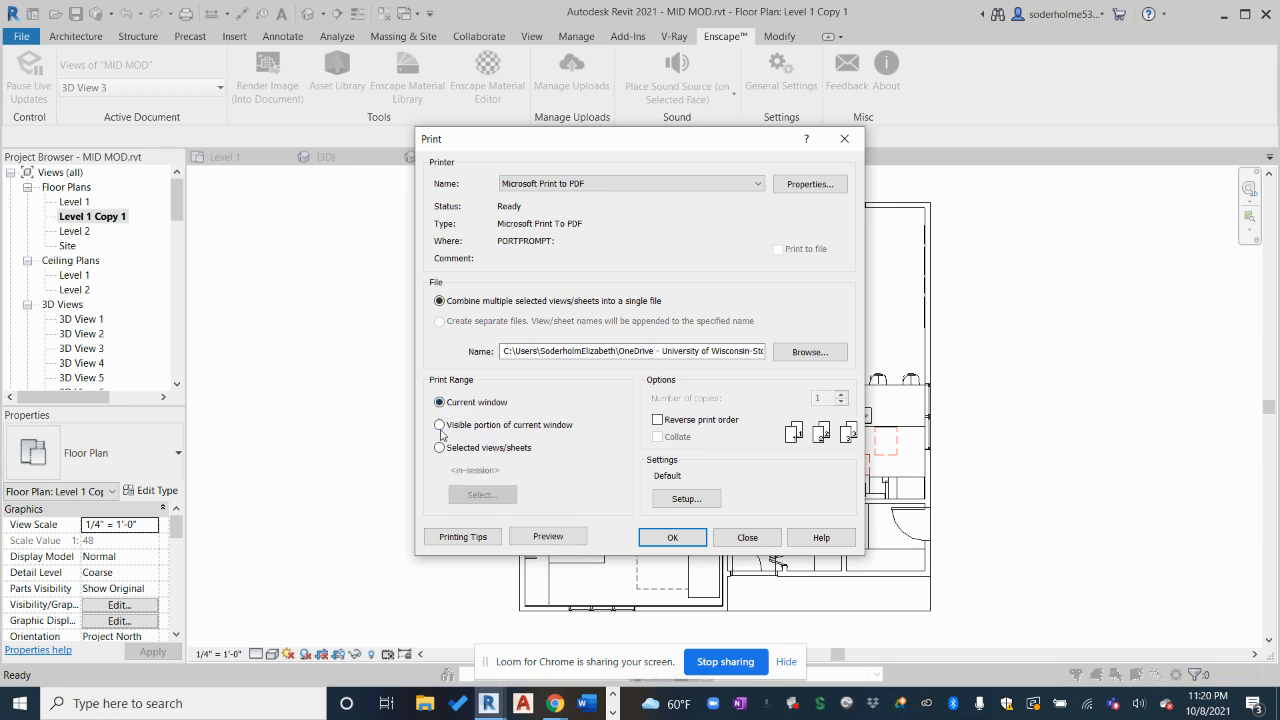
click(440, 425)
Set print setup to Fit to page, Low raster quality and Black Lines
click(676, 498)
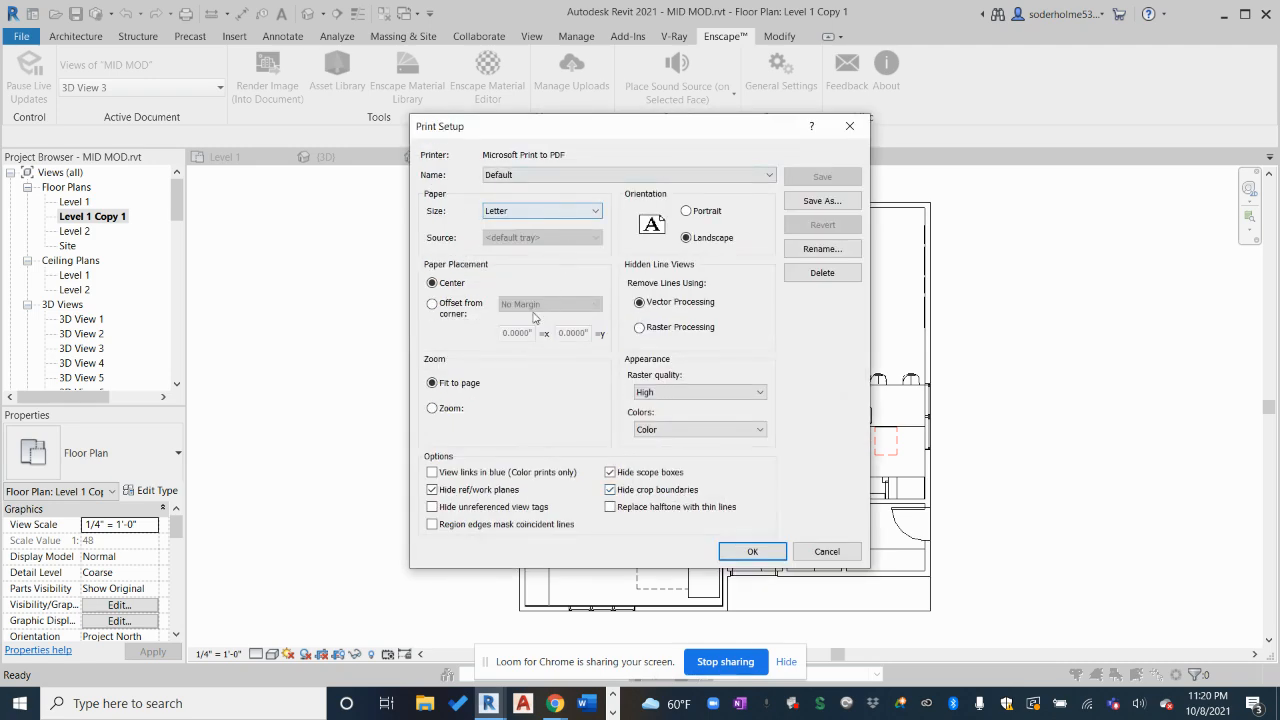
click(432, 409)
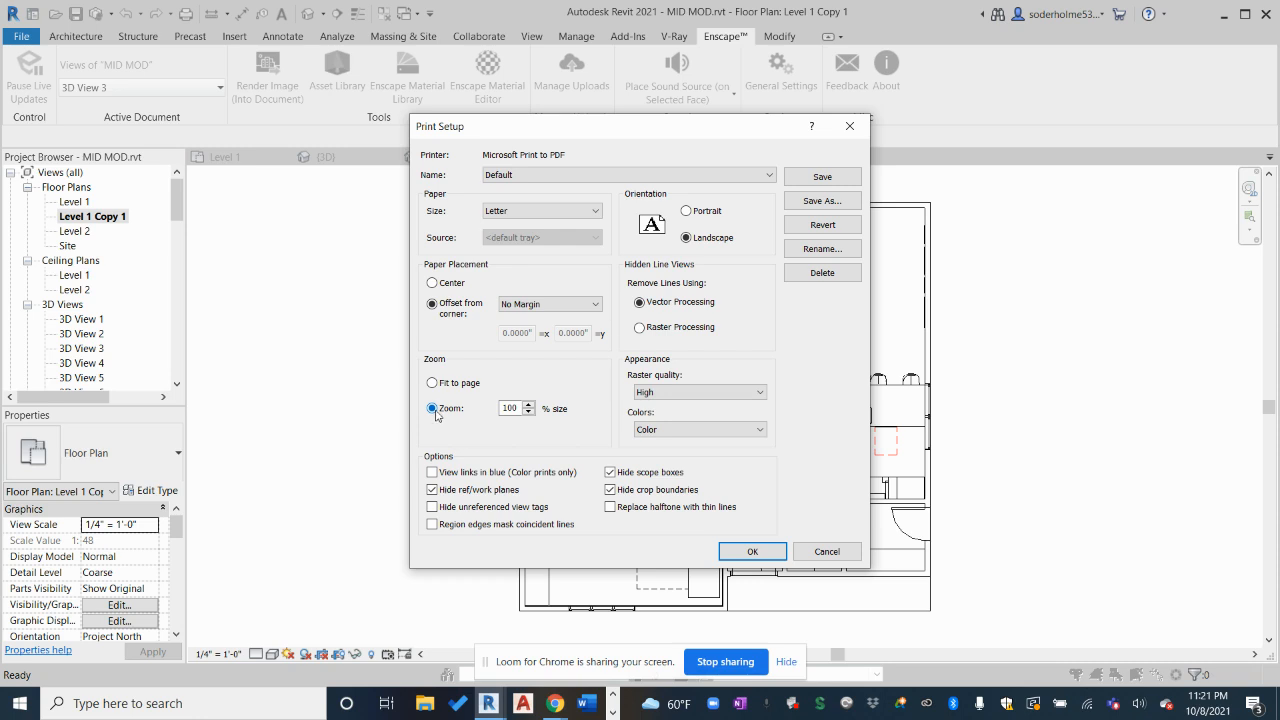
click(432, 383)
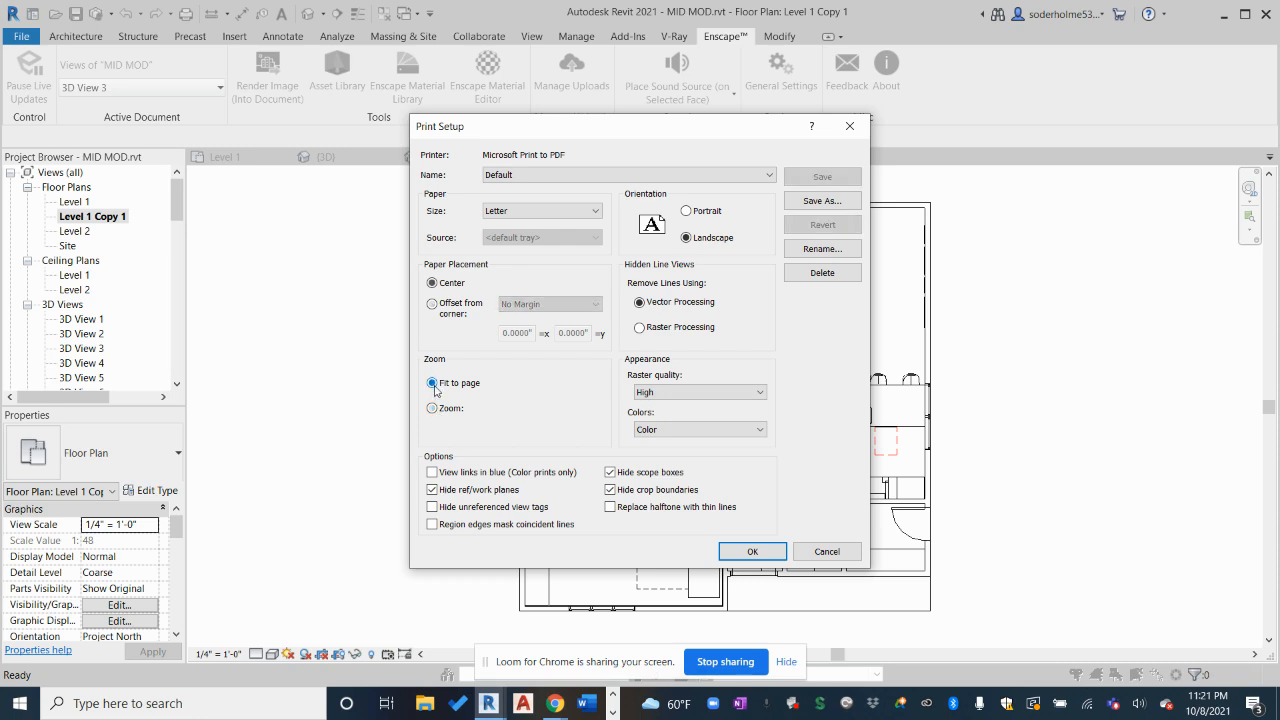
click(742, 393)
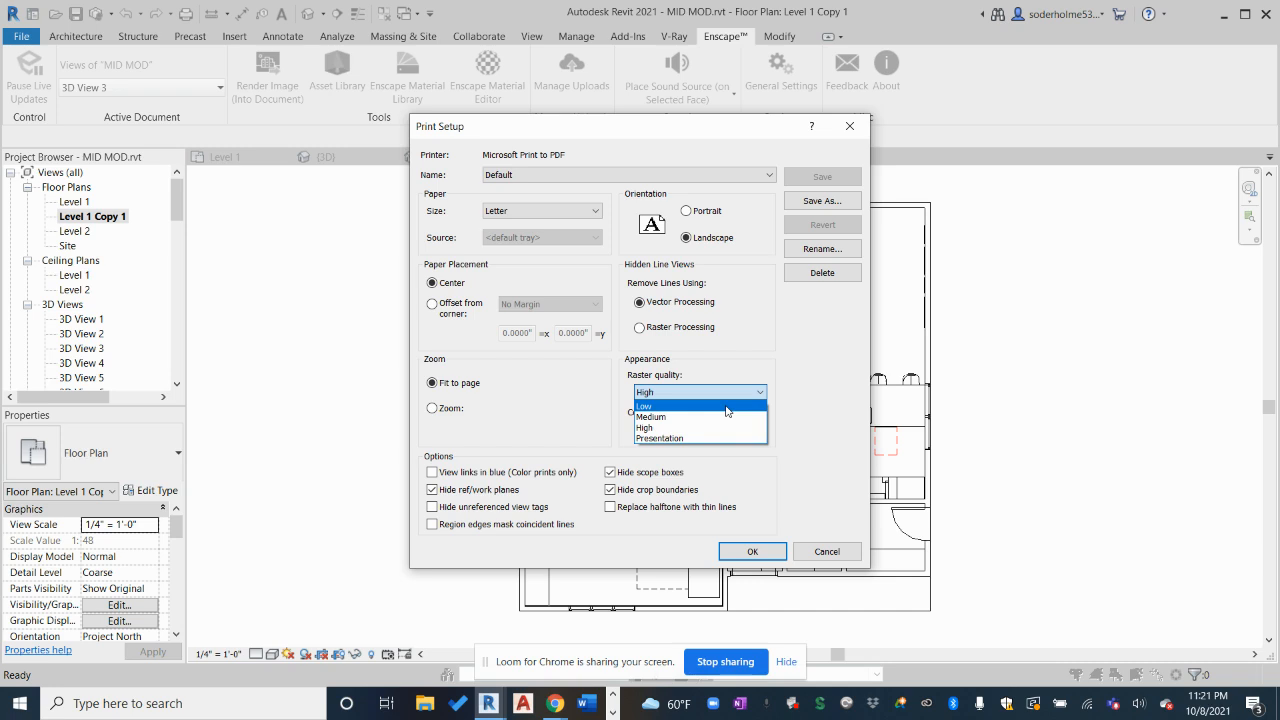
click(725, 406)
click(731, 430)
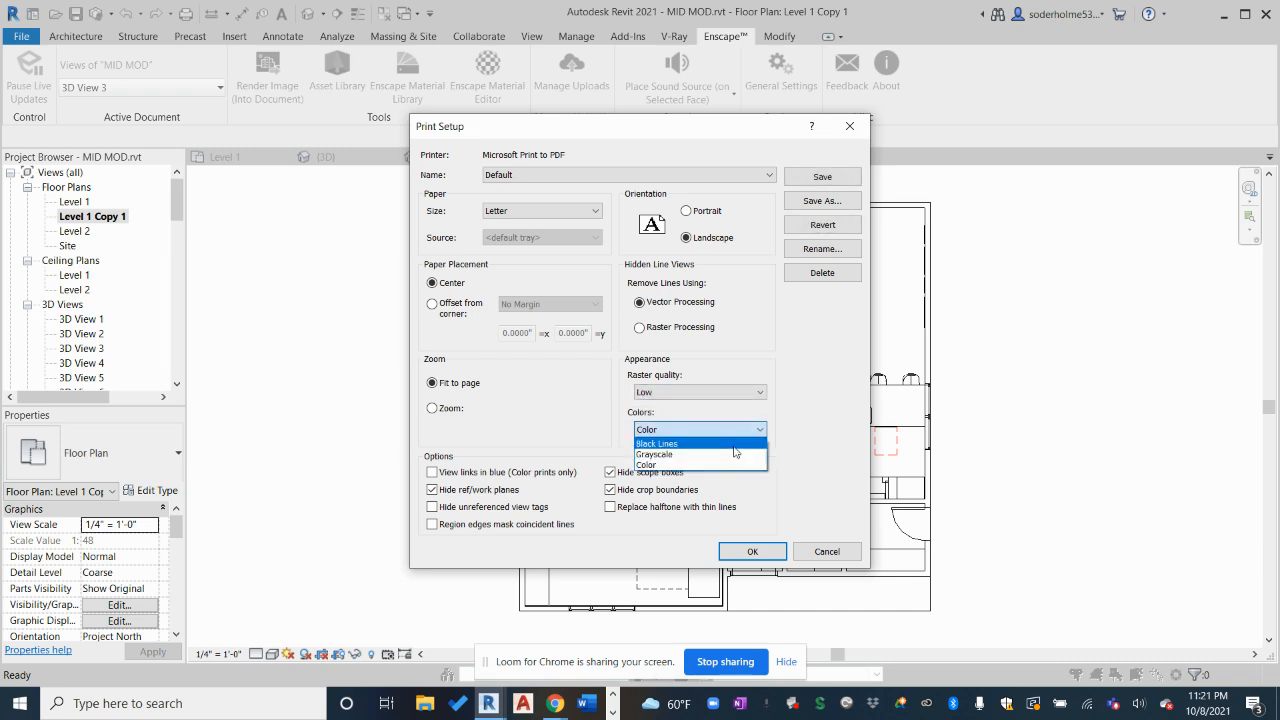
click(735, 445)
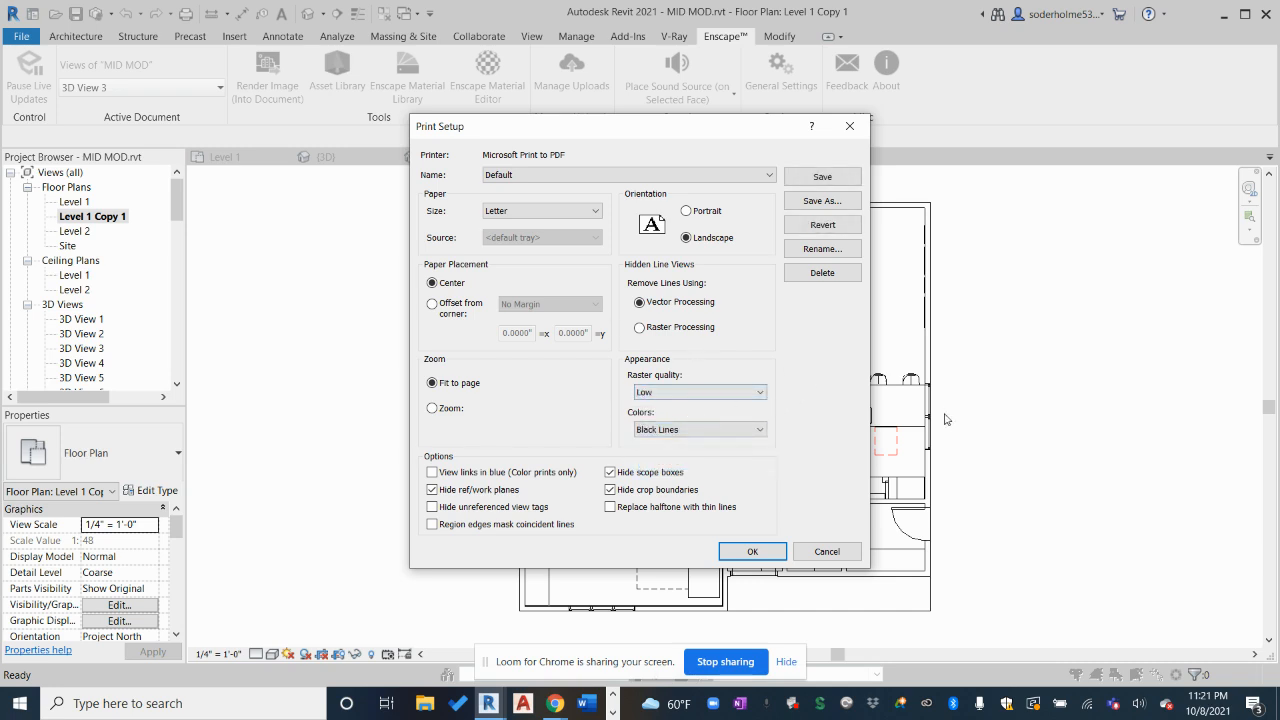
click(752, 551)
Print the plan to a PDF named 'testf' in the Pictures folder
click(664, 537)
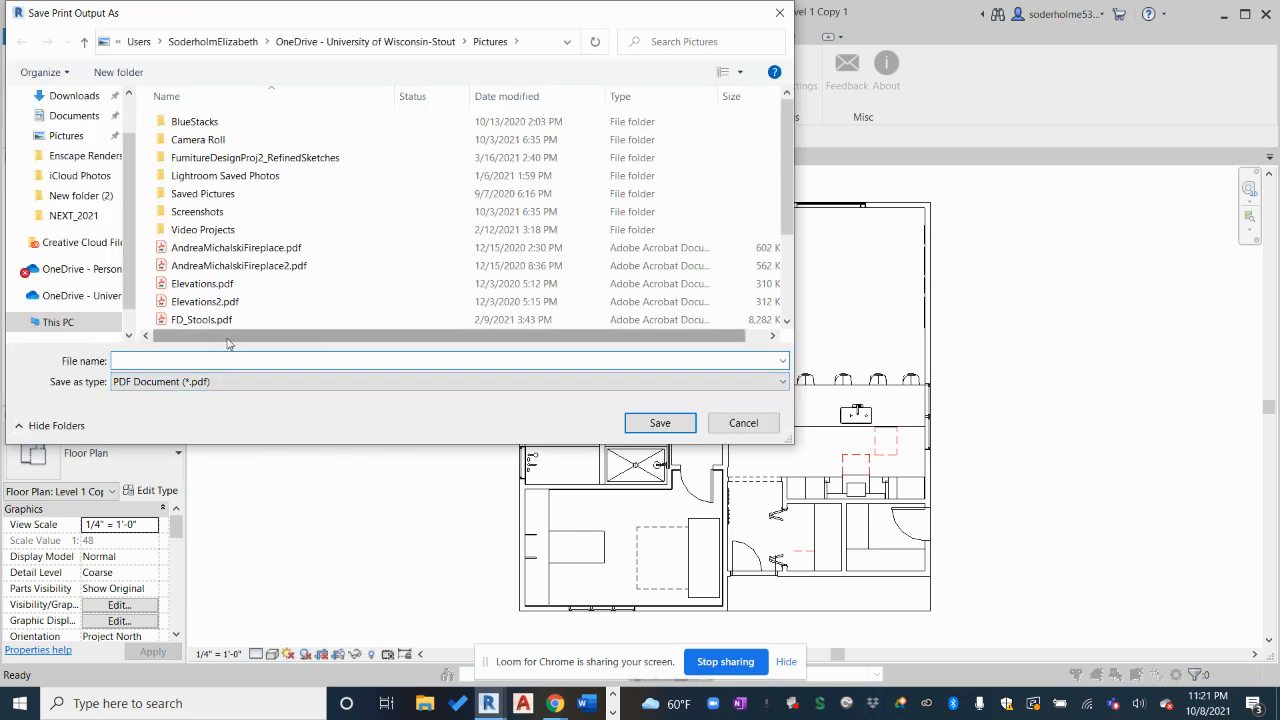
text(test)
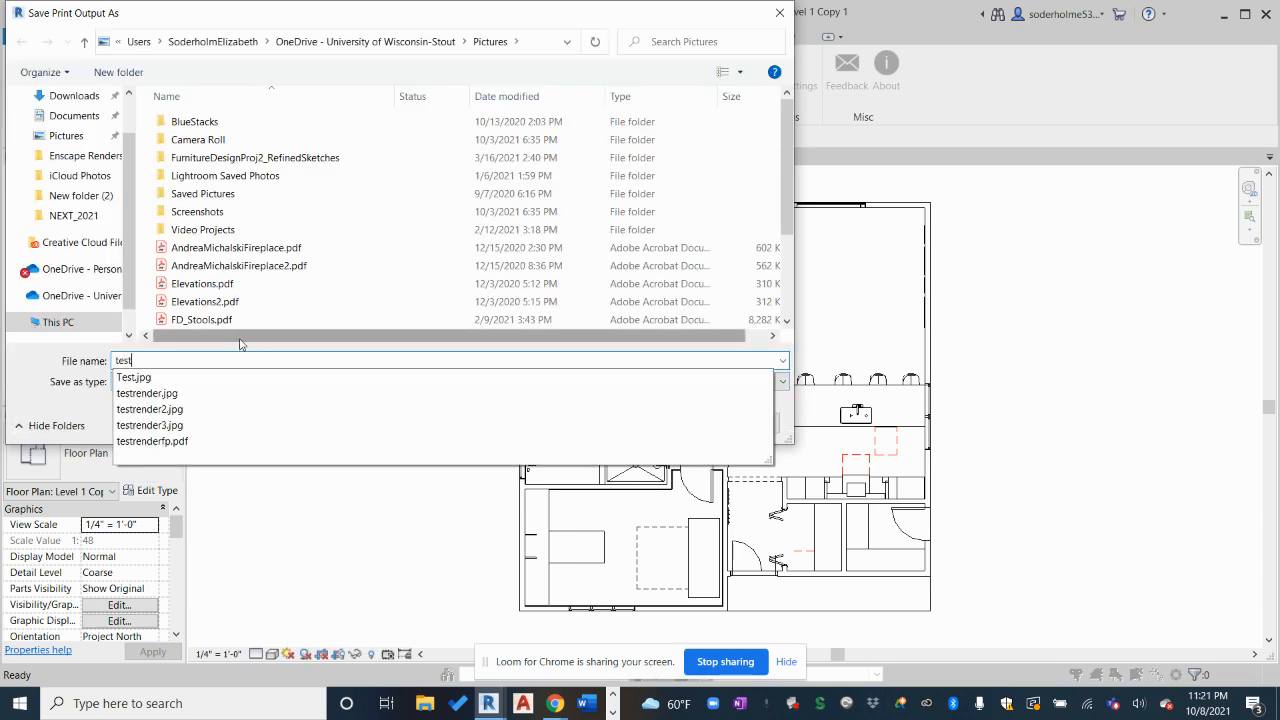
text(f)
key(Return)
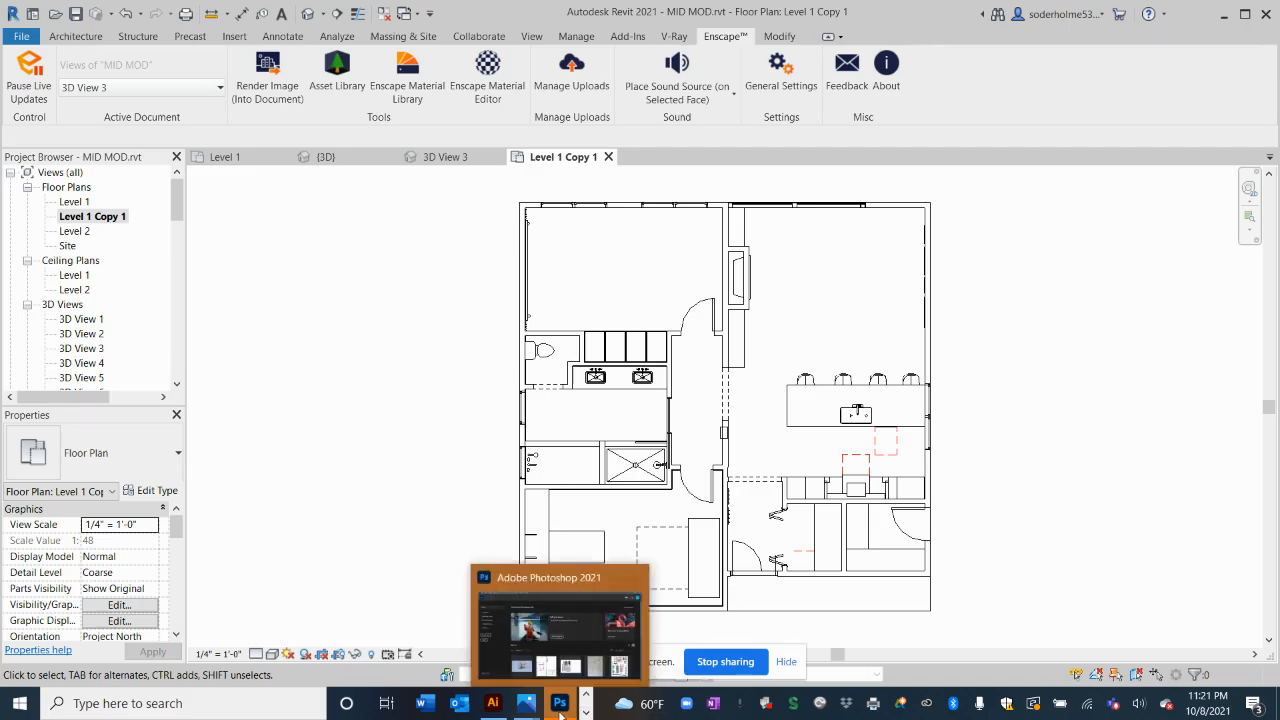
Switch to Photoshop and open testrender3.jpg from the Quick access recent files
click(560, 705)
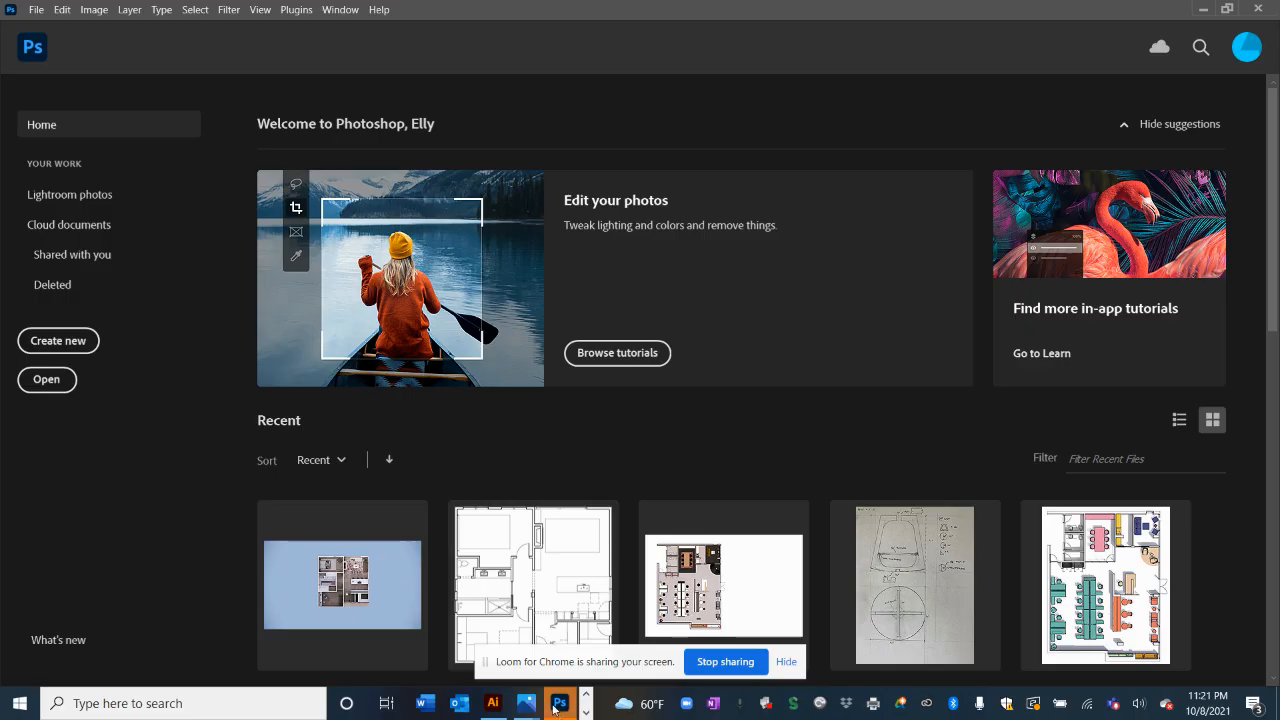
click(35, 8)
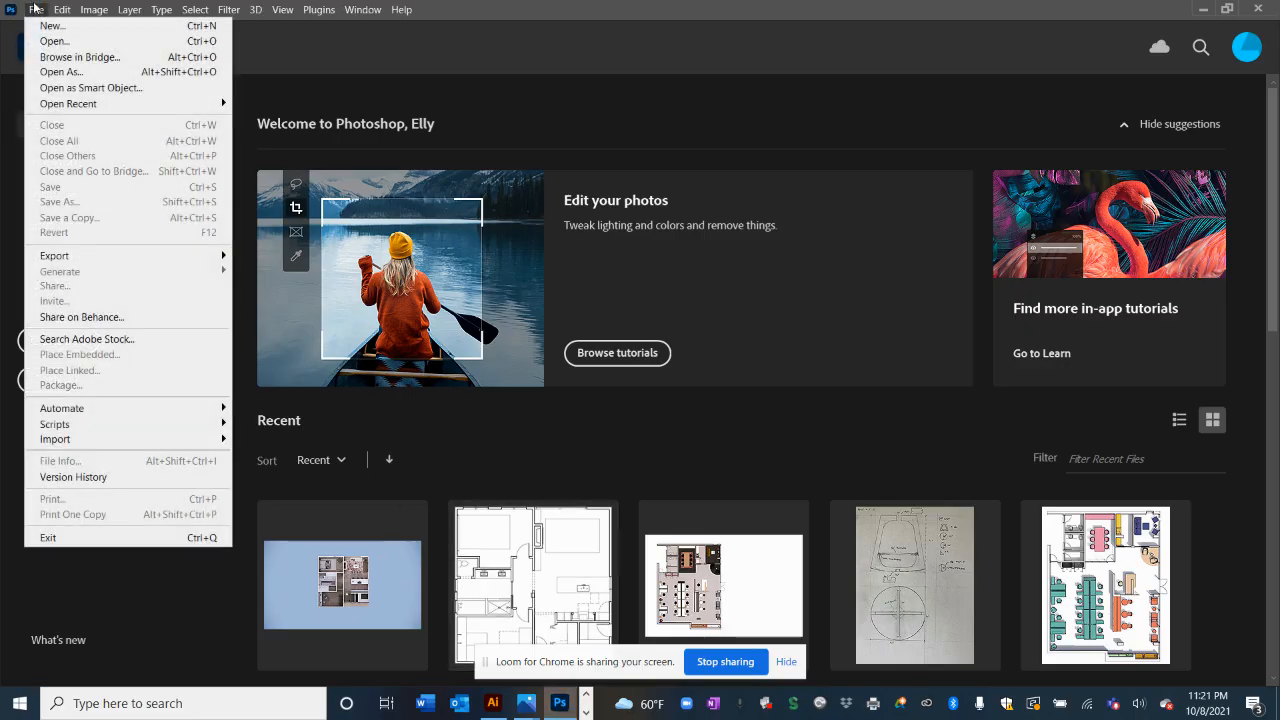
click(74, 42)
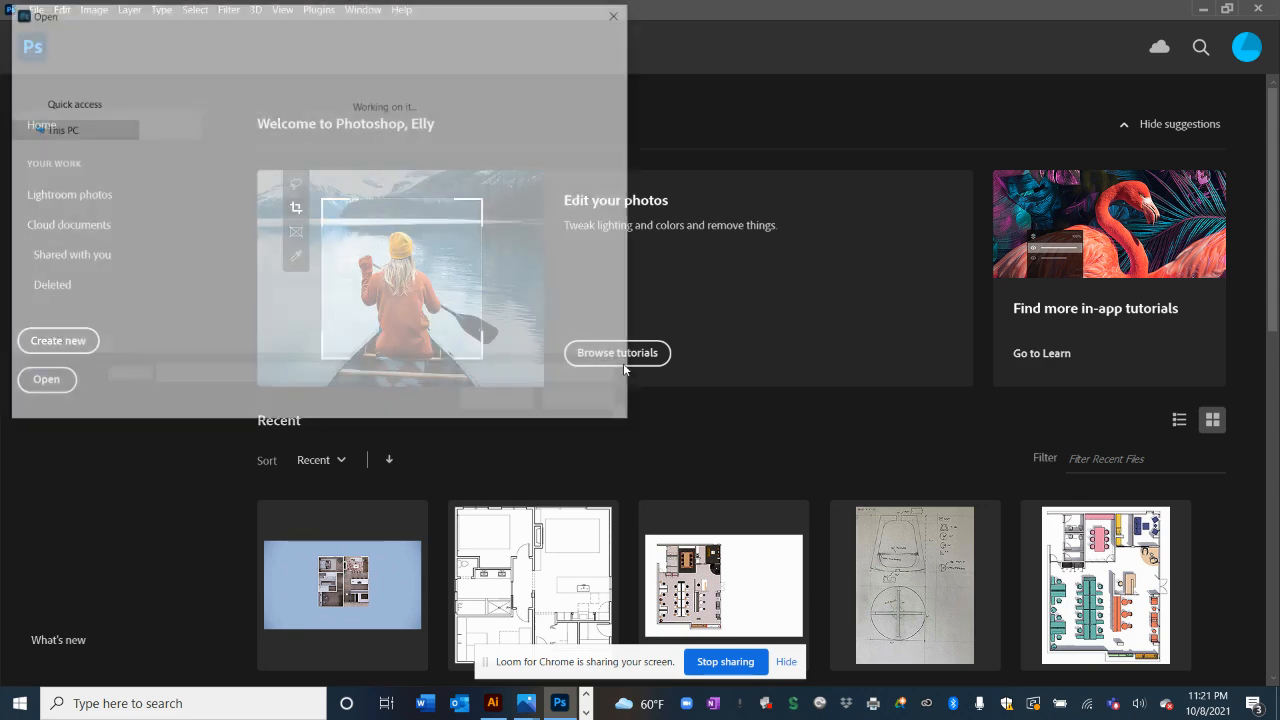
scroll(72, 126, up, 2)
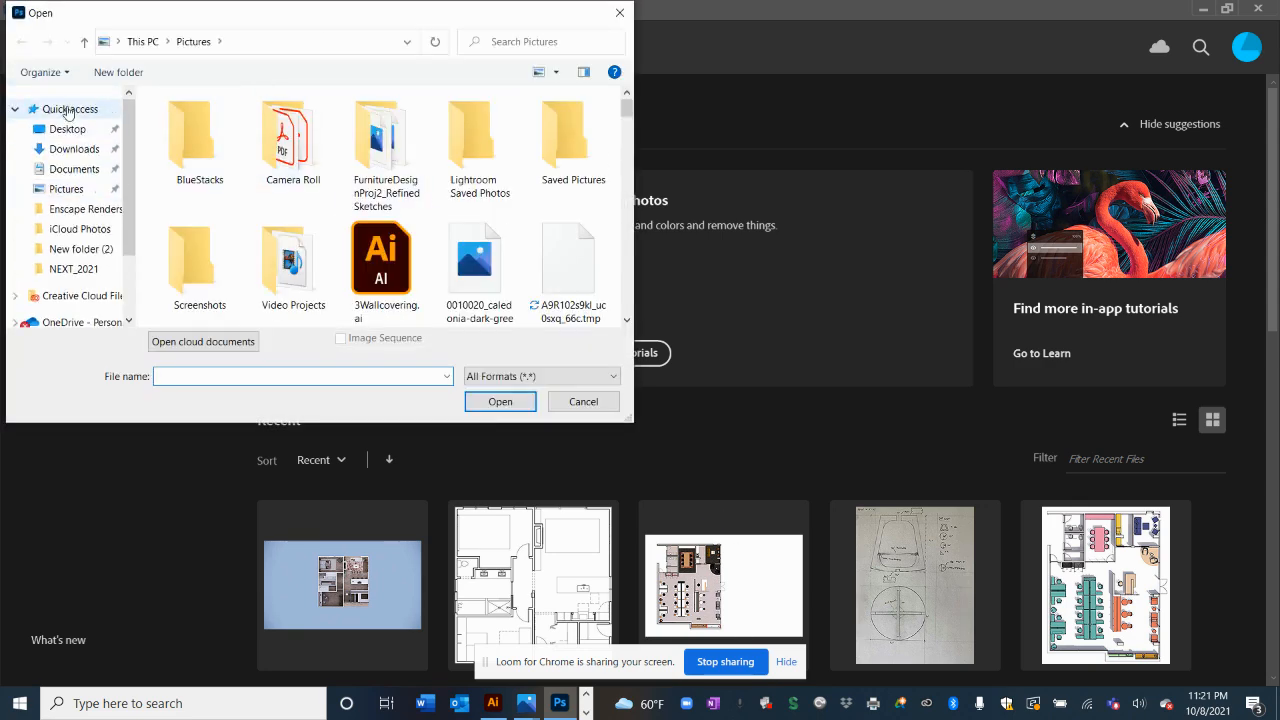
click(68, 110)
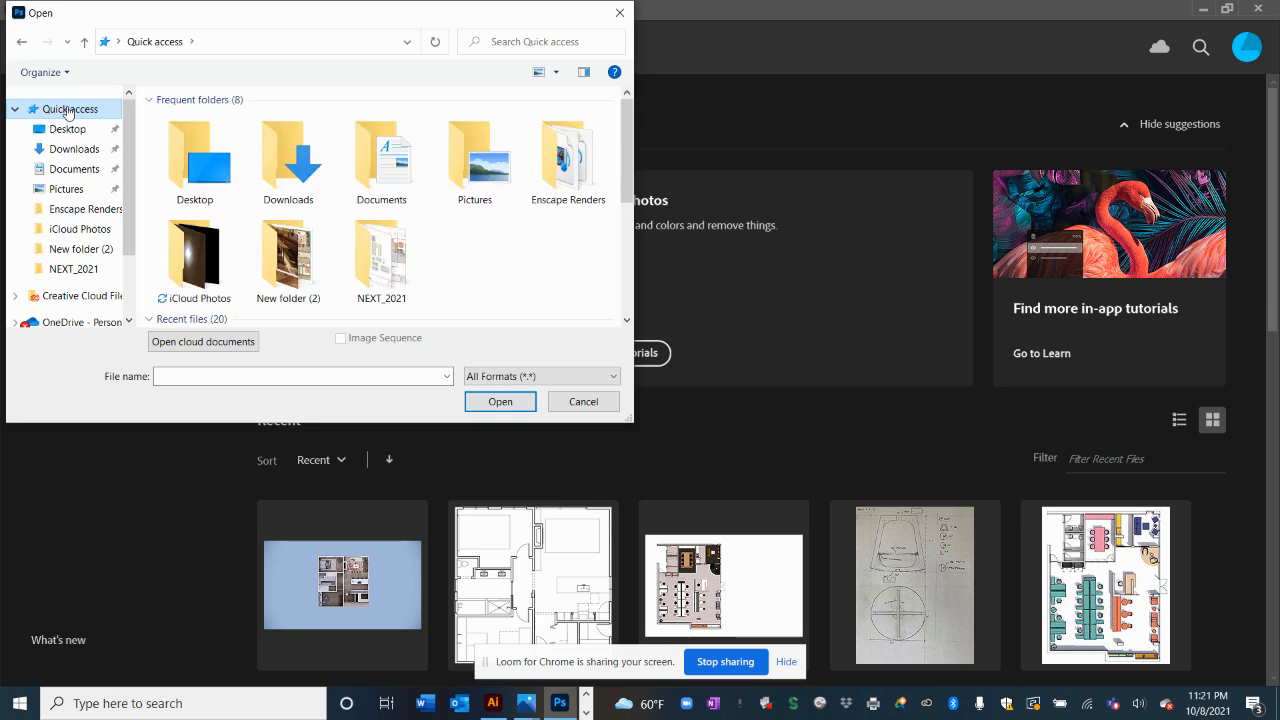
scroll(370, 287, down, 3)
scroll(367, 283, up, 3)
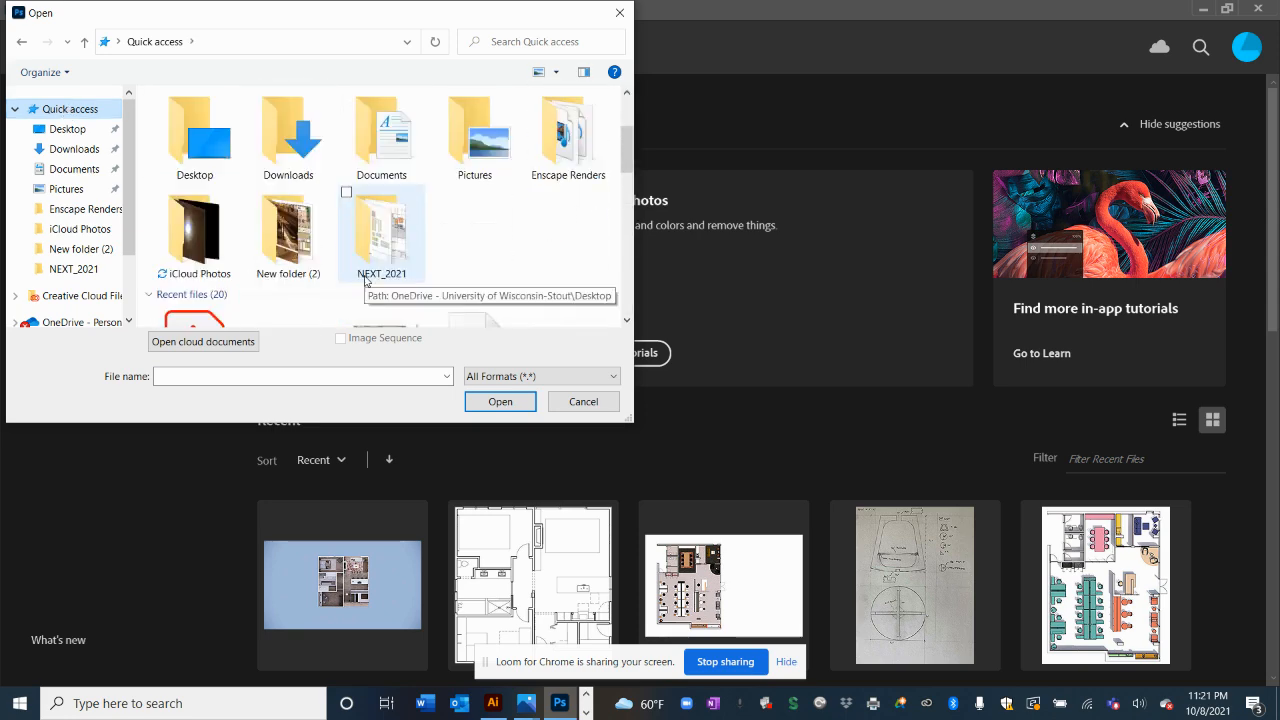
scroll(366, 281, down, 5)
scroll(366, 281, up, 3)
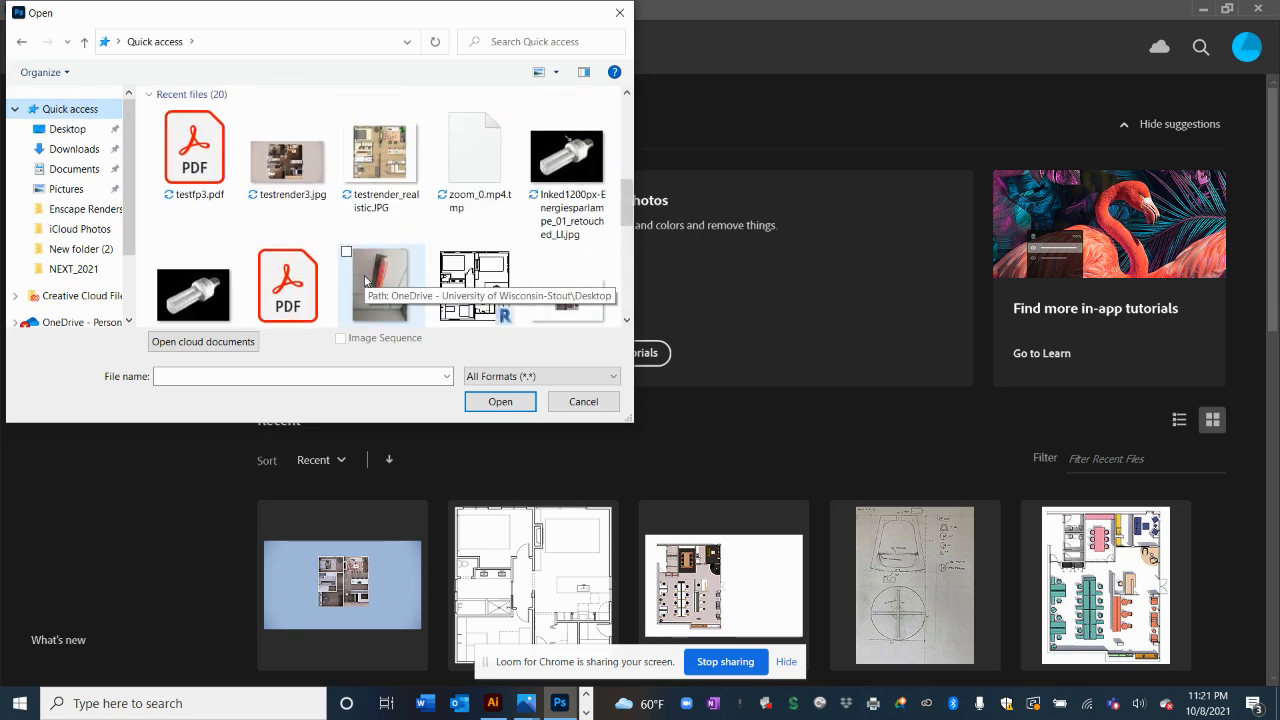
double_click(285, 158)
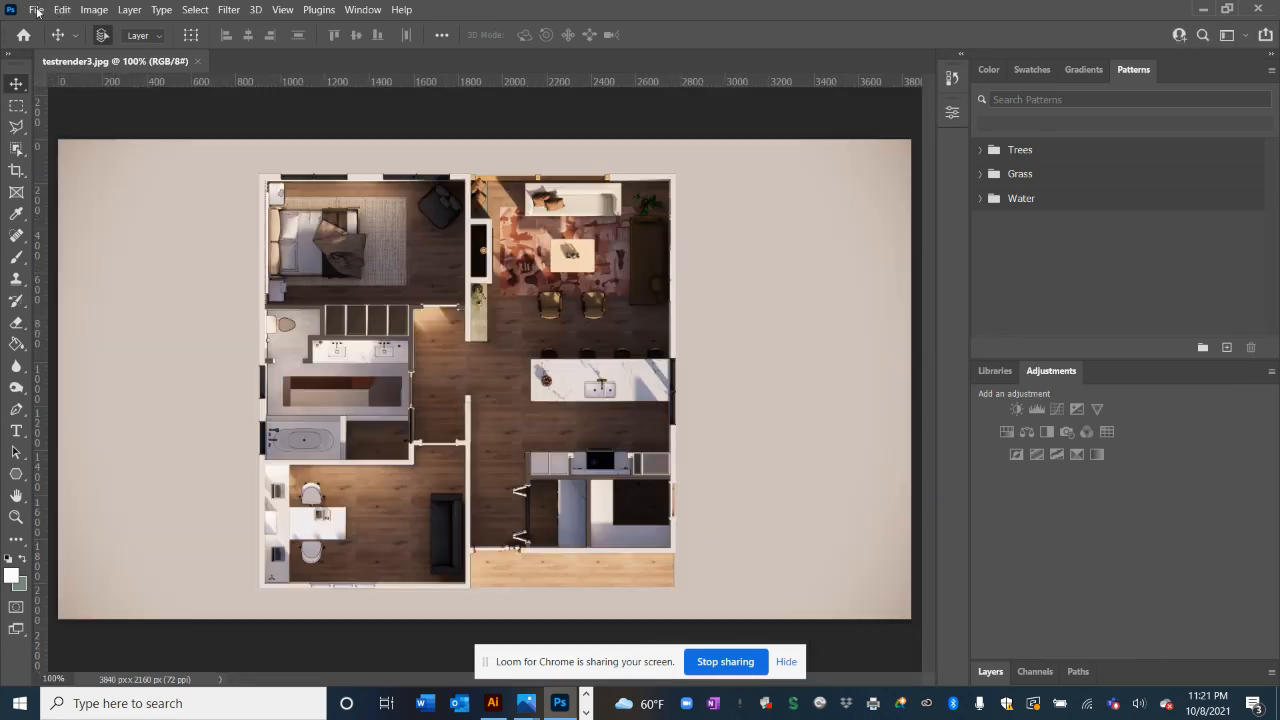
click(36, 10)
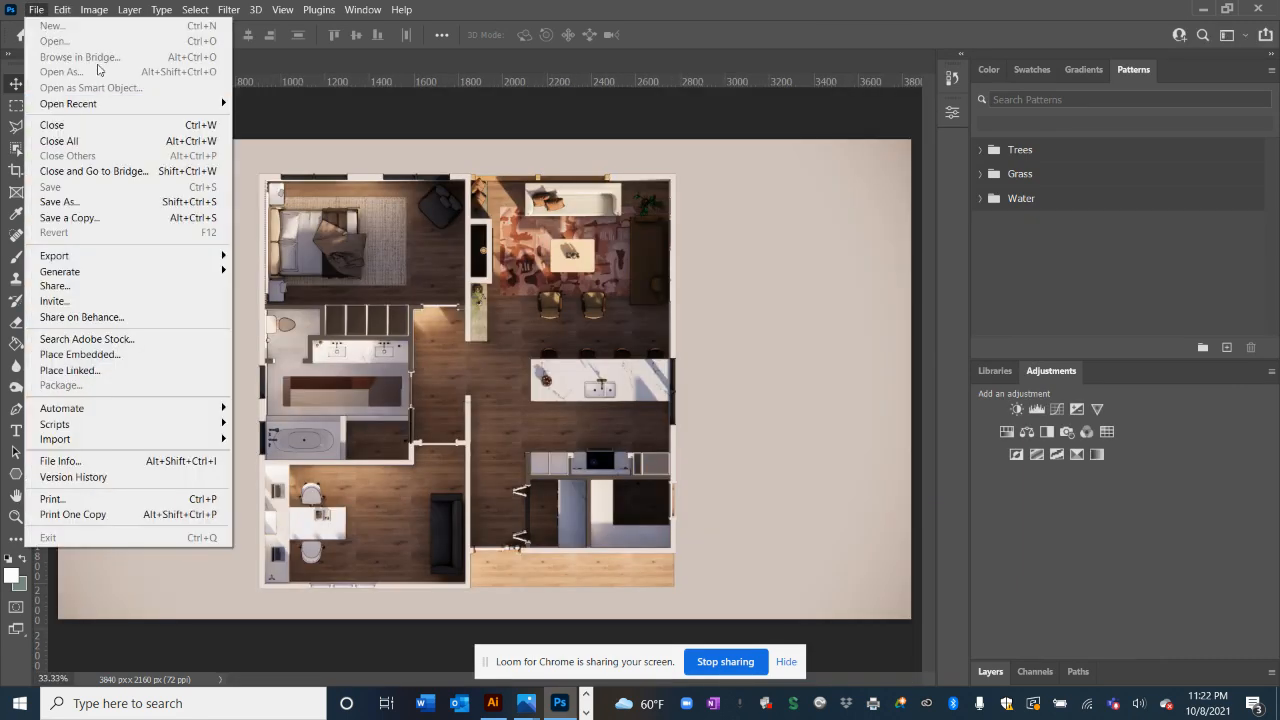
click(37, 9)
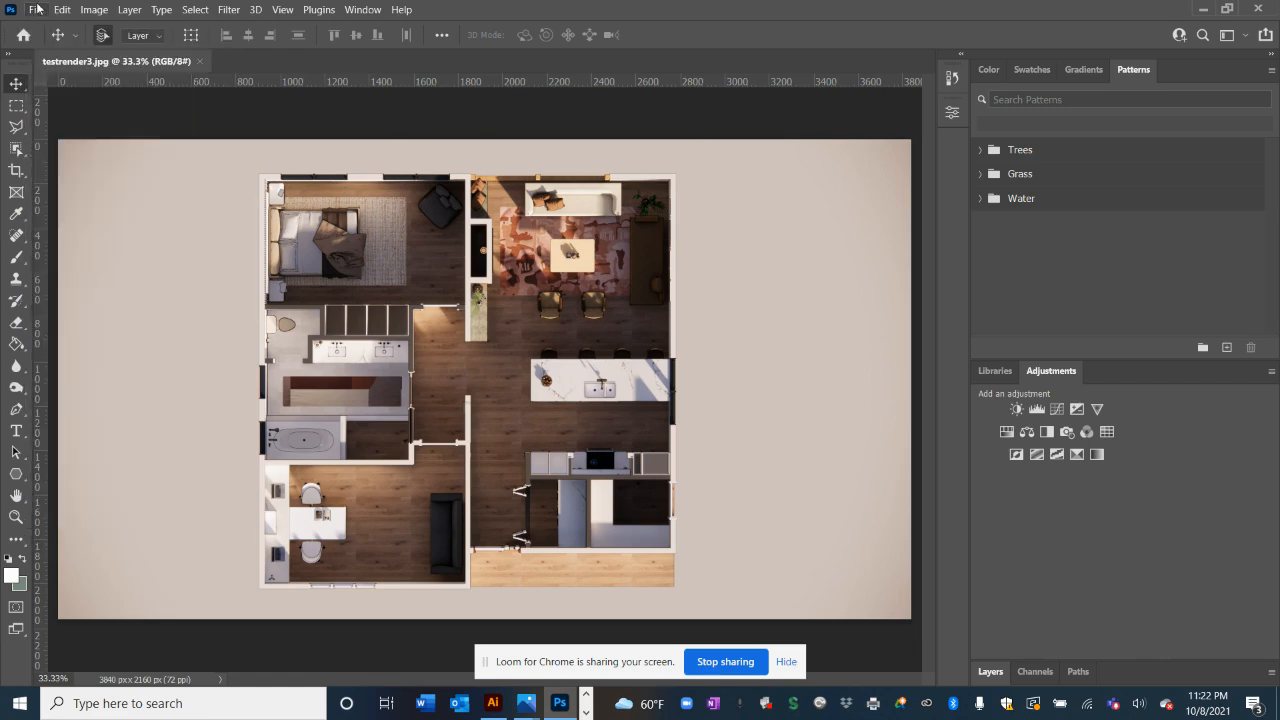
Open testfp3.pdf from the Quick access recent files to reach its Import PDF options
click(37, 8)
click(69, 42)
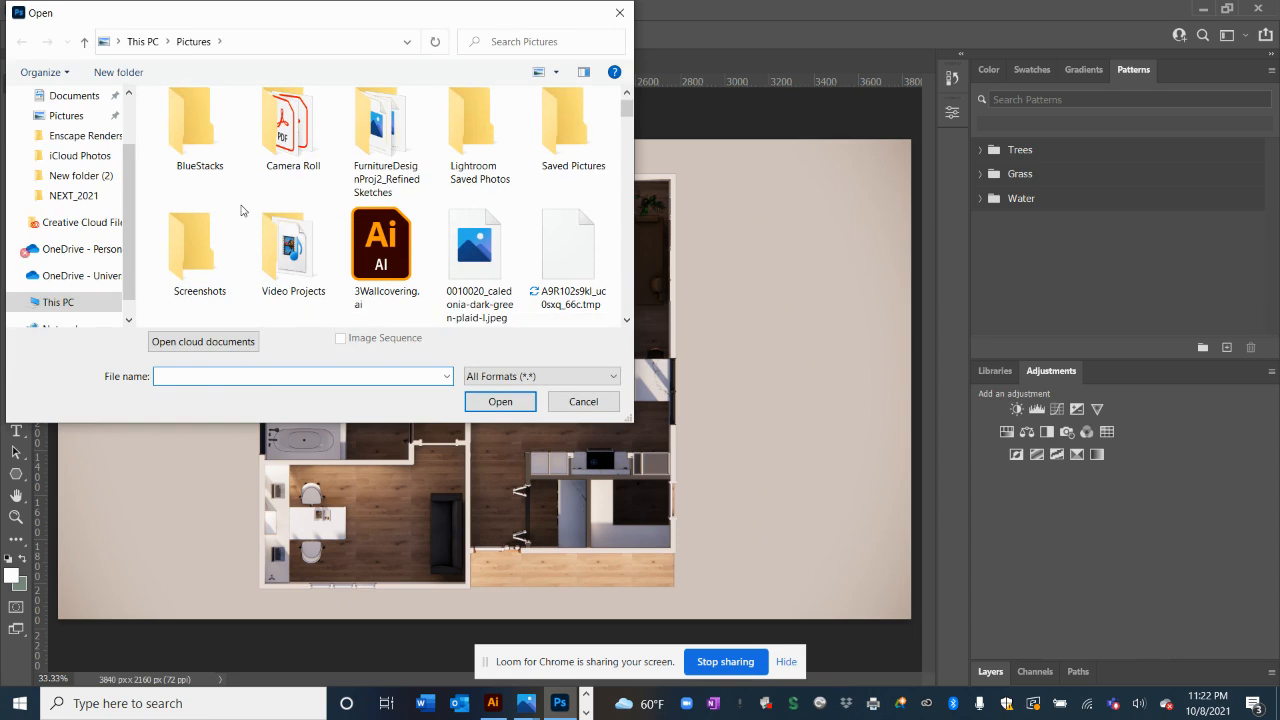
scroll(241, 210, up, 1)
scroll(240, 212, up, 1)
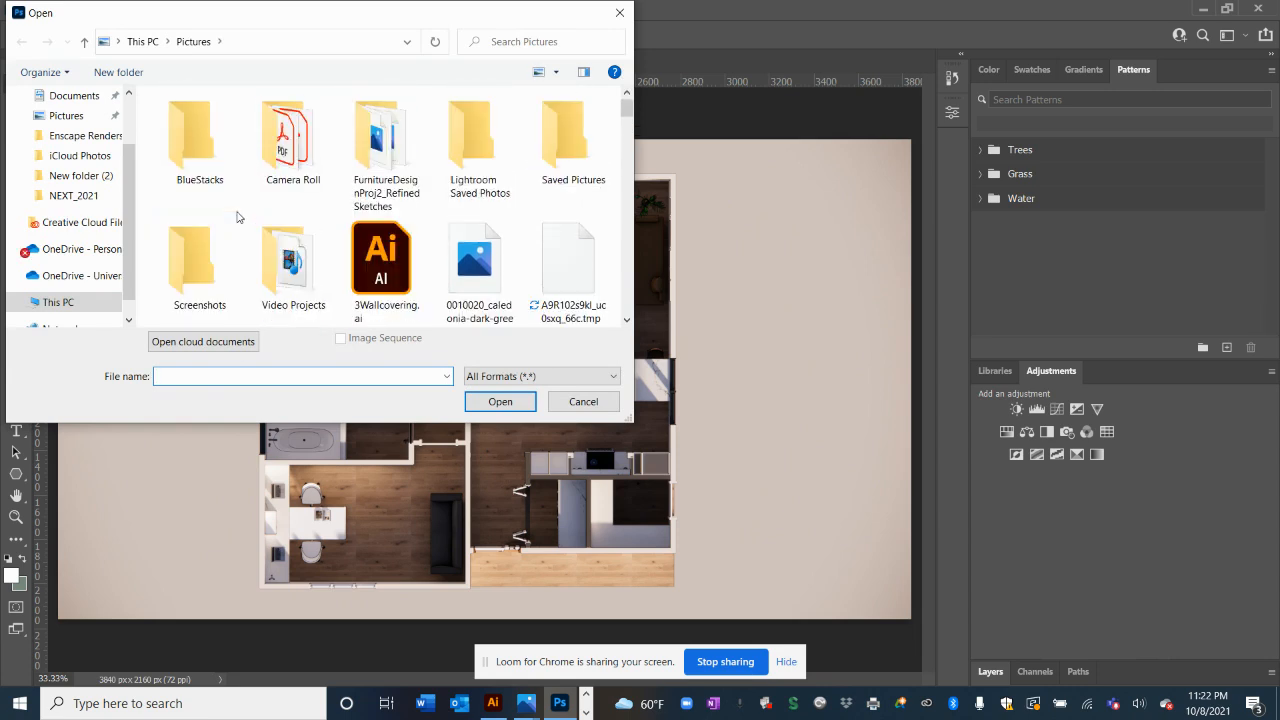
scroll(238, 216, down, 1)
scroll(83, 120, up, 2)
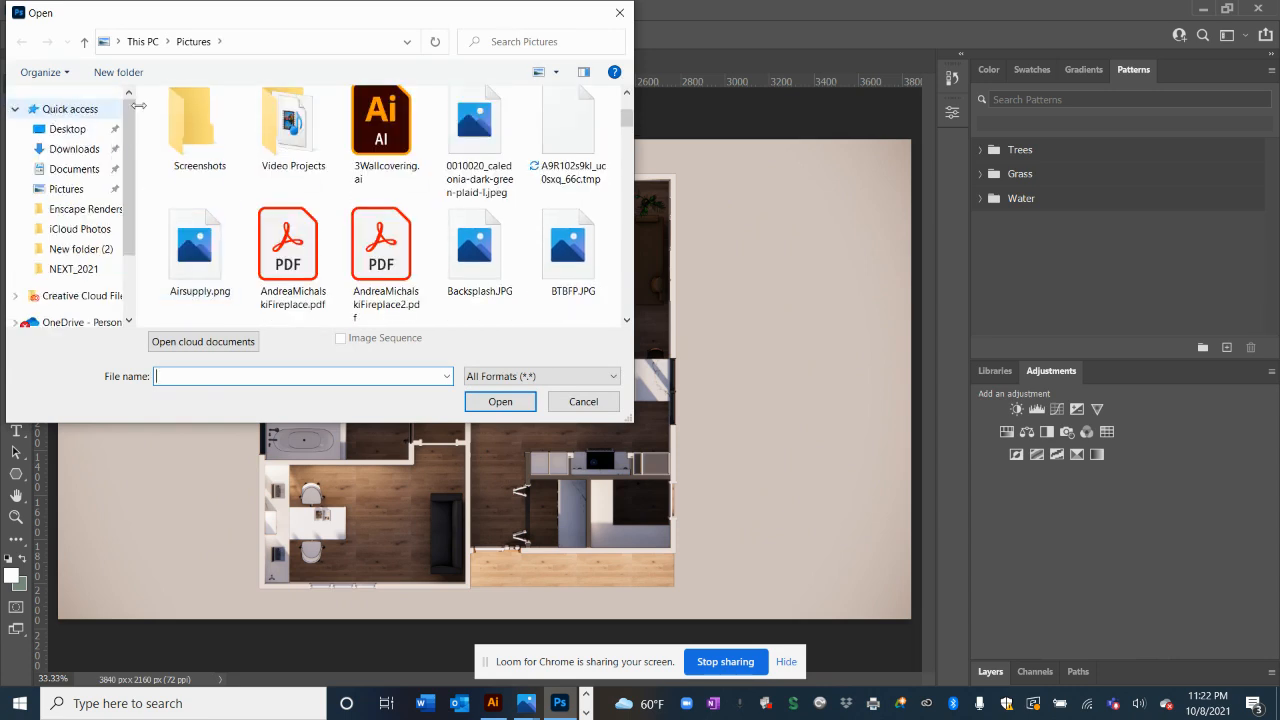
click(75, 110)
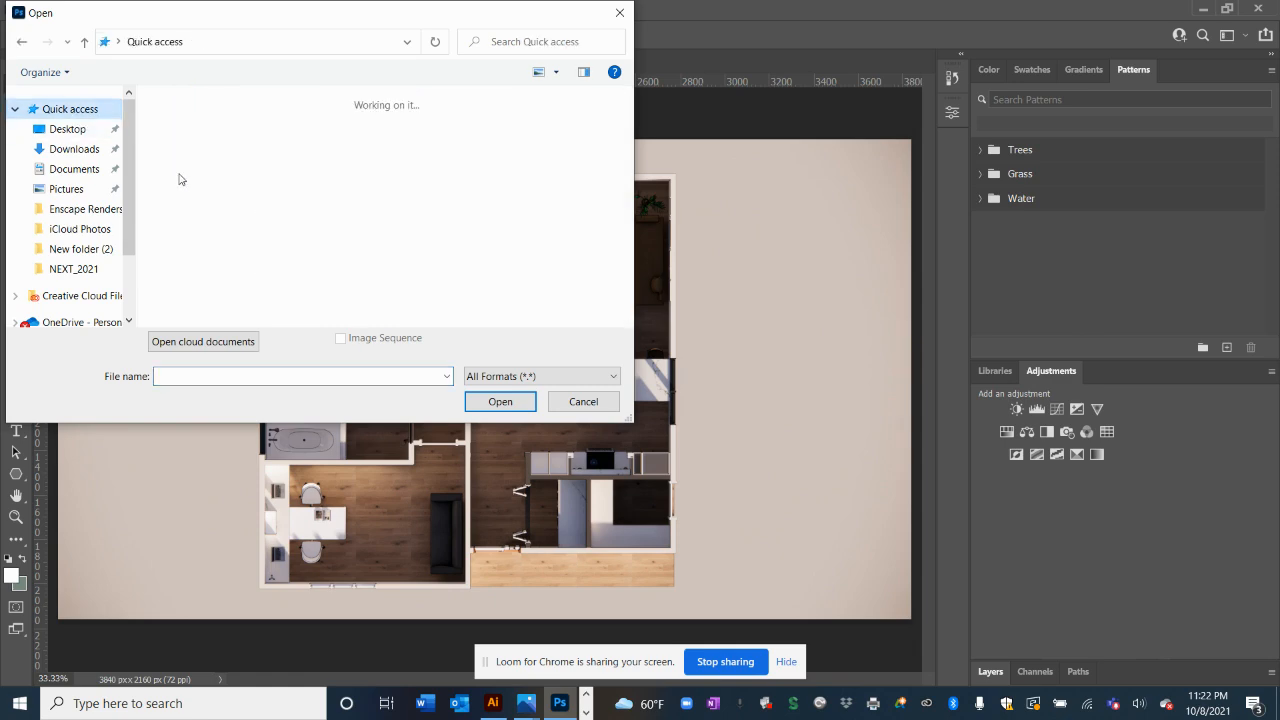
scroll(200, 200, down, 1)
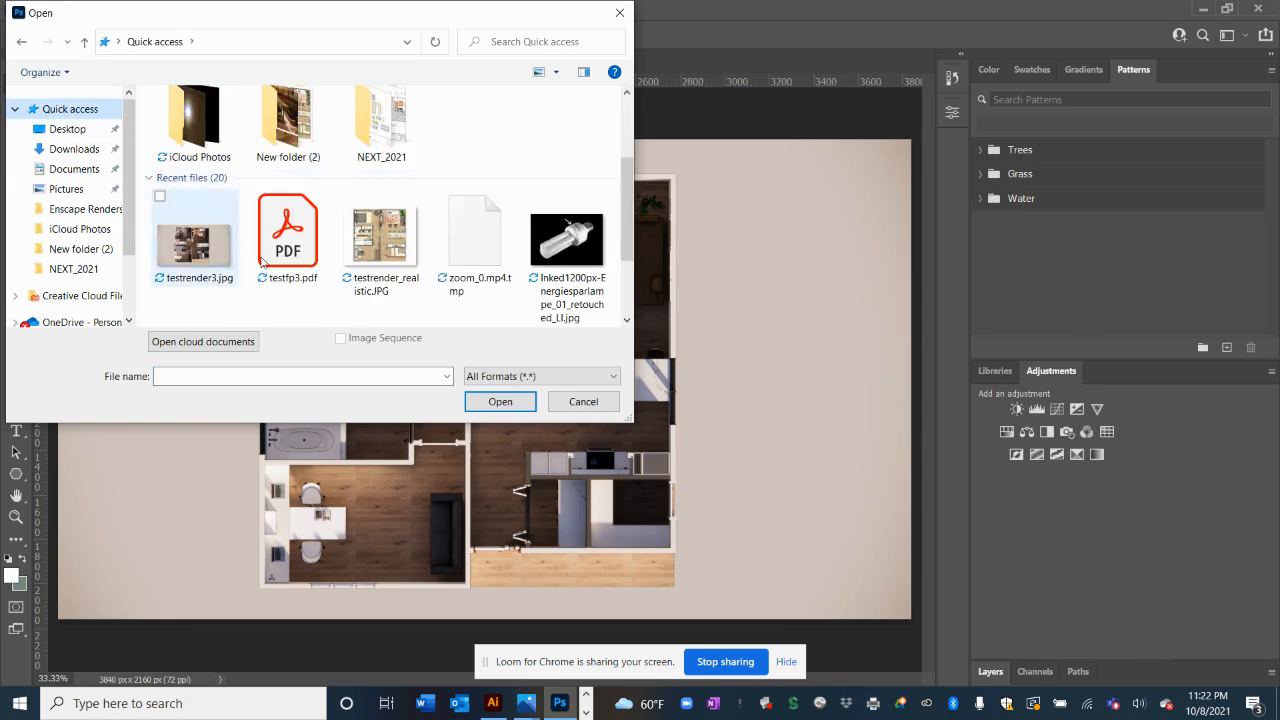
click(296, 248)
double_click(296, 248)
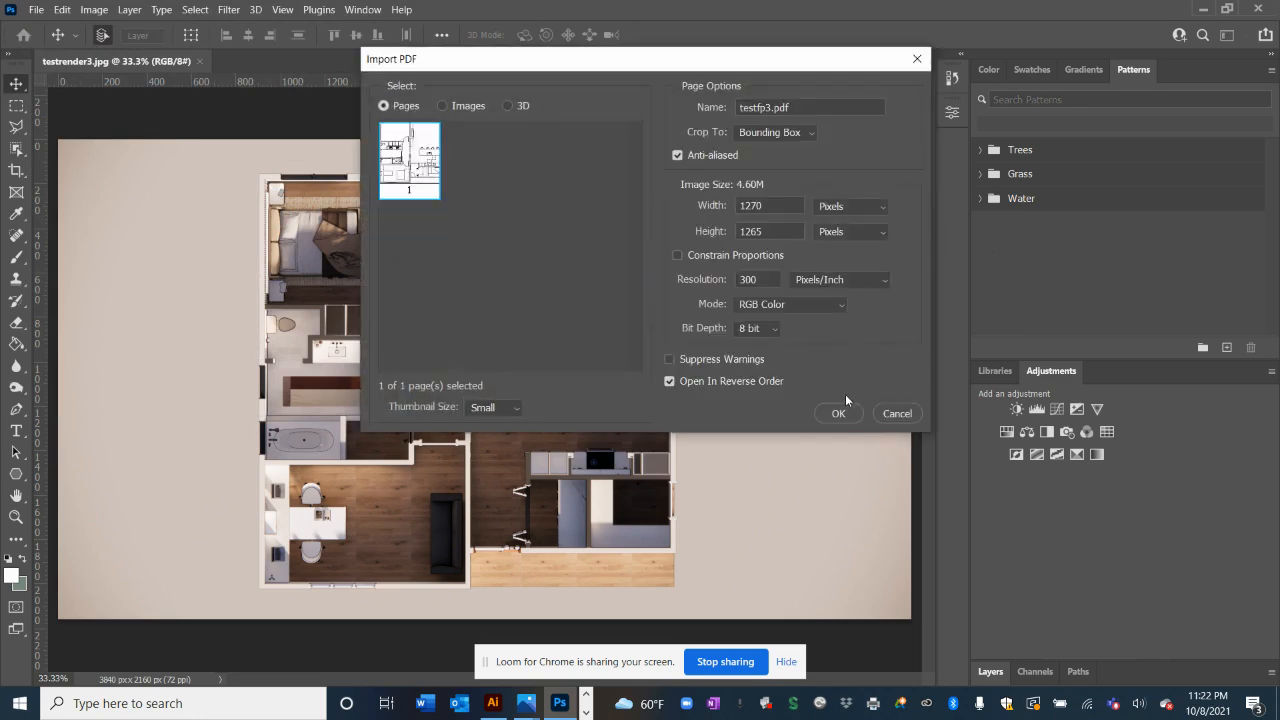
Import testfp3.pdf, copy its entire linework canvas, and switch back to testrender3.jpg
click(843, 413)
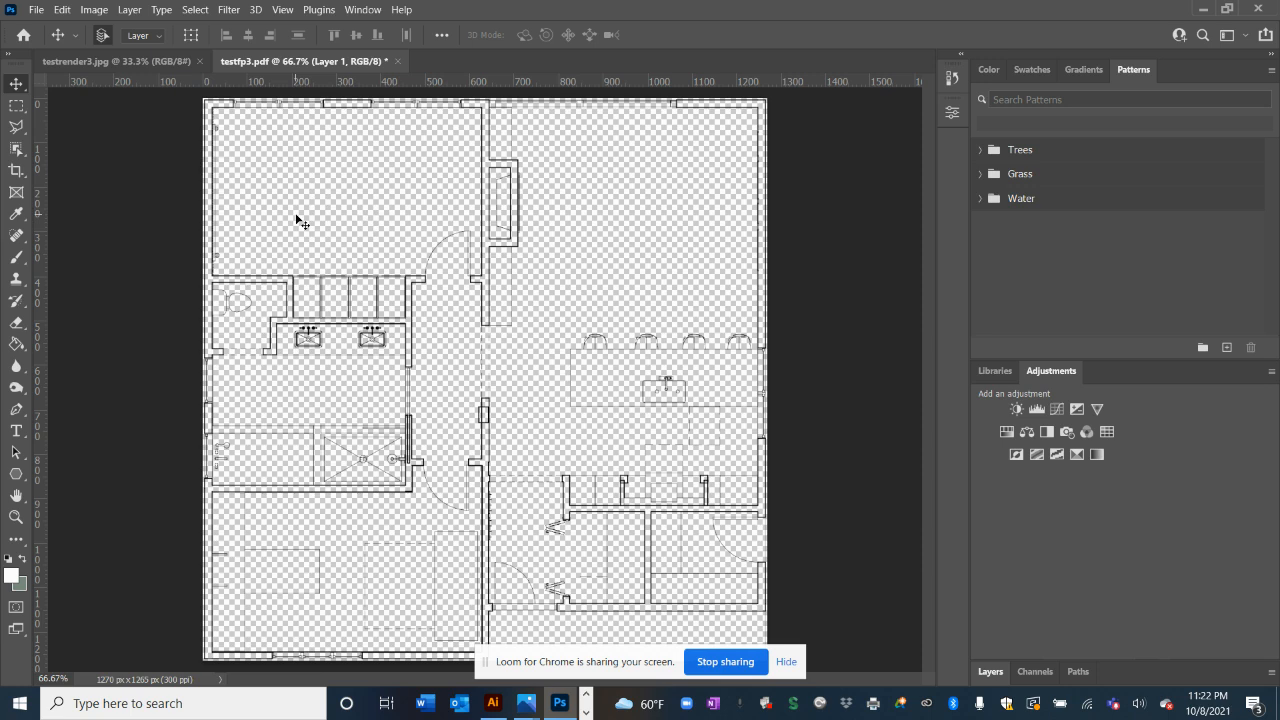
key(ctrl+a)
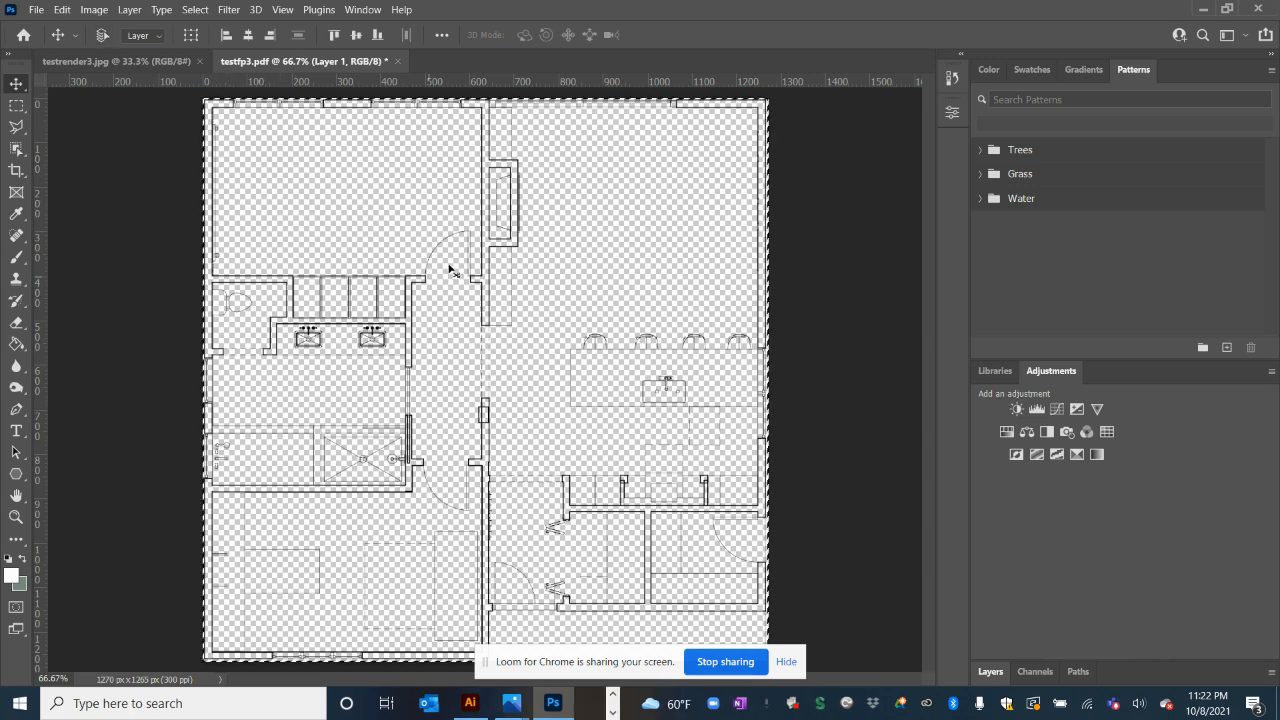
key(ctrl+c)
click(67, 66)
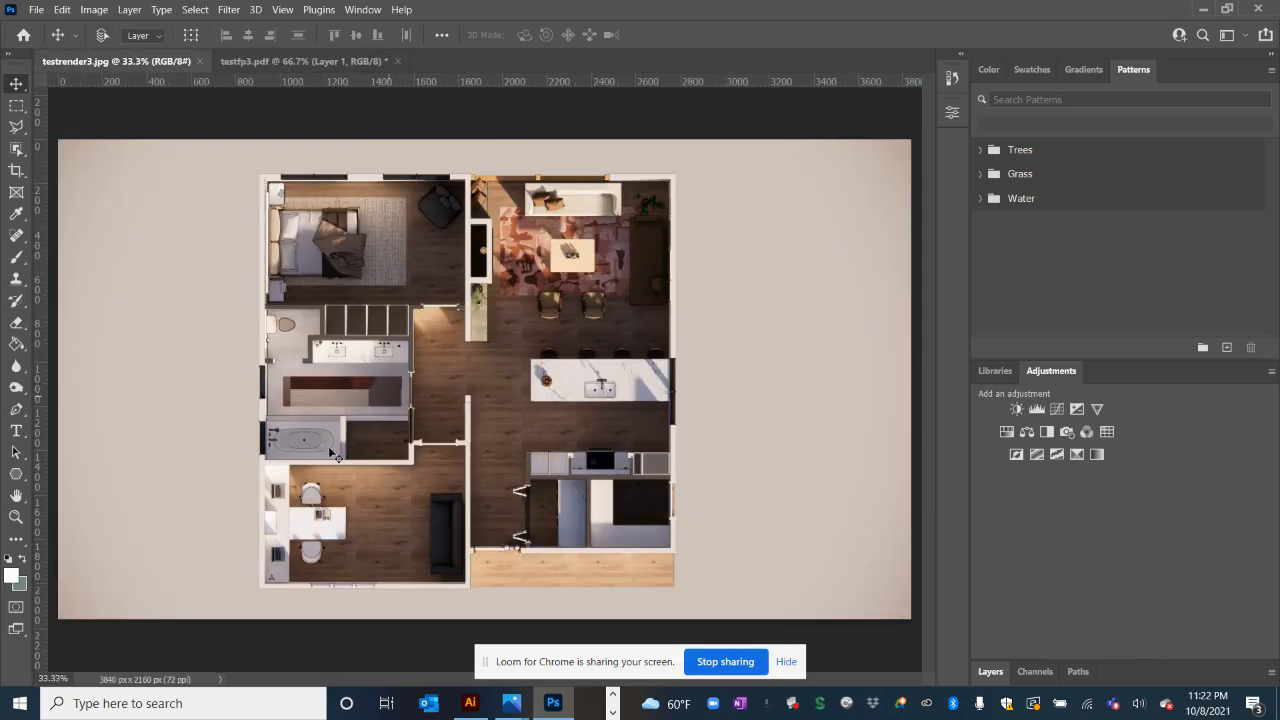
Paste the linework onto testrender3.jpg as a new layer and start Free Transform
key(ctrl+v)
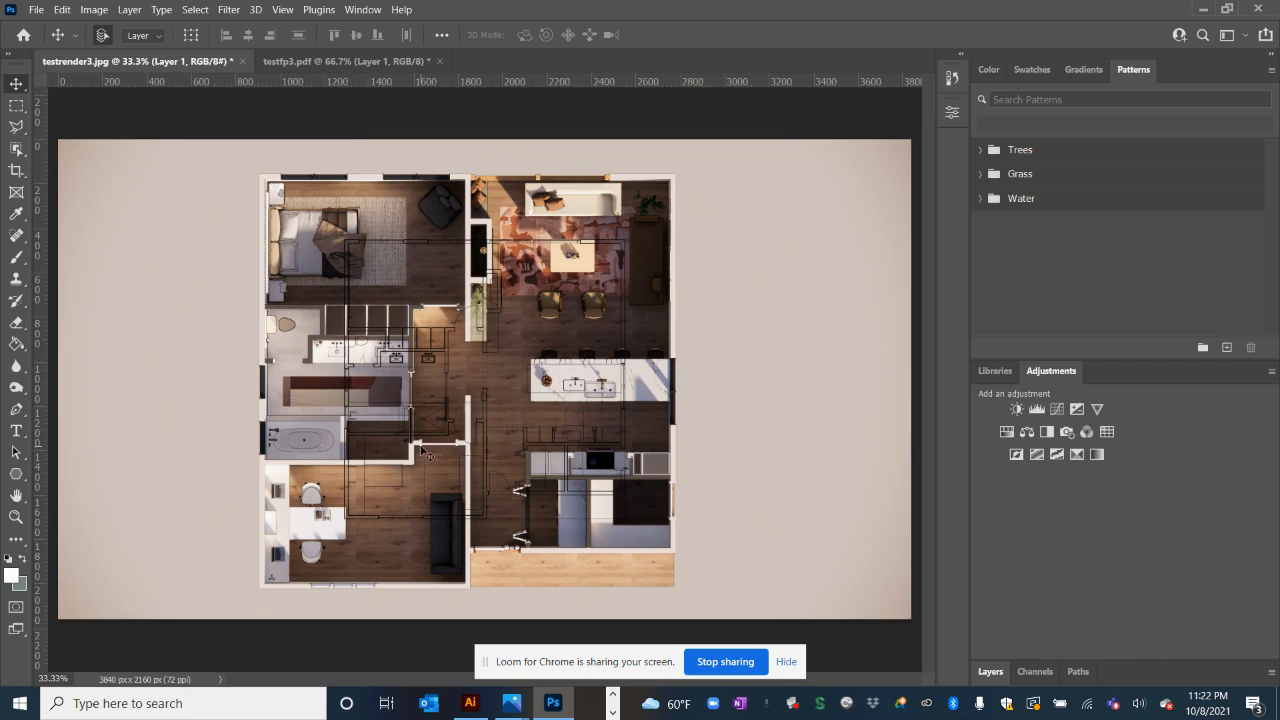
drag(422, 453, 422, 453)
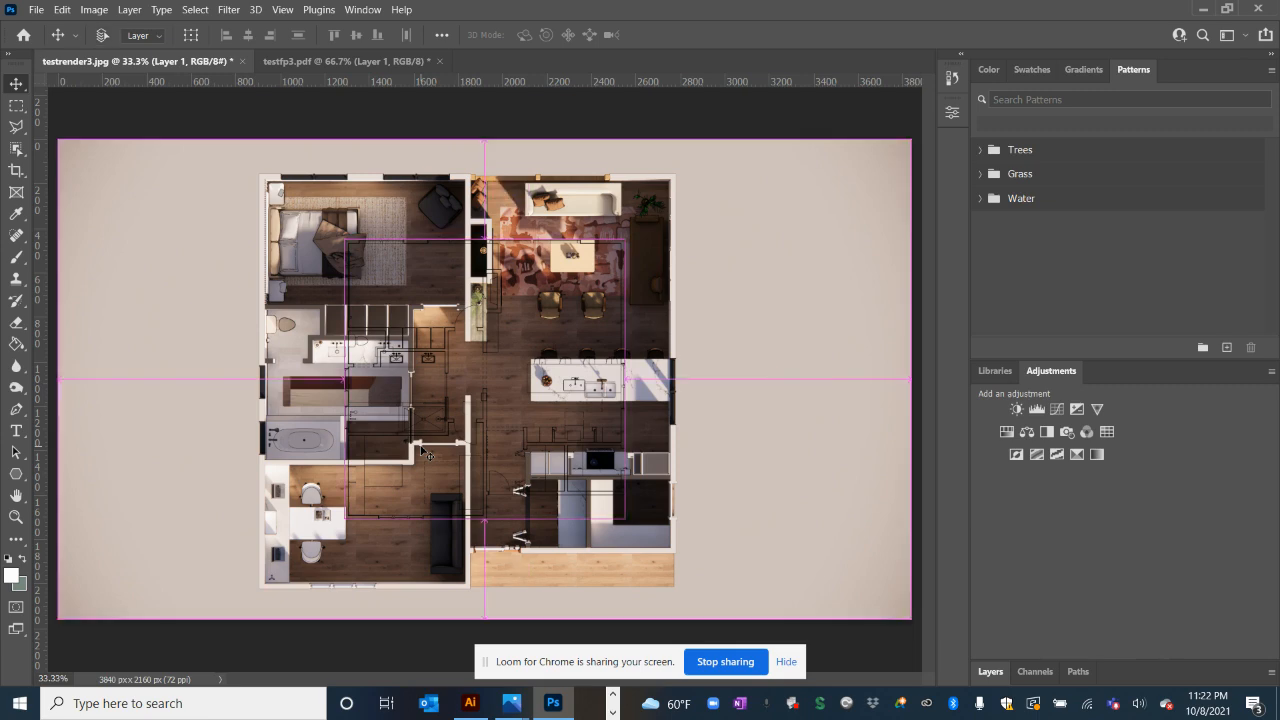
key(ctrl+t)
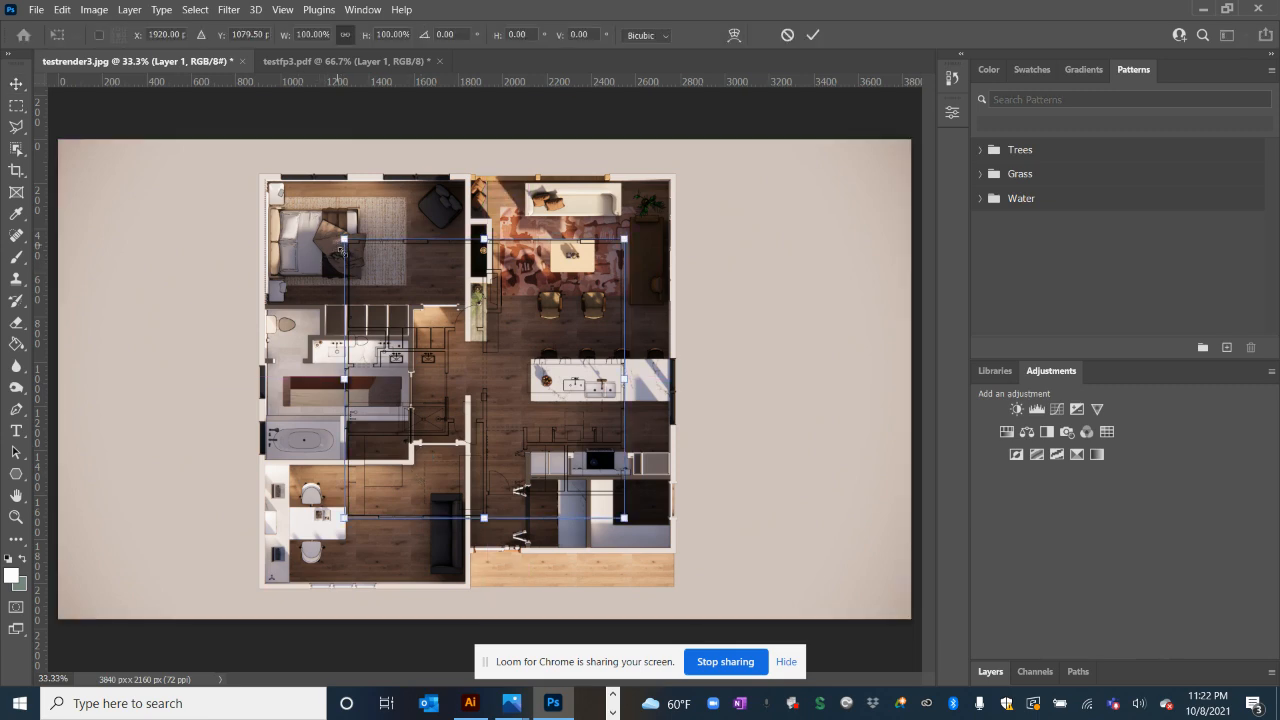
Enlarge the linework overlay to about 123% and nudge it left and up onto the walls
key(ctrl+plus)
key(ctrl+plus)
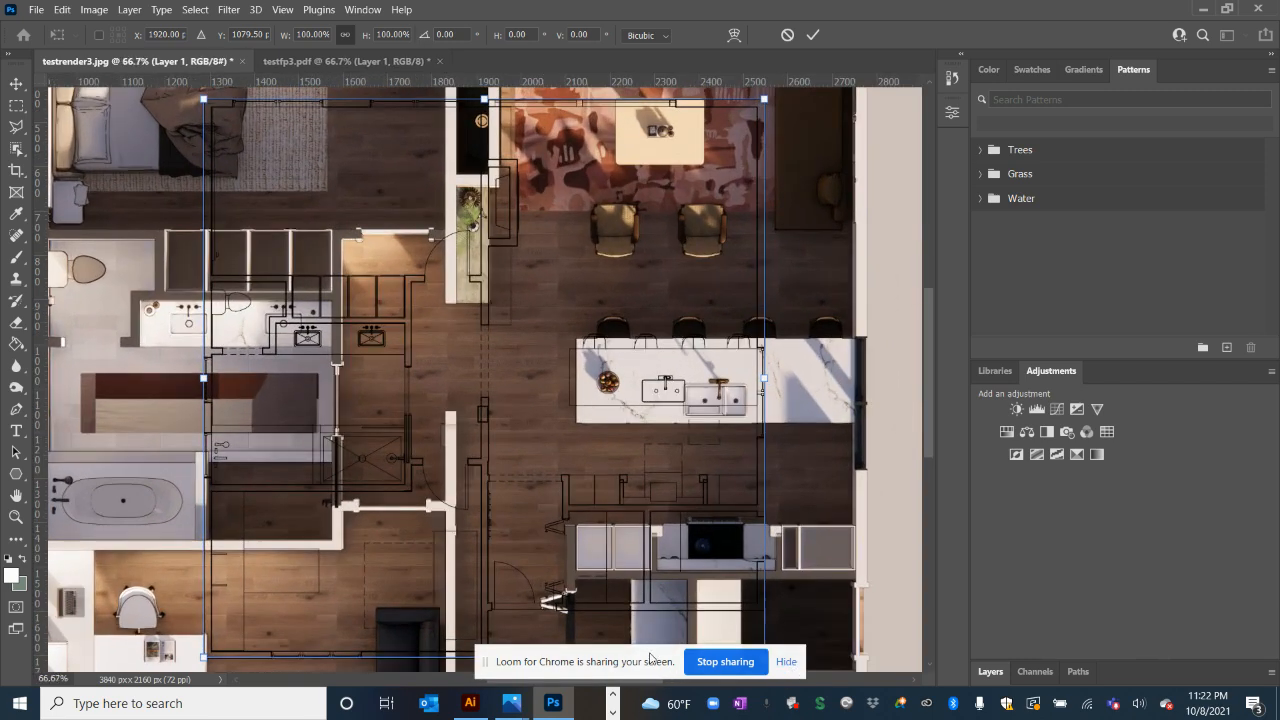
drag(650, 654, 998, 665)
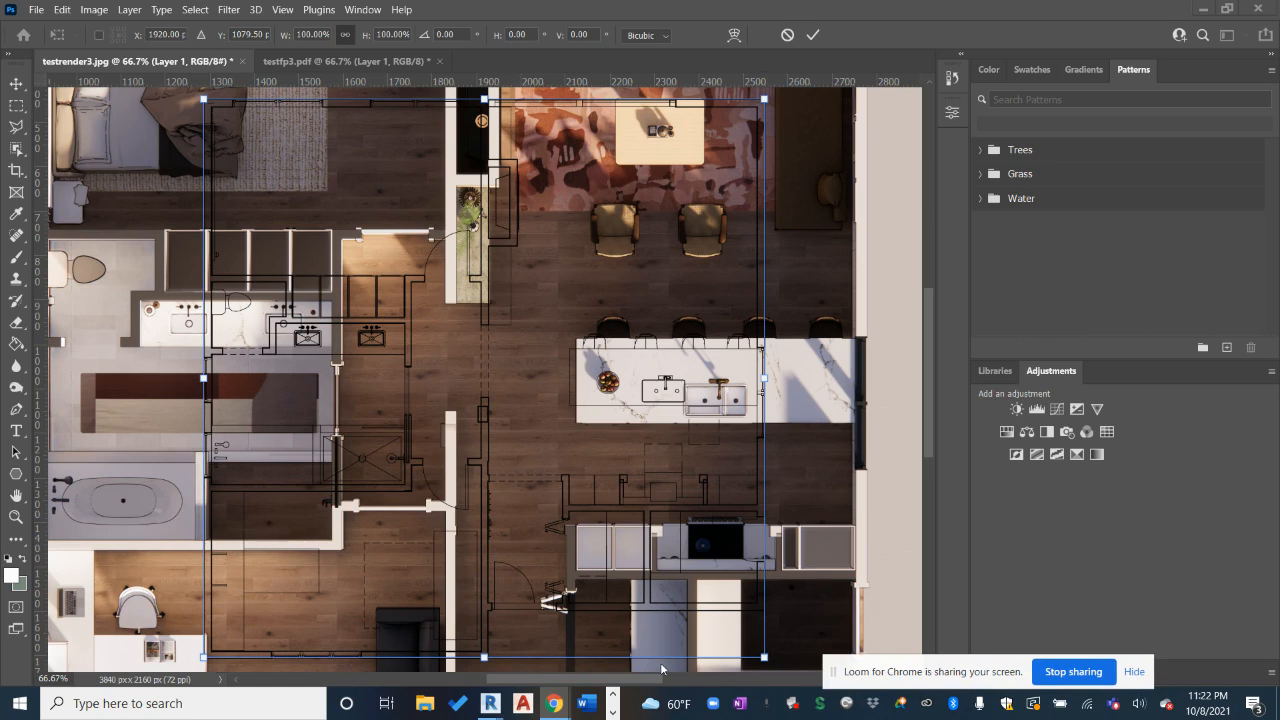
drag(648, 681, 534, 682)
scroll(399, 246, up, 1)
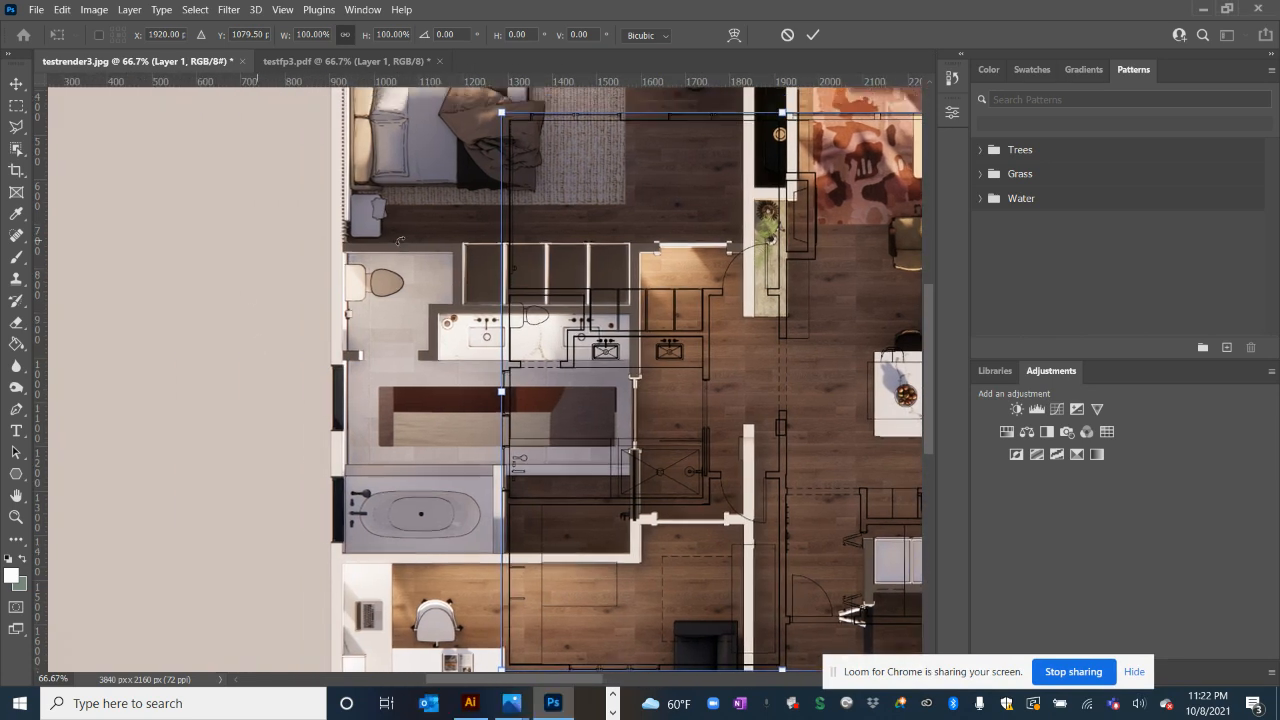
scroll(399, 246, up, 4)
drag(501, 299, 322, 222)
scroll(314, 186, up, 1)
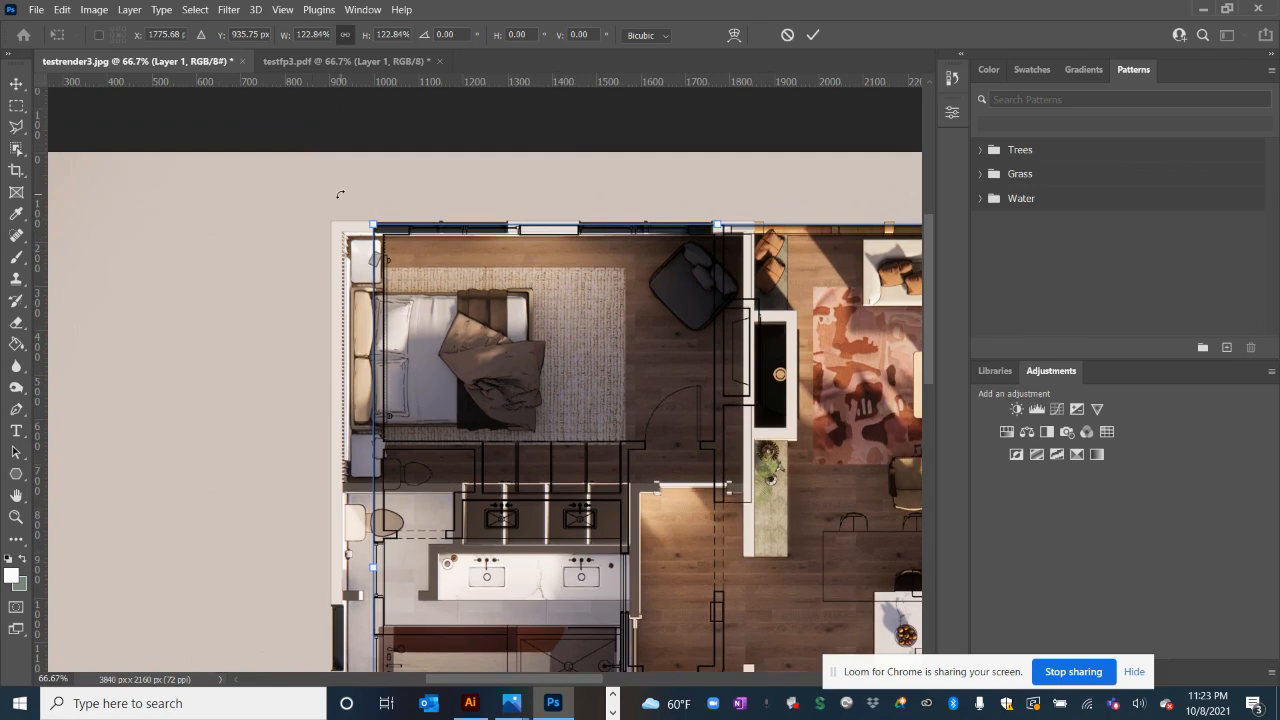
key(ctrl+plus)
scroll(324, 258, up, 6)
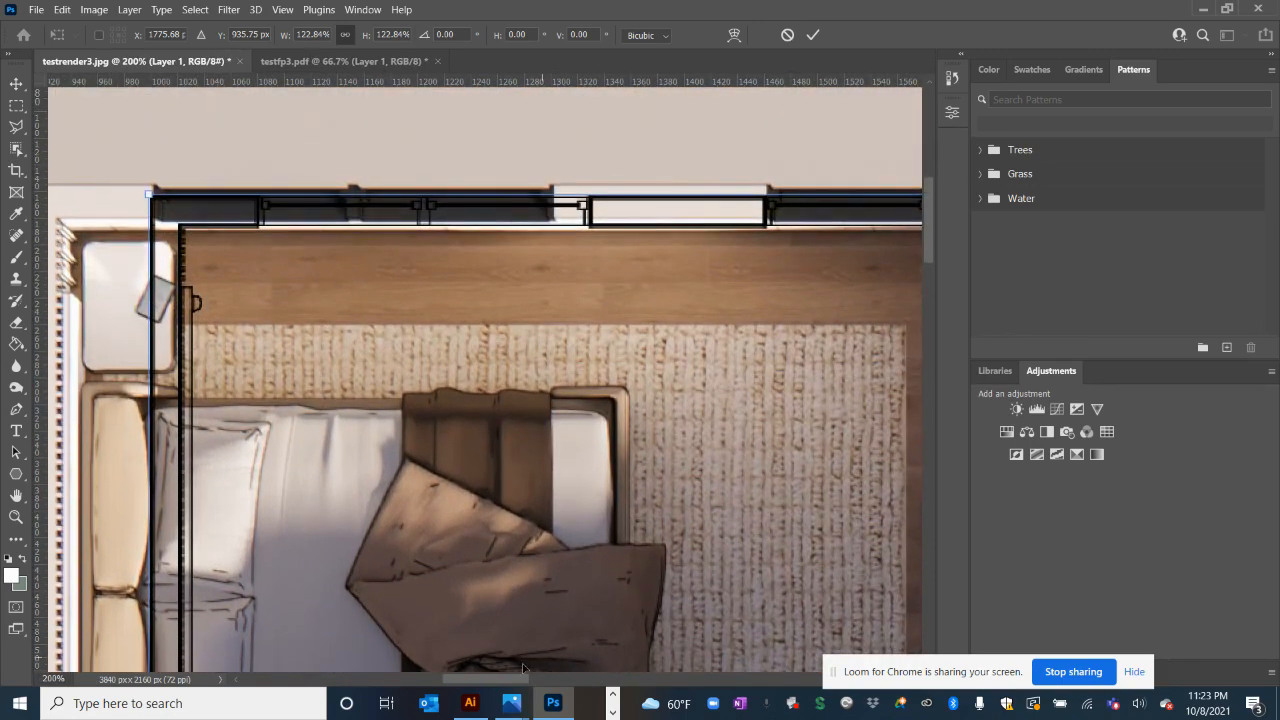
drag(517, 680, 480, 680)
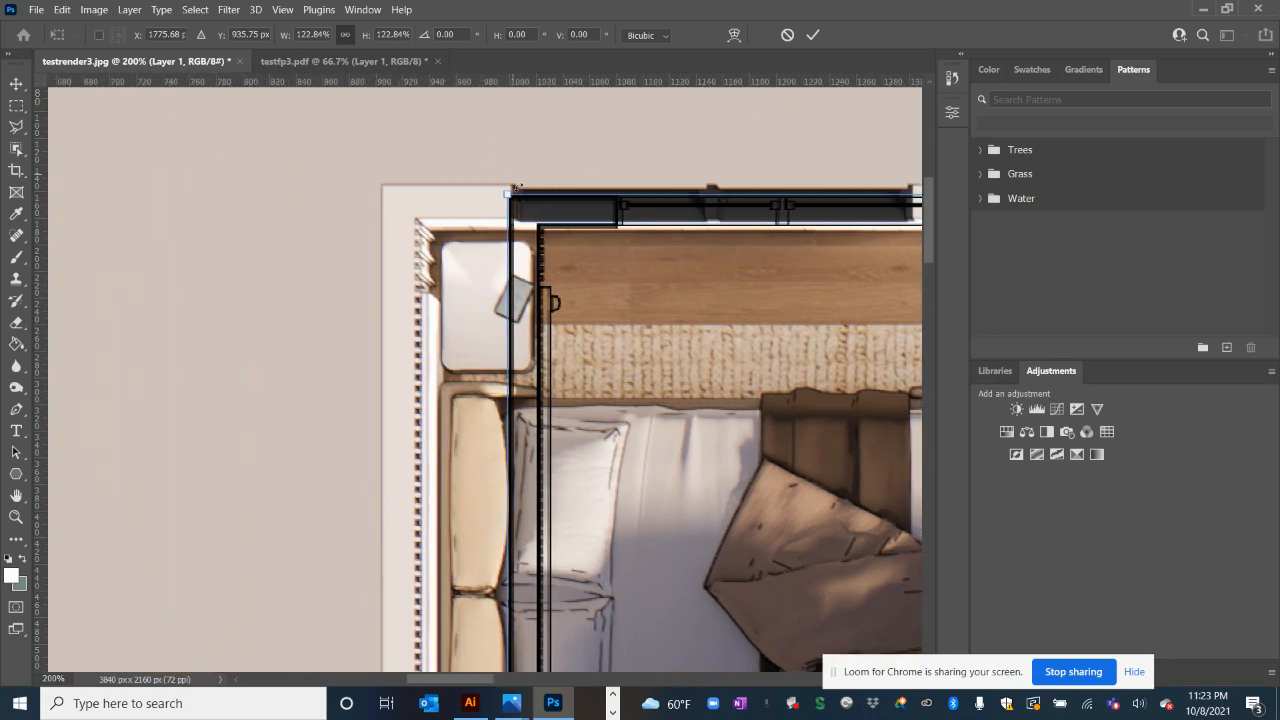
drag(512, 205, 381, 197)
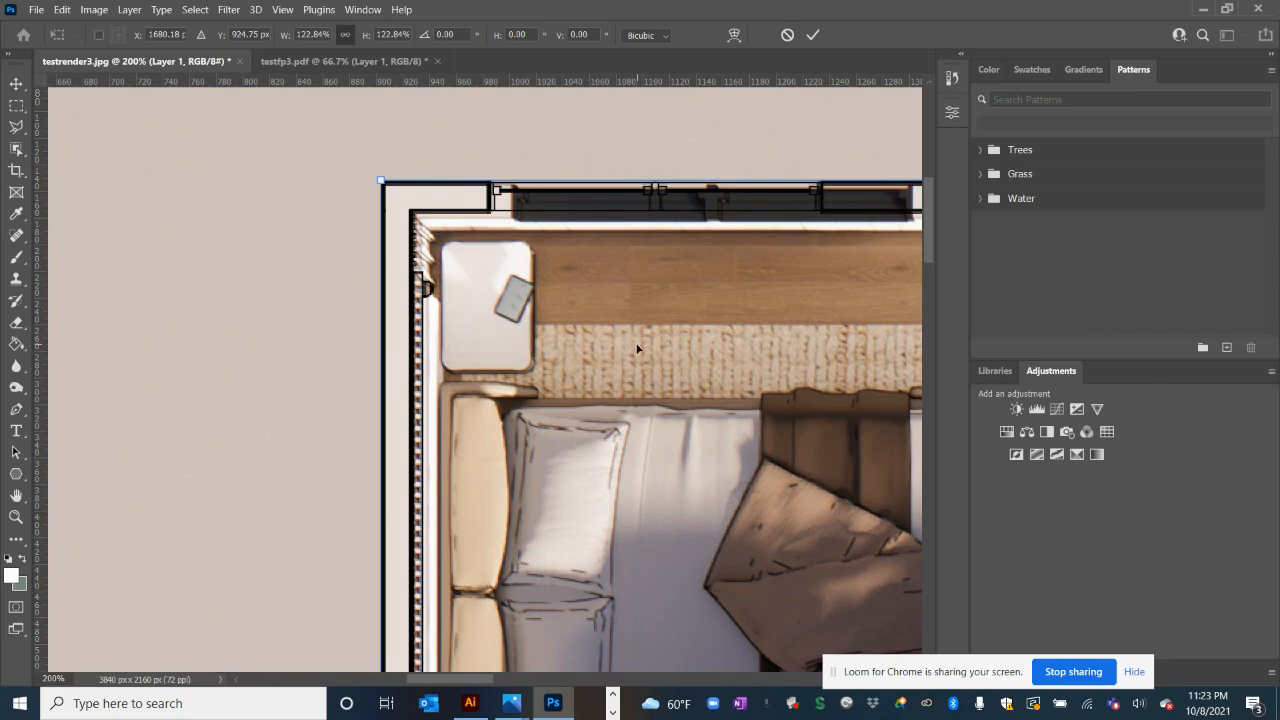
Scale the linework to about 148.74% to match the render and commit the transform
key(ctrl+minus)
key(ctrl+minus)
key(ctrl+minus)
key(ctrl+minus)
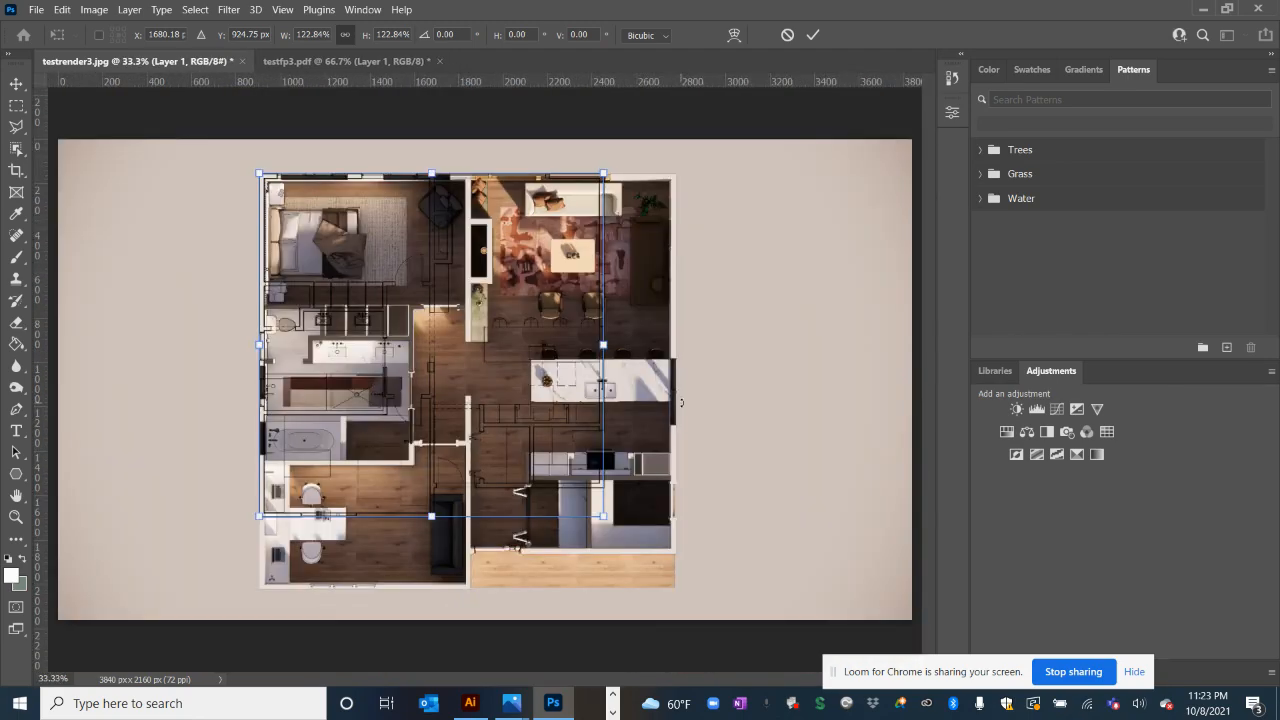
key(ctrl+plus)
key(ctrl+plus)
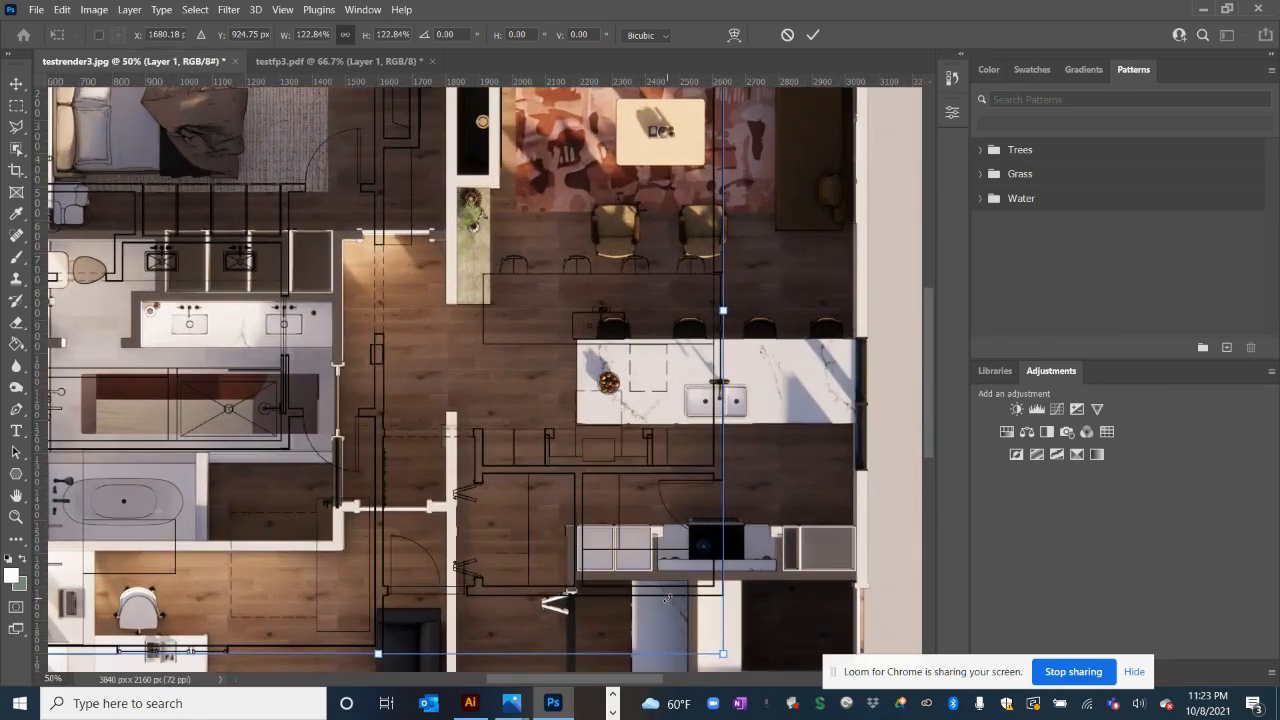
scroll(666, 596, down, 3)
scroll(741, 466, down, 1)
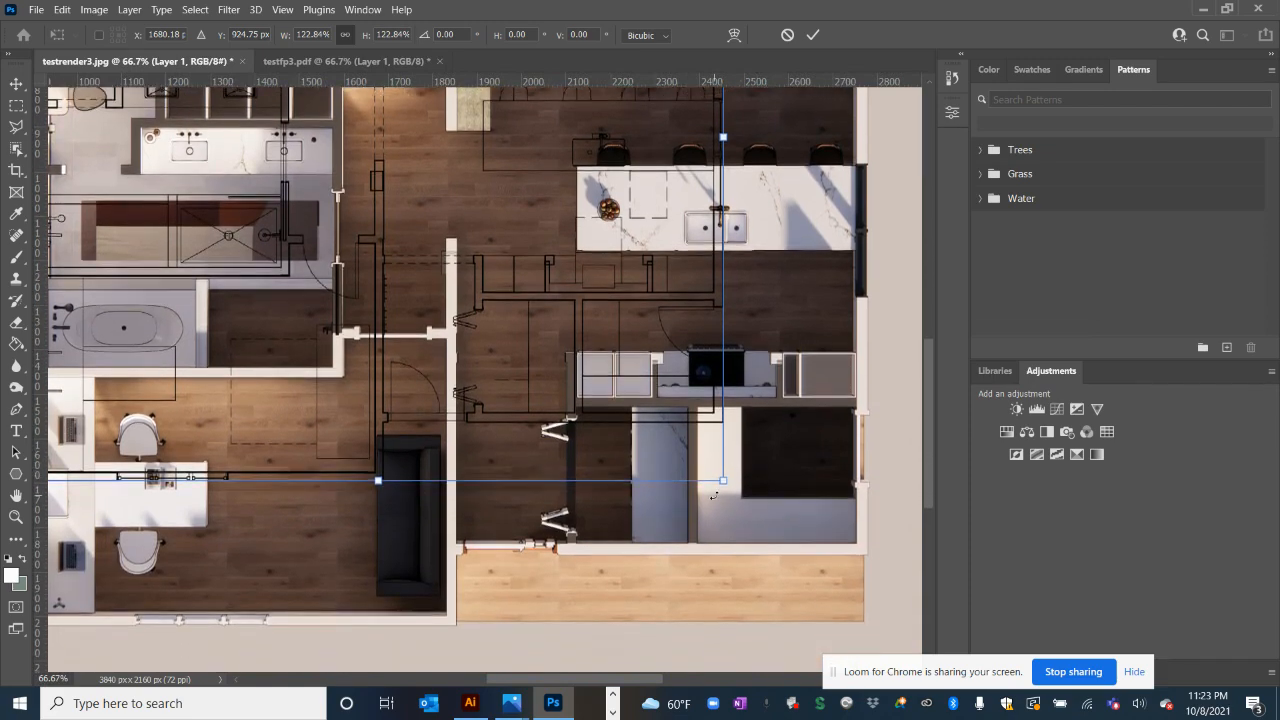
drag(726, 481, 872, 625)
scroll(500, 360, up, 5)
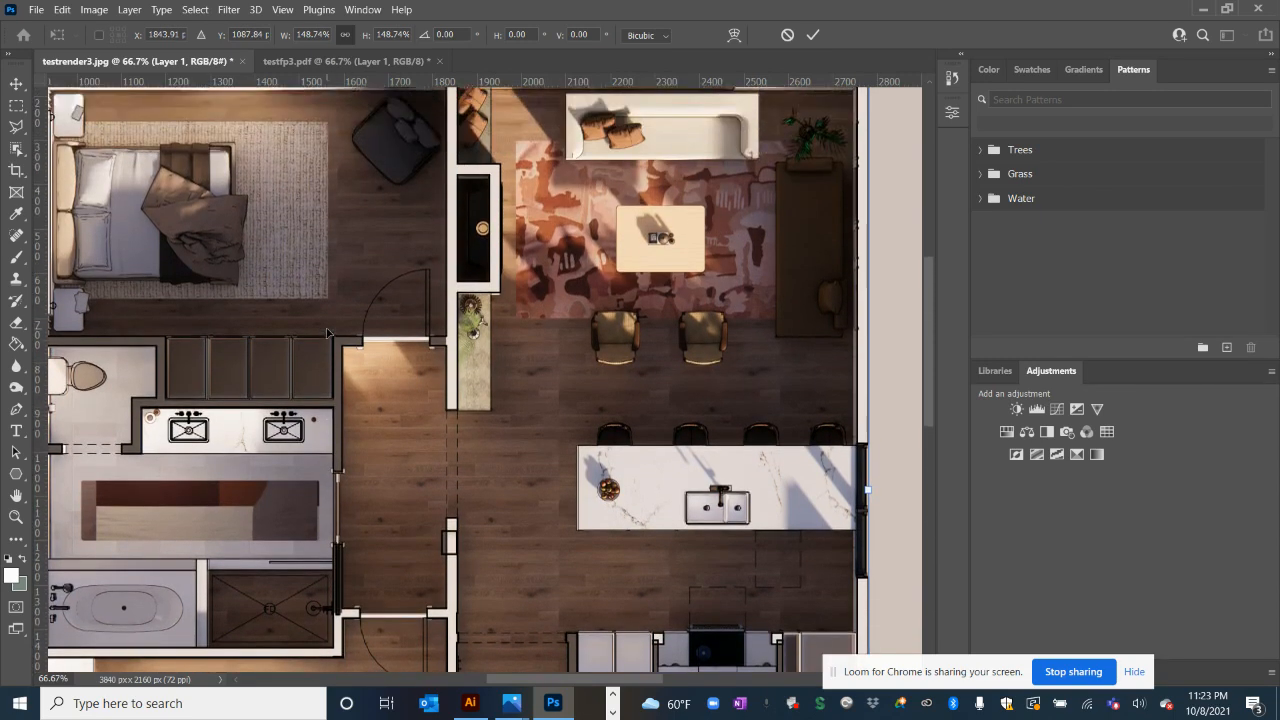
scroll(327, 333, up, 2)
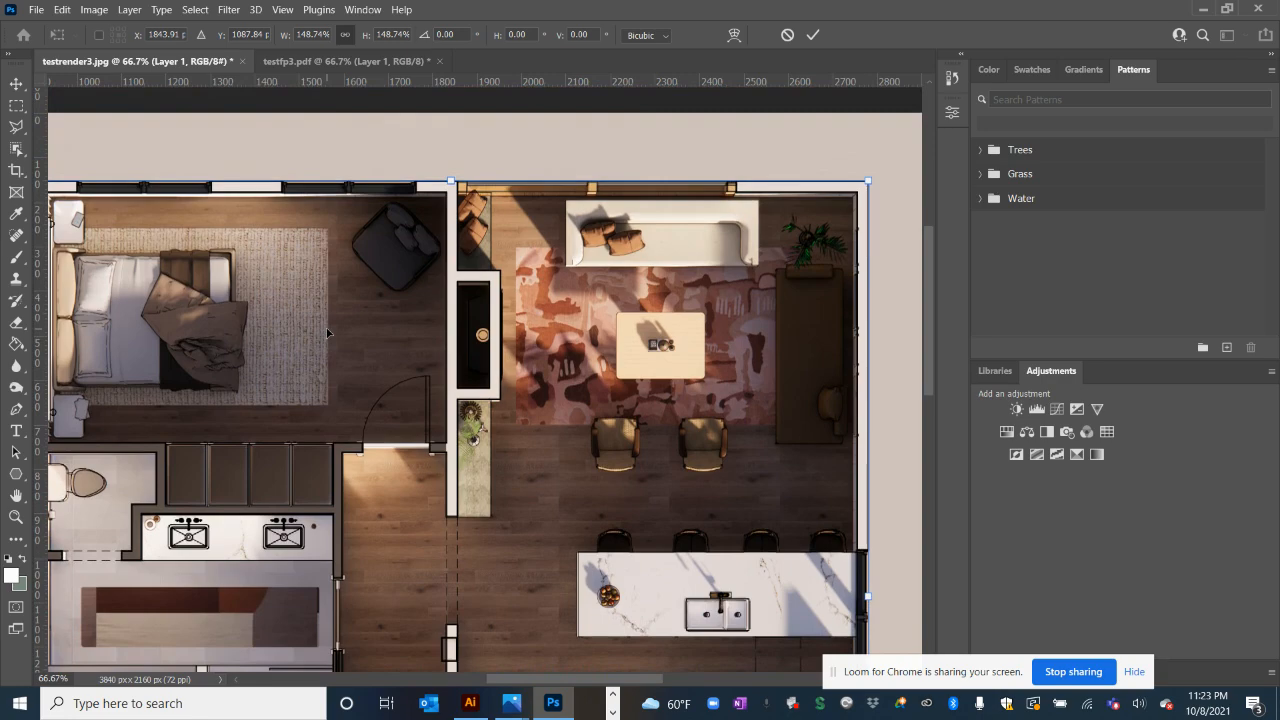
scroll(327, 333, down, 6)
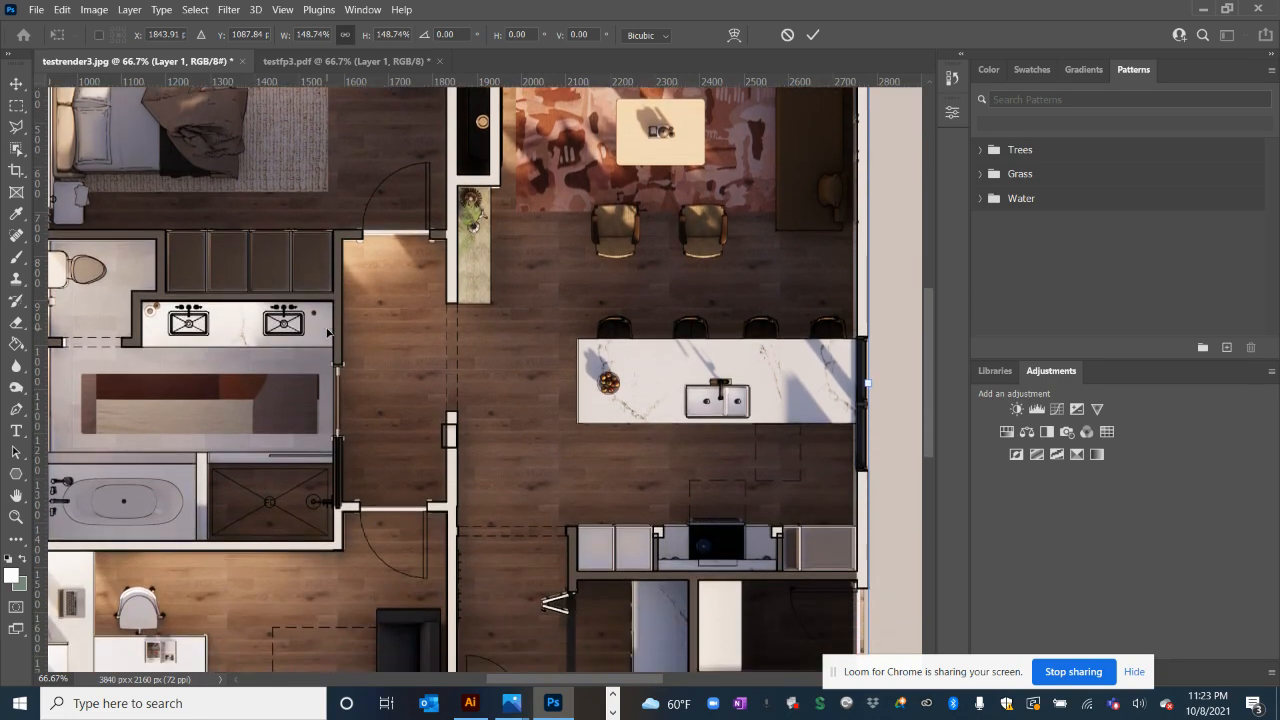
scroll(327, 333, down, 1)
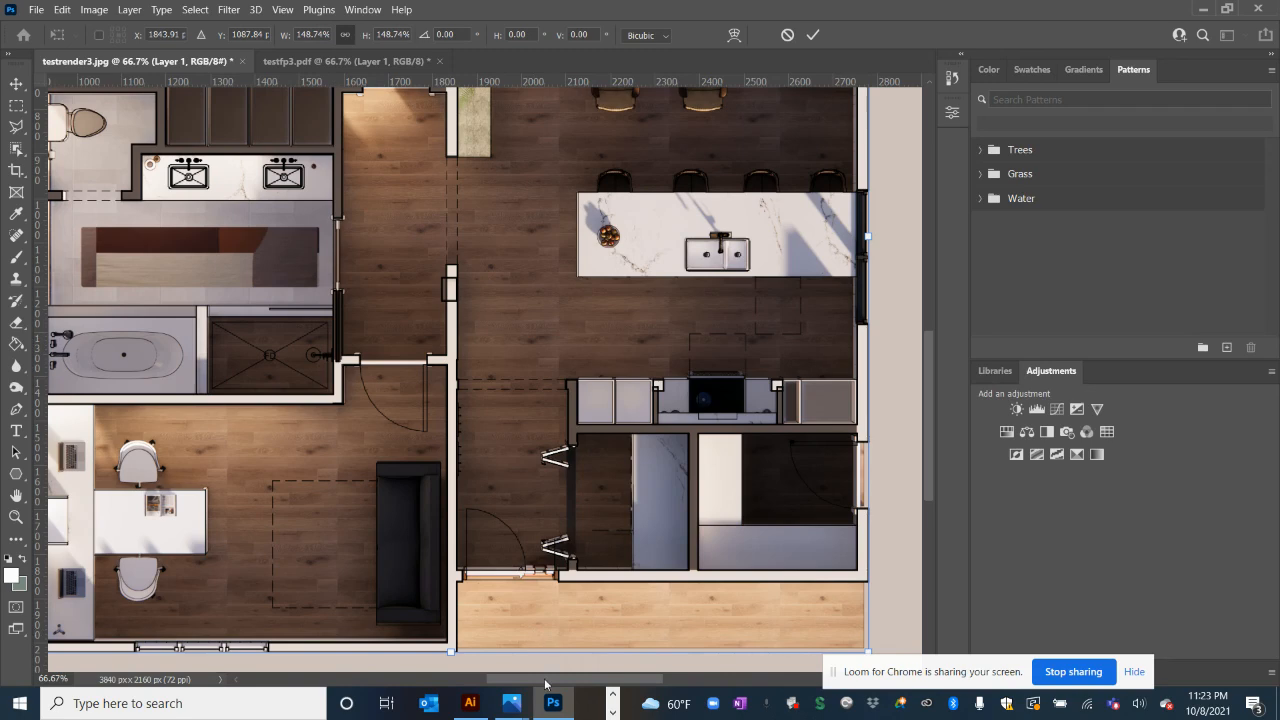
drag(543, 682, 489, 671)
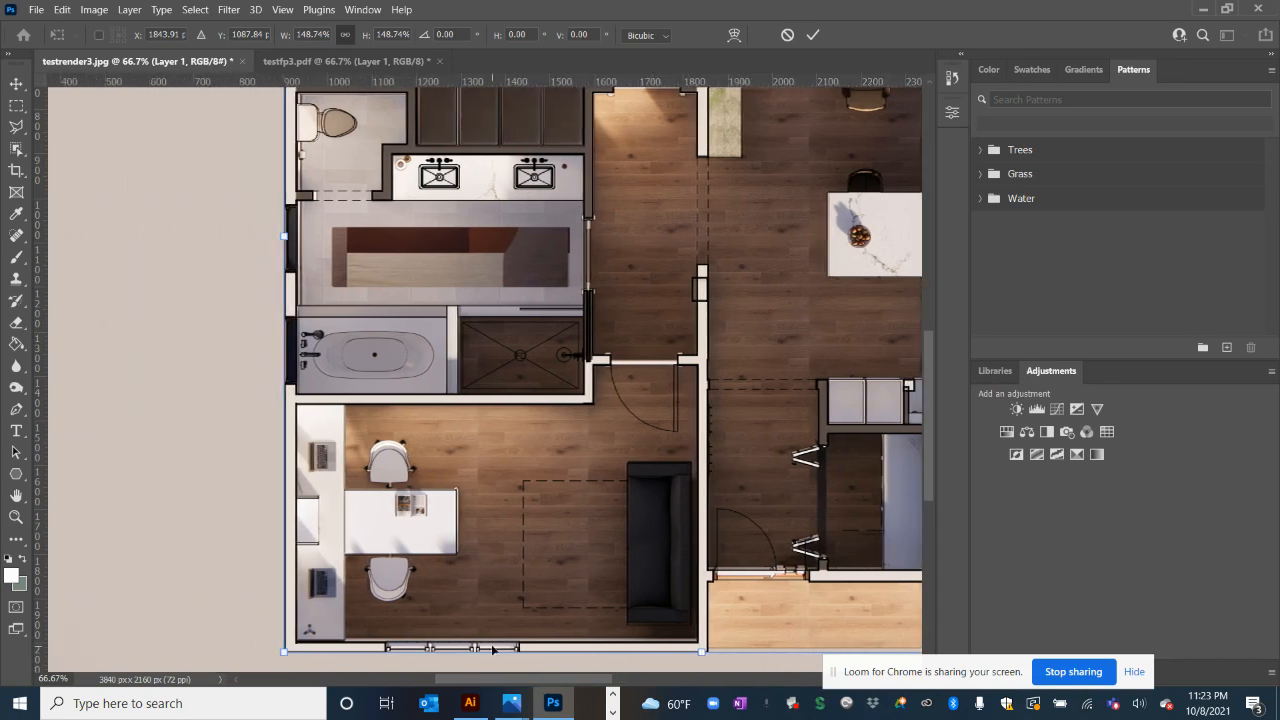
scroll(385, 187, up, 3)
scroll(385, 187, up, 8)
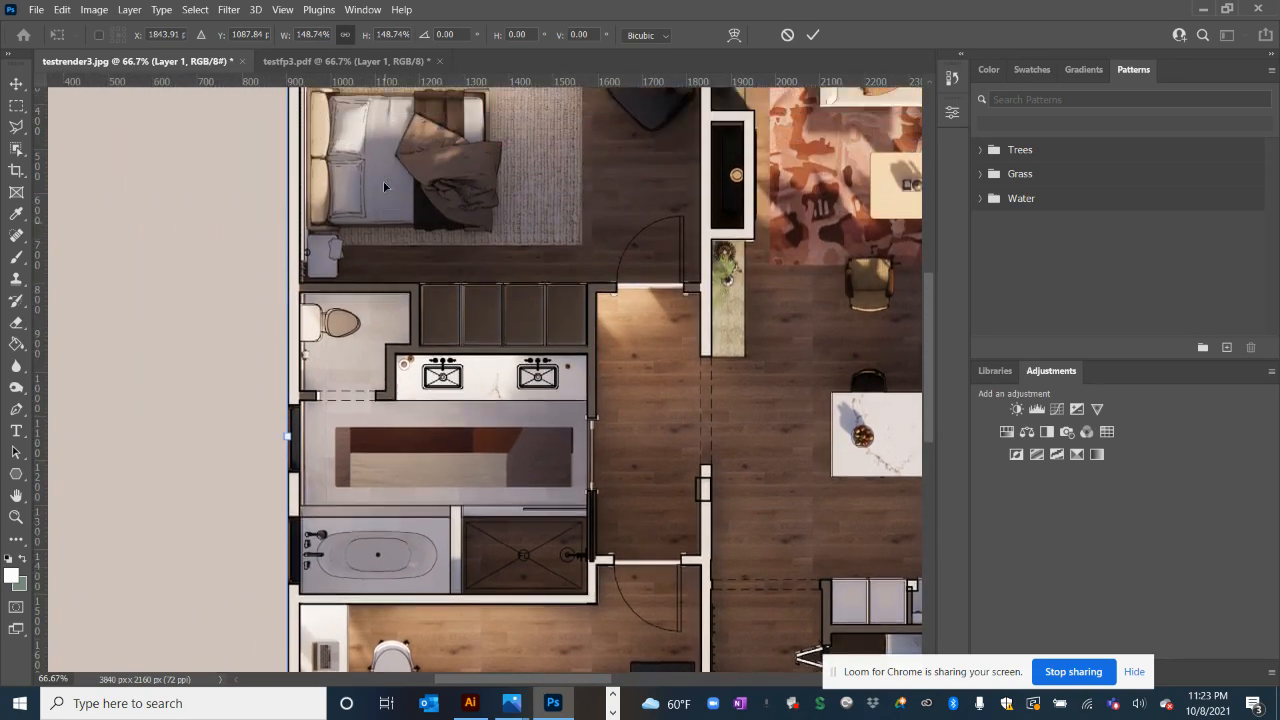
key(Return)
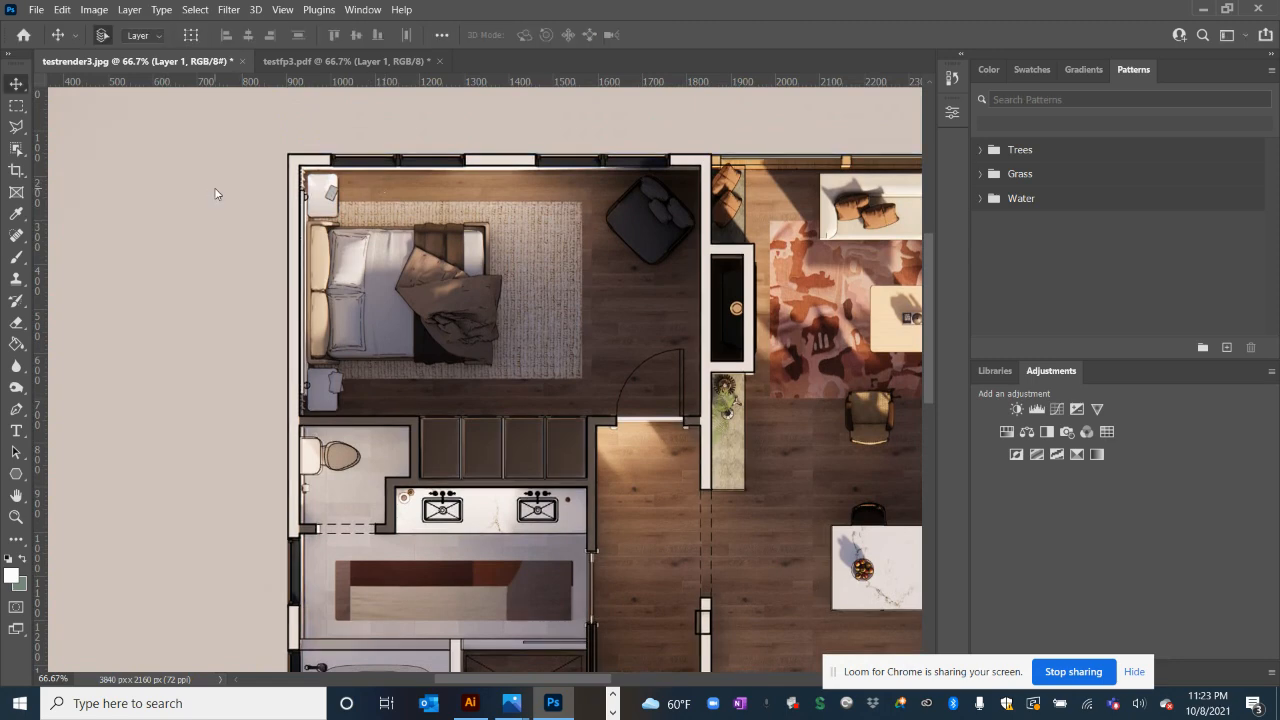
Check the linework's alignment across the plan, then expand the Layers panel showing Layer 1
scroll(215, 193, down, 6)
scroll(215, 193, down, 6)
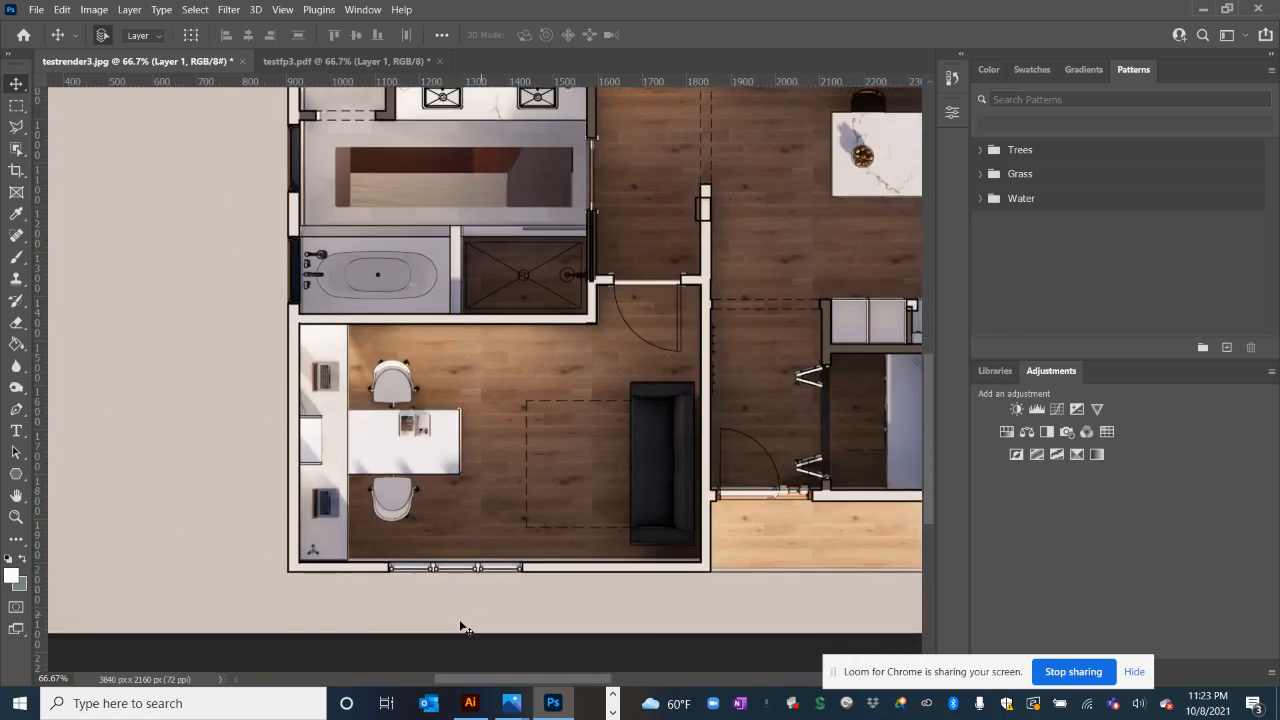
drag(489, 684, 551, 672)
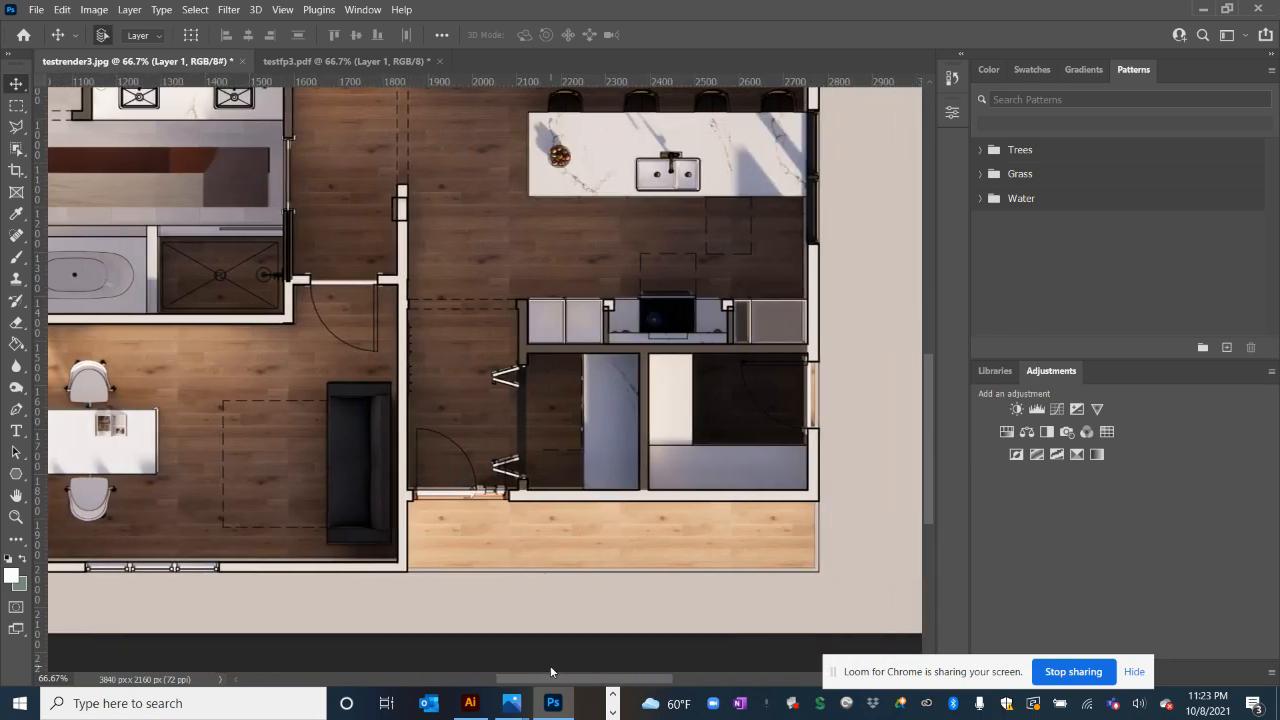
scroll(574, 372, up, 8)
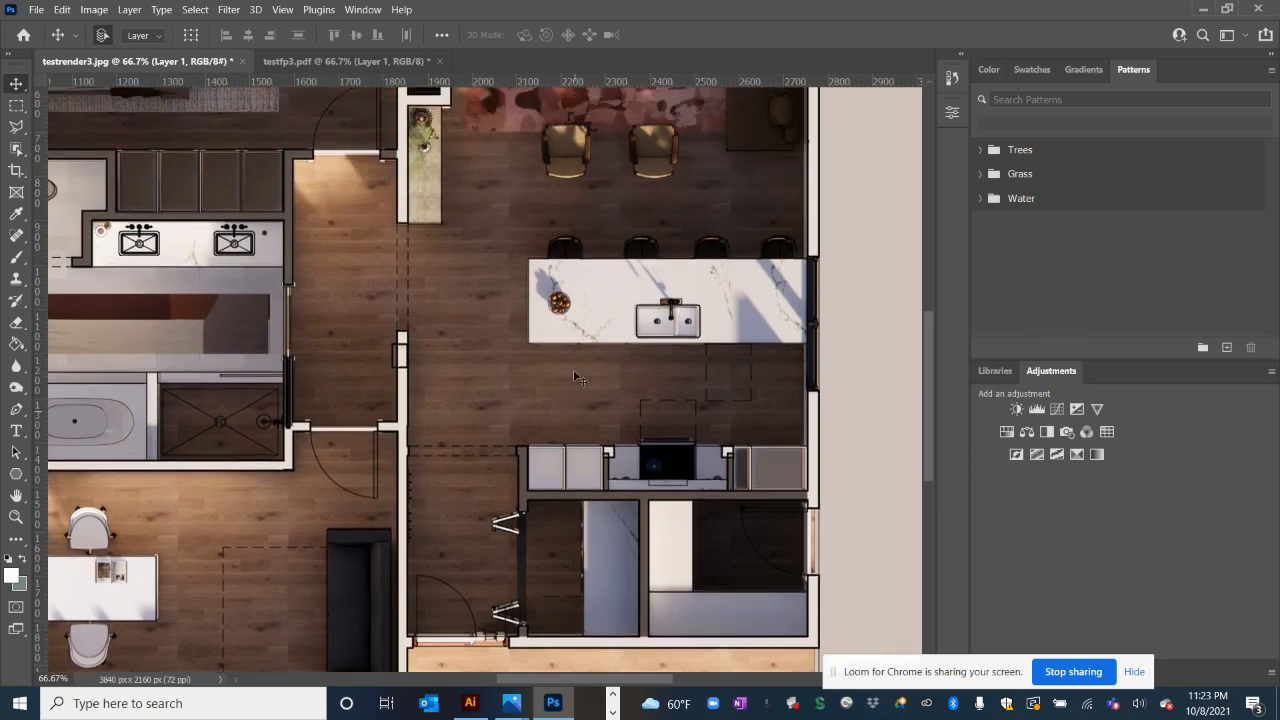
scroll(575, 375, up, 6)
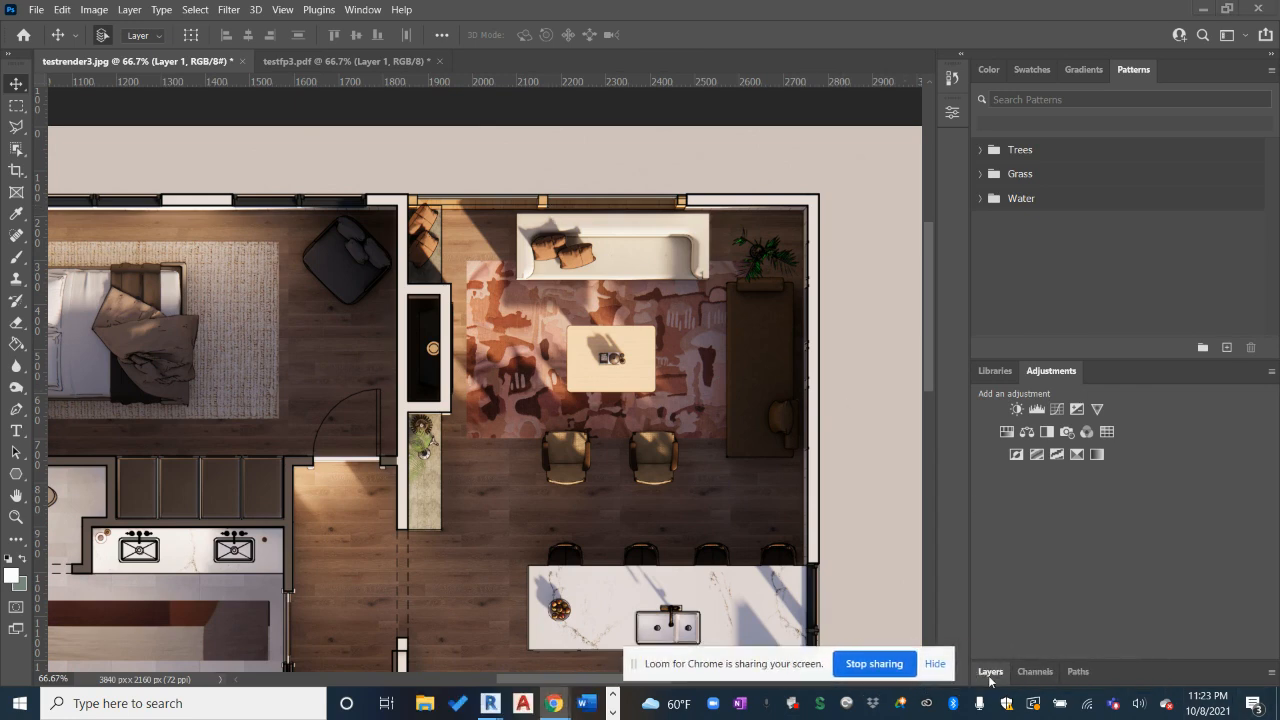
click(990, 672)
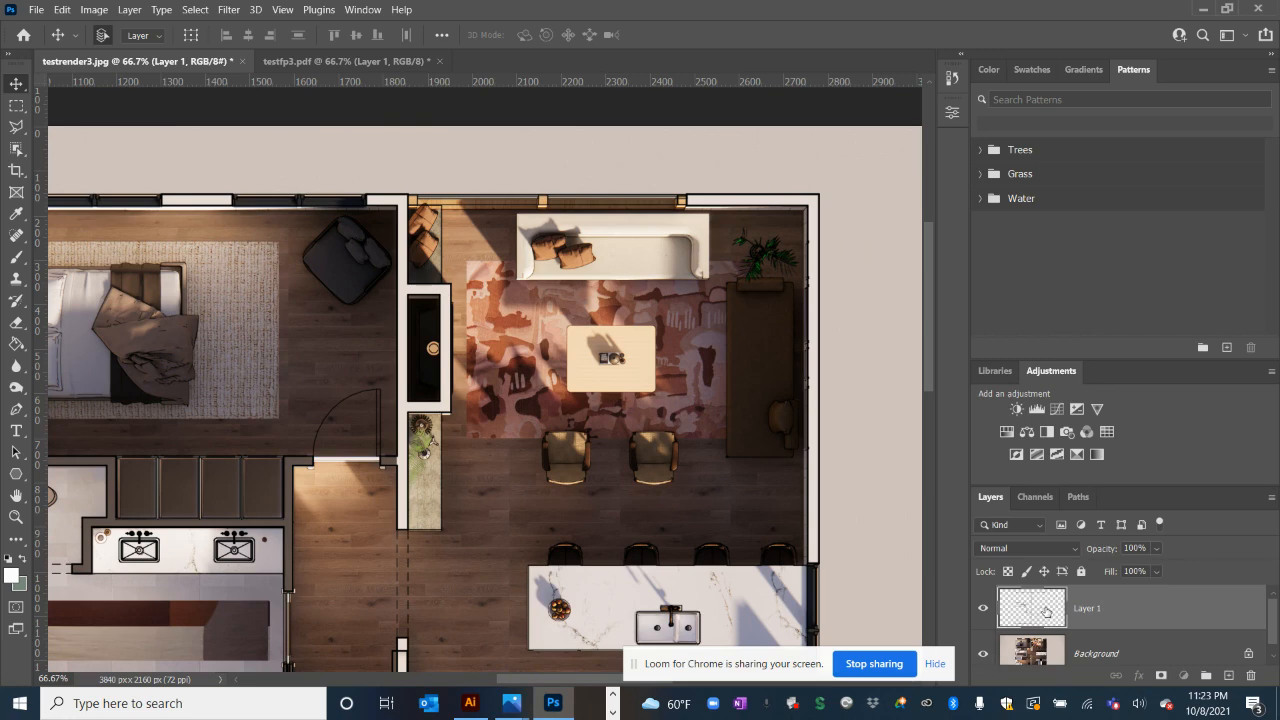
Set Layer 1's blend mode to Divide
click(1014, 548)
key(Escape)
click(1069, 552)
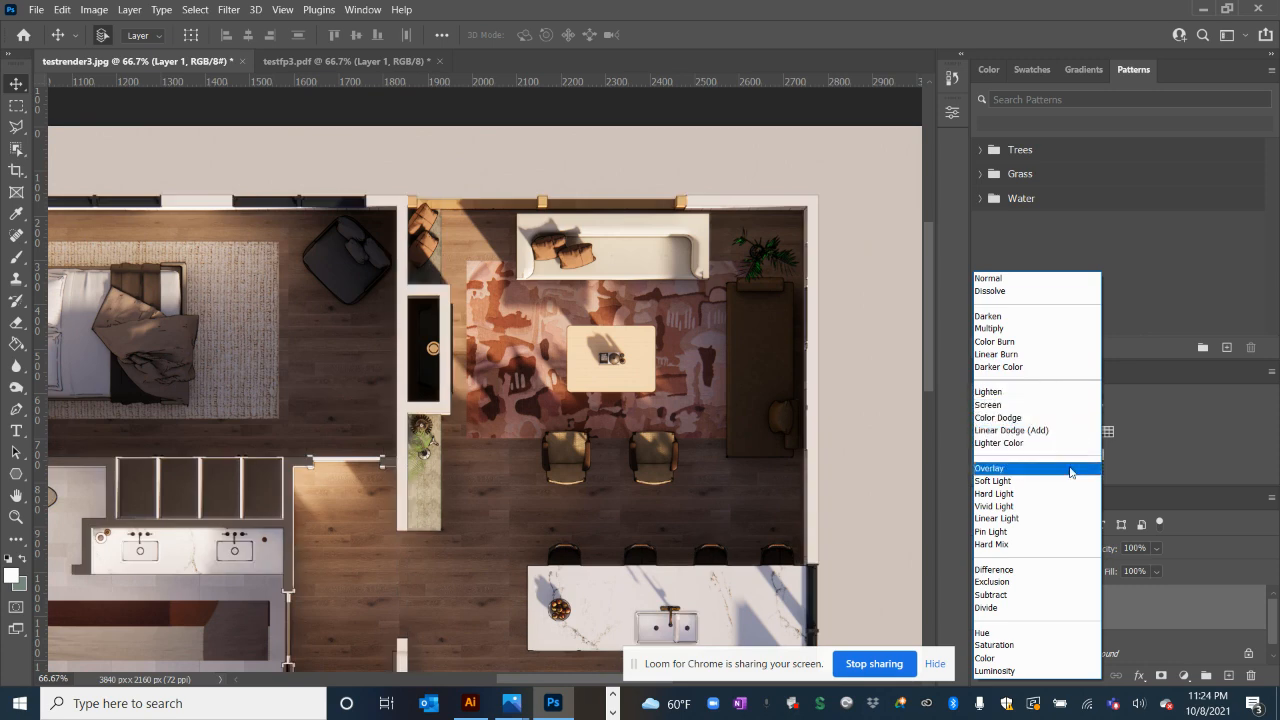
click(1030, 608)
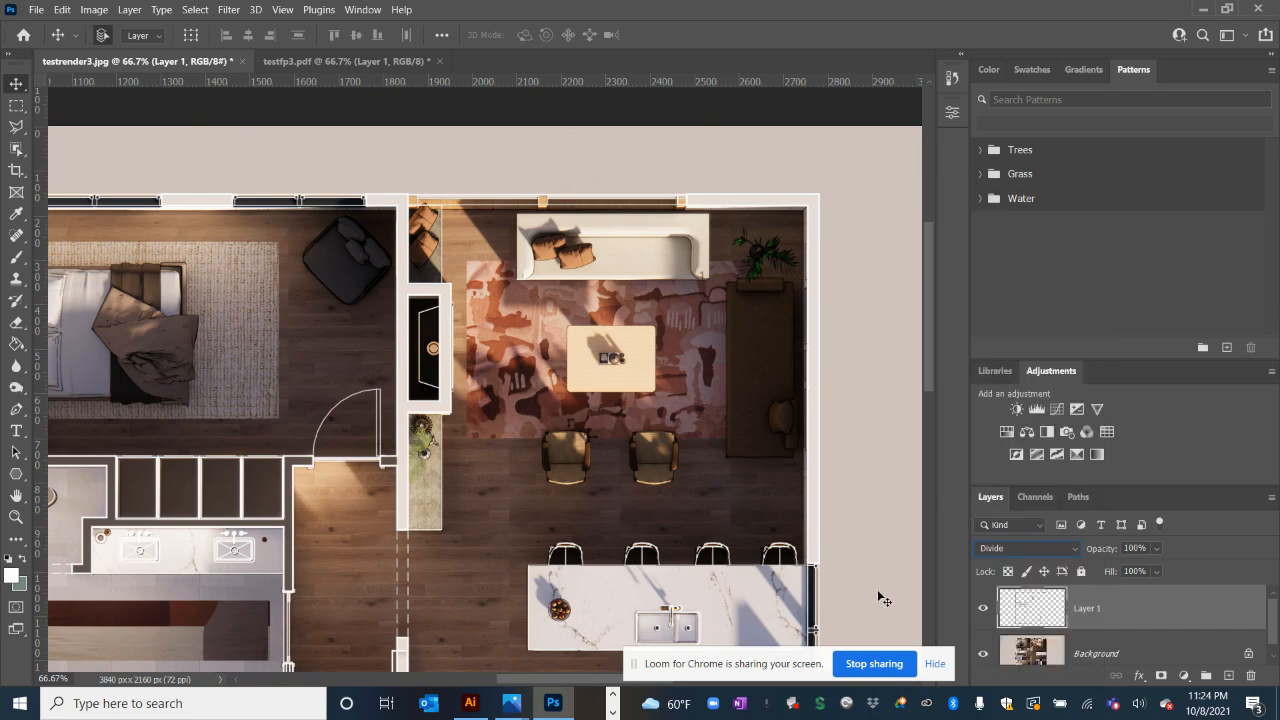
Unlock the Background layer so it becomes an editable Layer 0
scroll(926, 269, down, 5)
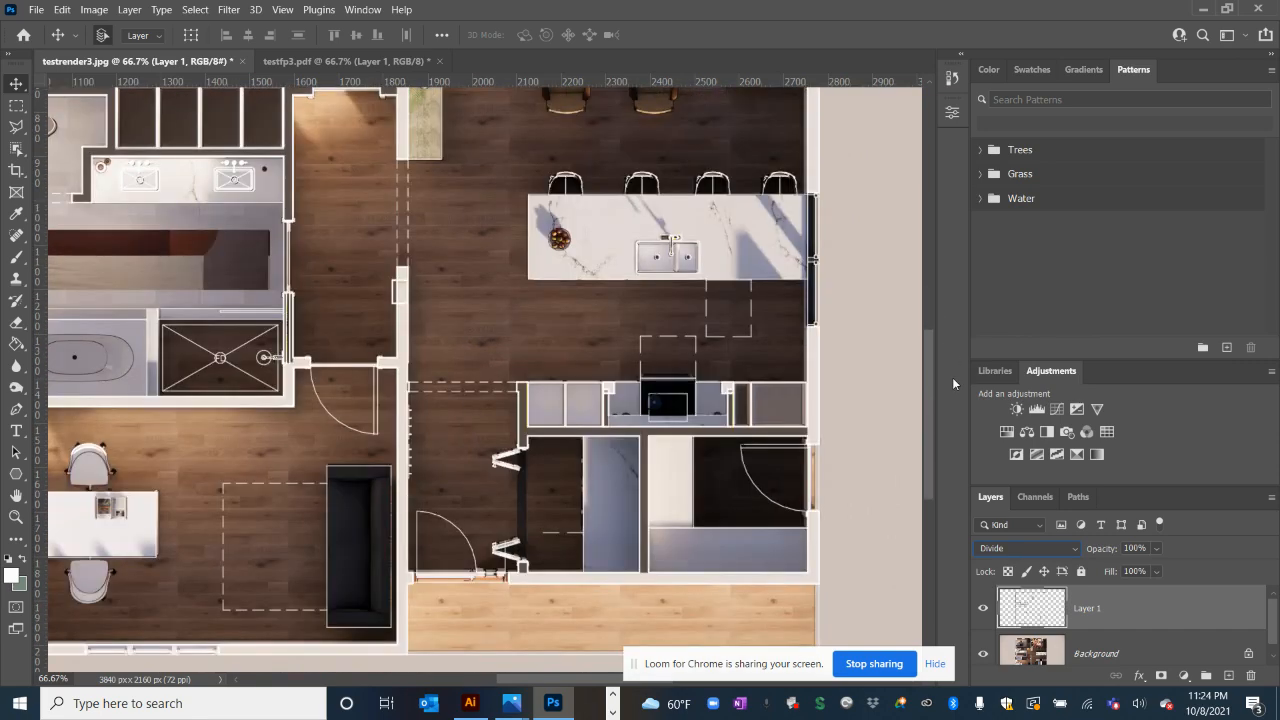
drag(952, 378, 958, 429)
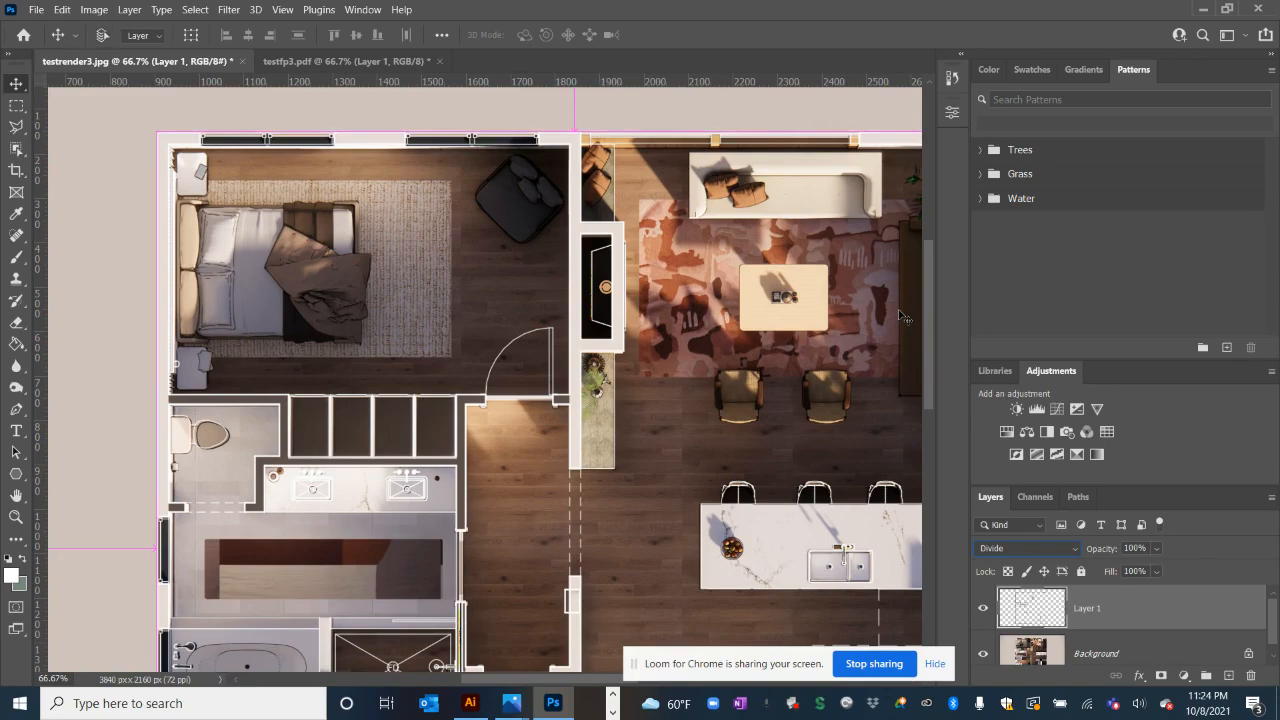
key(ctrl+minus)
key(ctrl+minus)
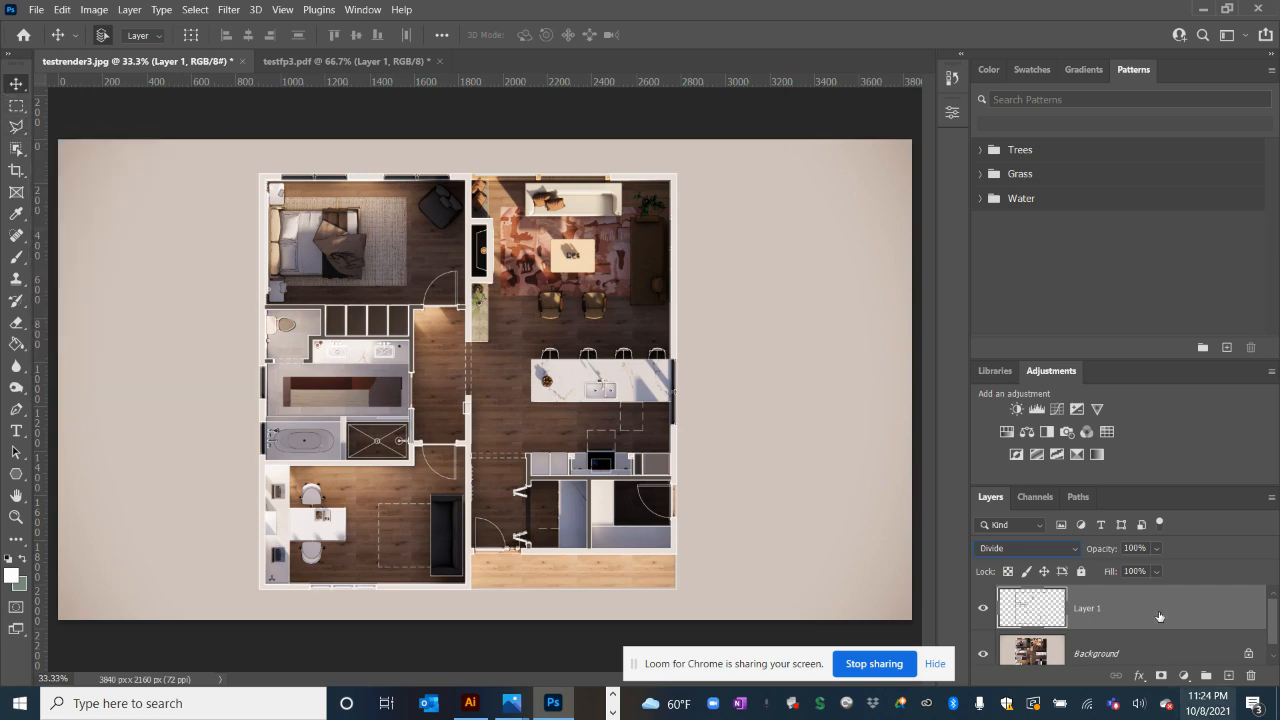
click(1249, 654)
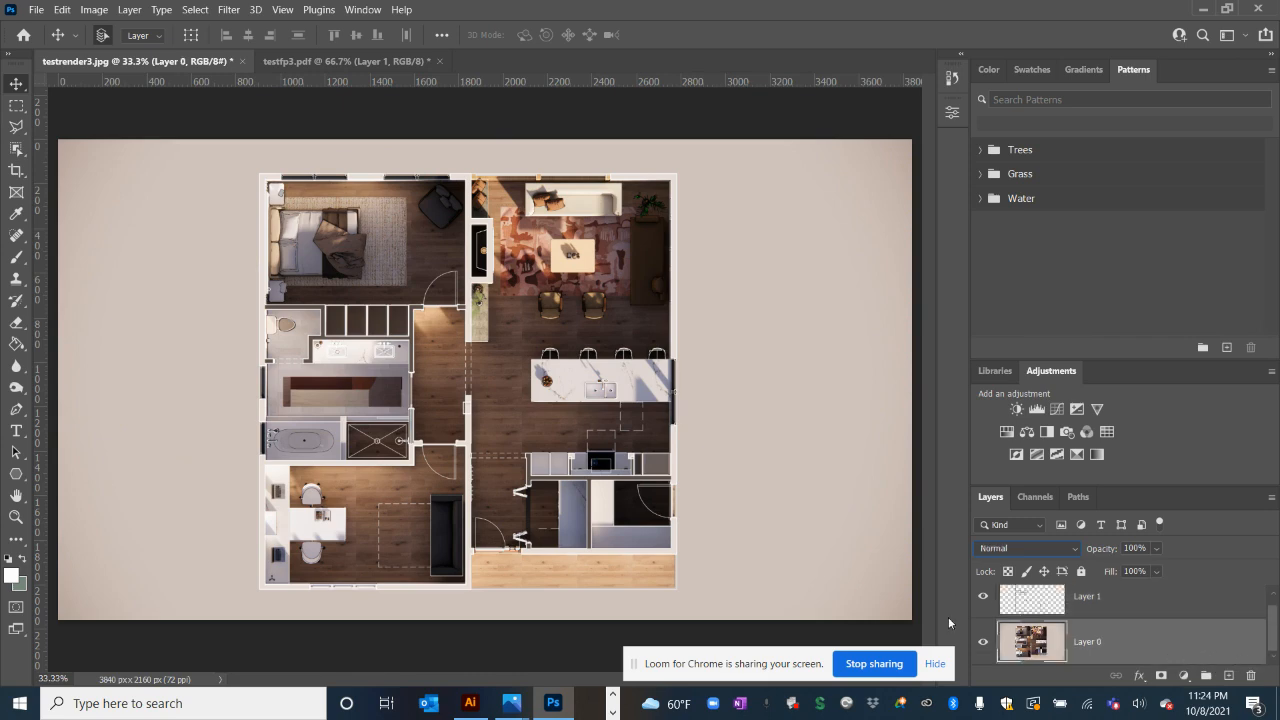
With the Polygonal Lasso, trace a closed selection through the floor plan's four outer corners
click(17, 130)
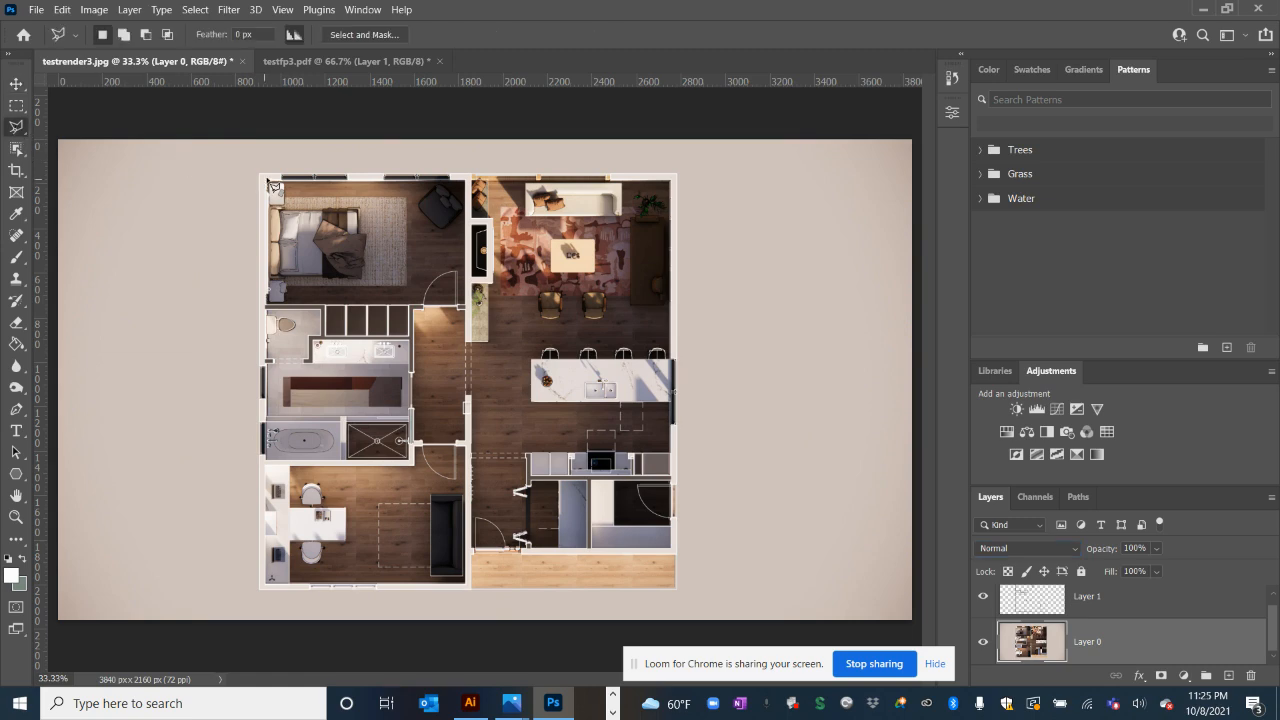
key(ctrl+plus)
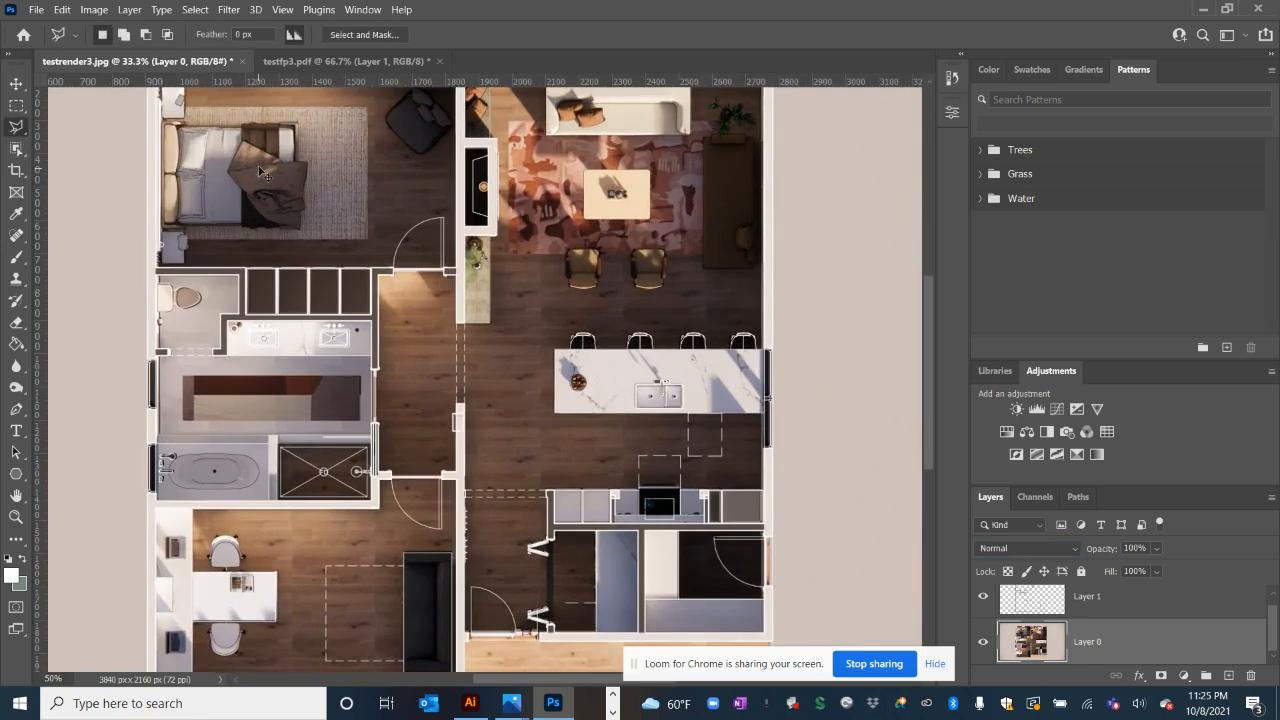
key(ctrl+plus)
scroll(241, 237, up, 3)
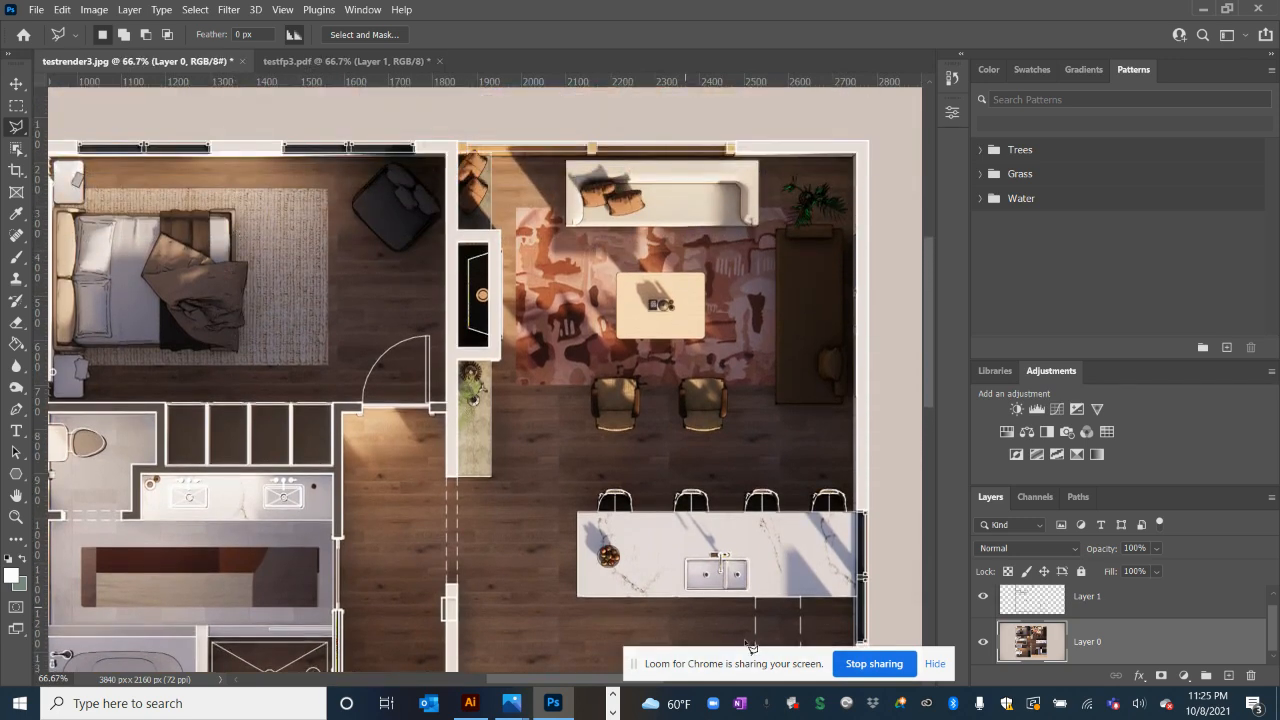
drag(608, 680, 562, 680)
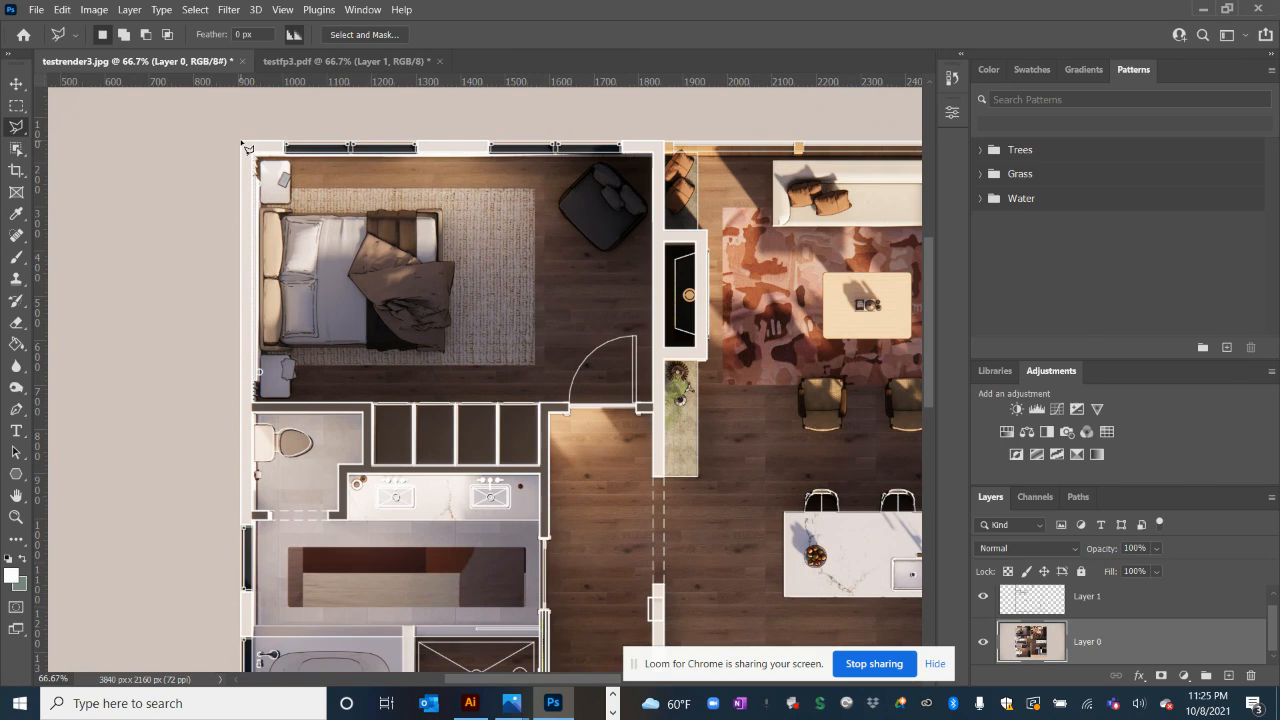
click(241, 141)
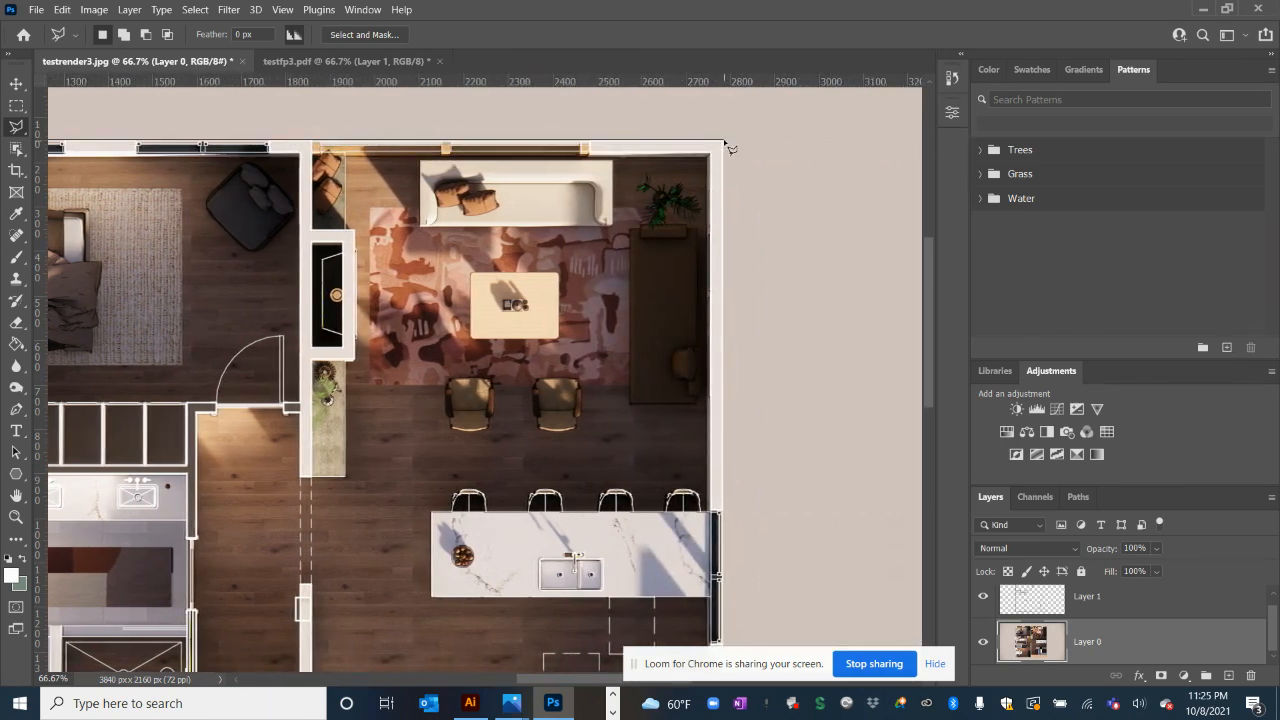
click(724, 144)
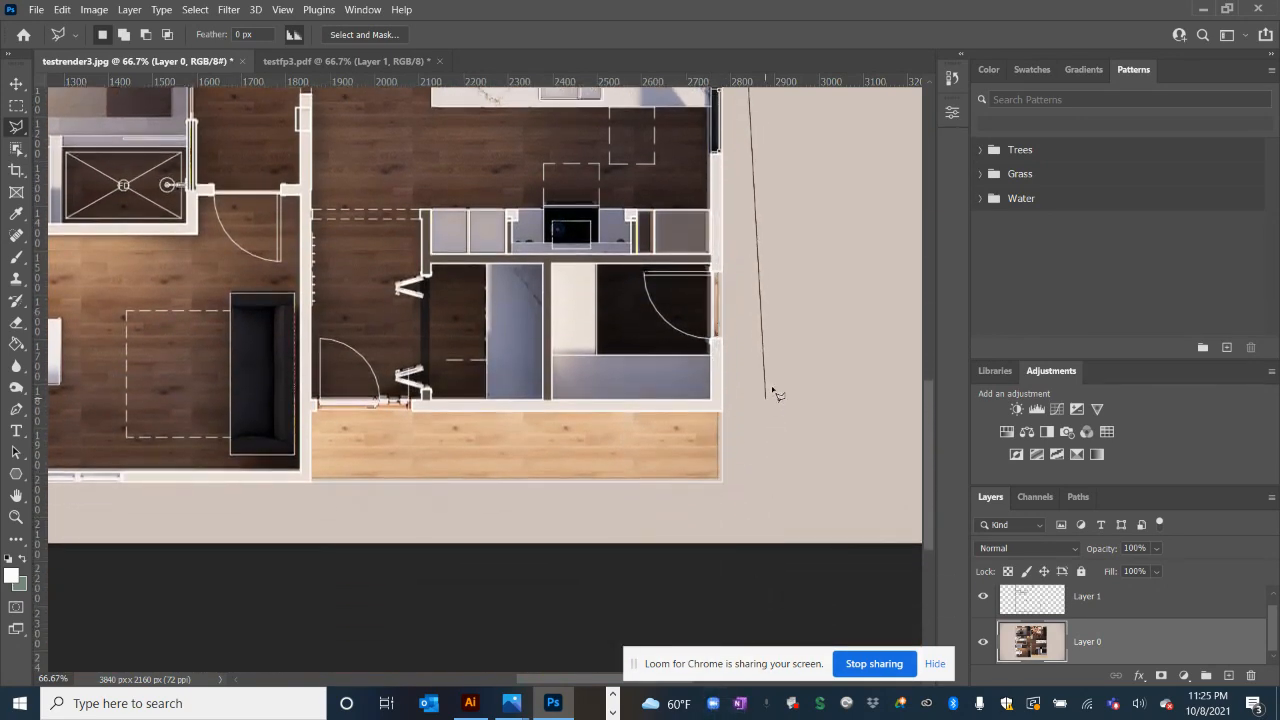
click(726, 486)
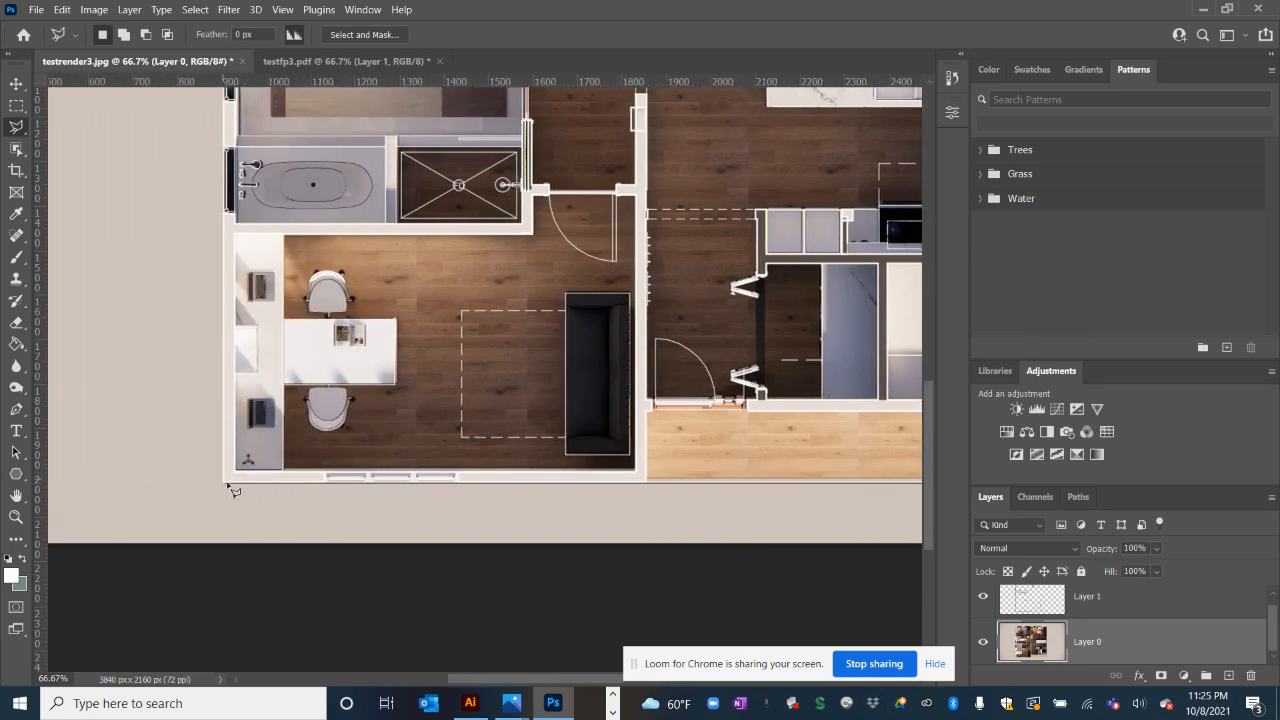
click(224, 486)
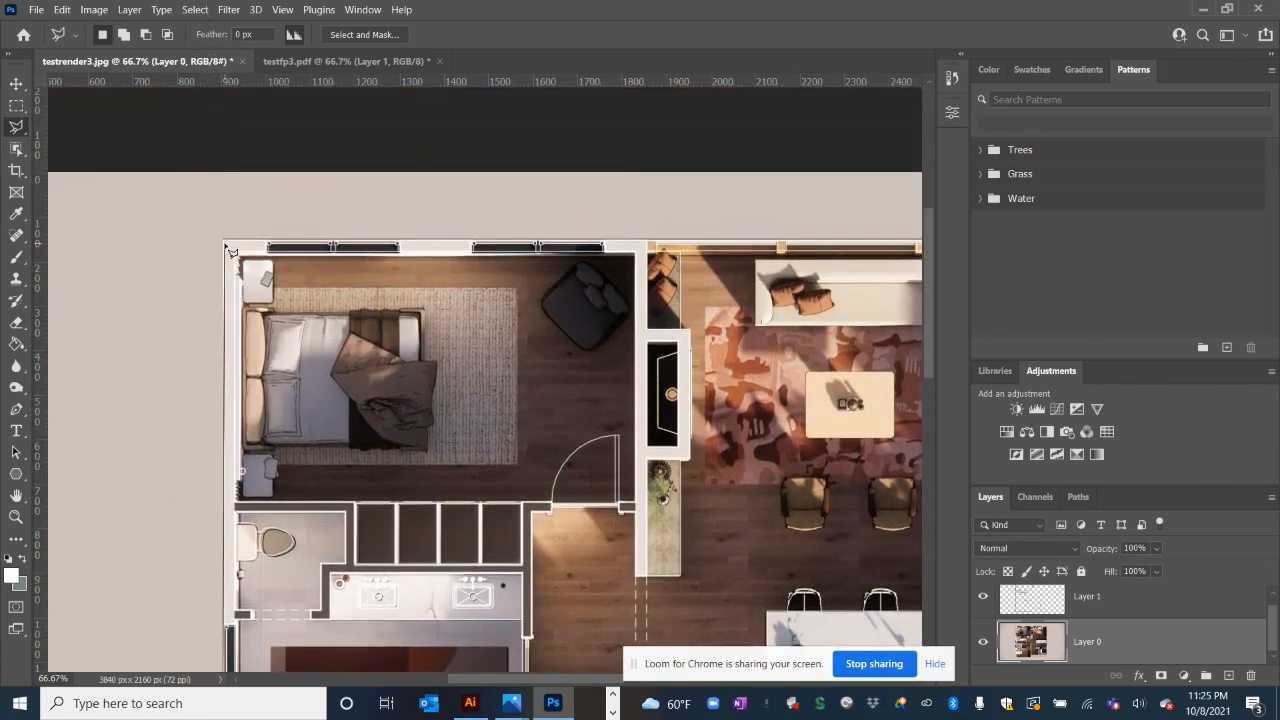
double_click(225, 242)
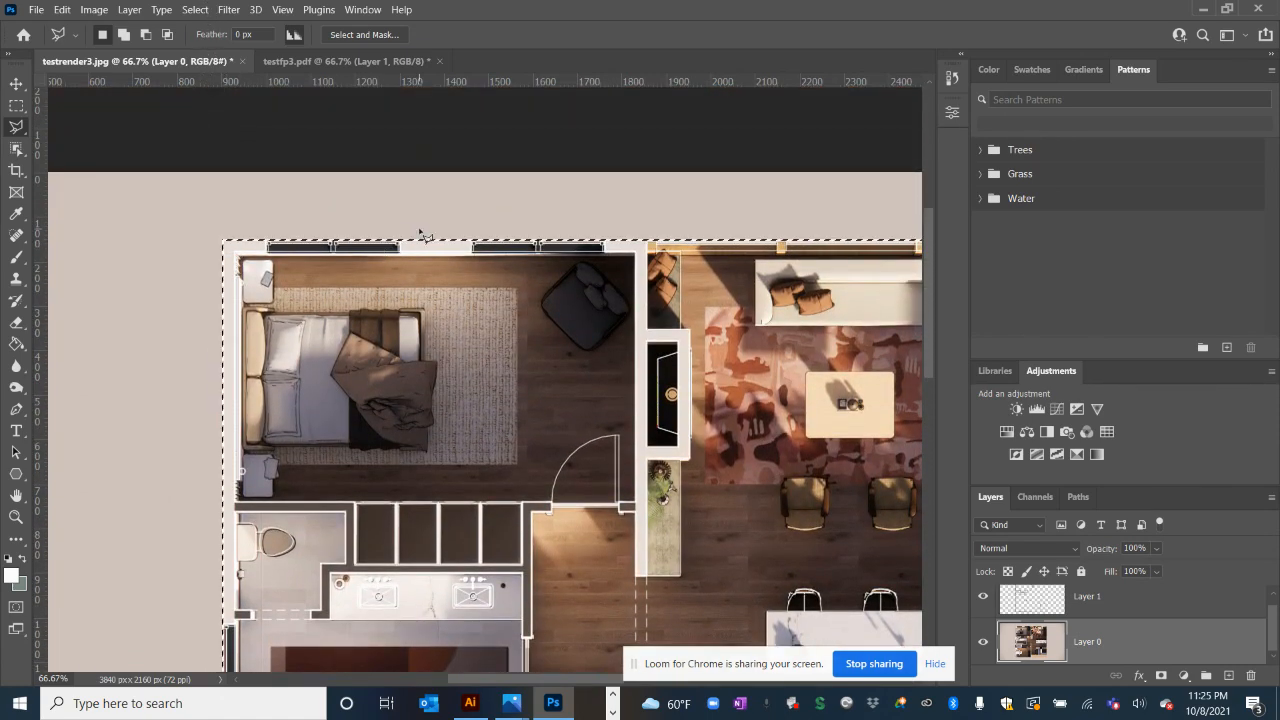
Invert the selection to the margin, set white as foreground, and delete the beige background
key(ctrl+minus)
key(ctrl+minus)
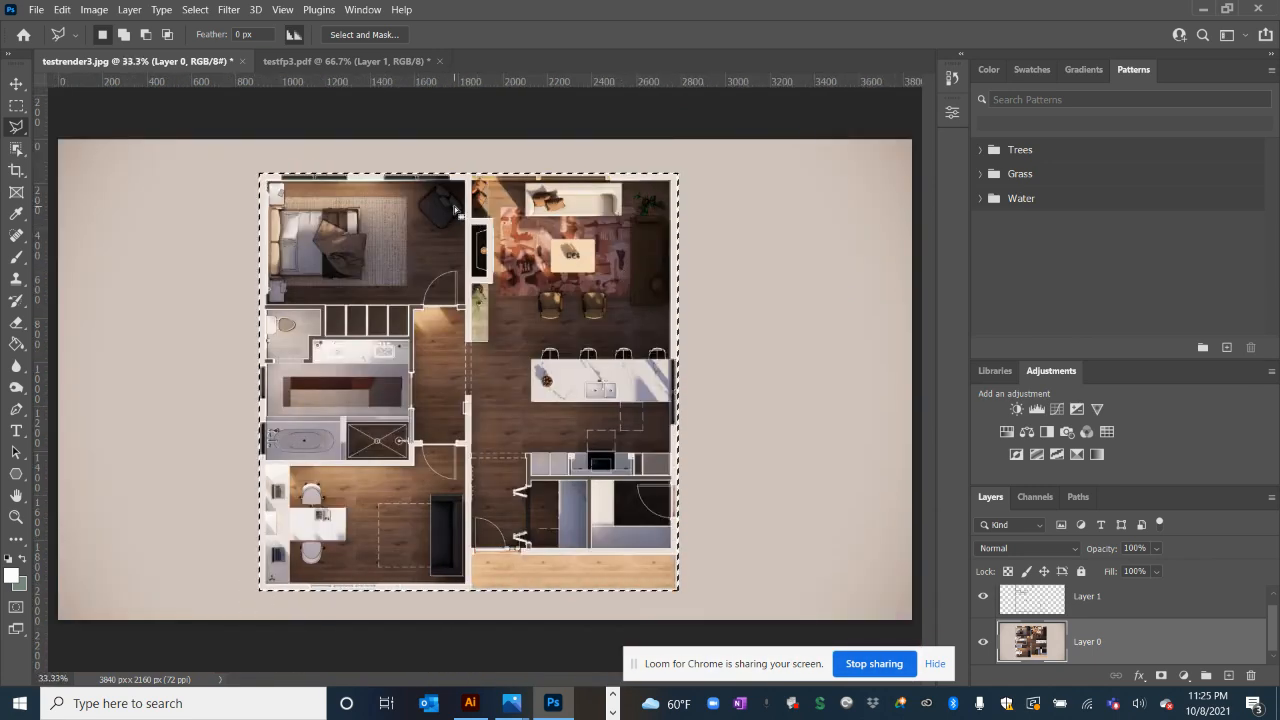
key(ctrl+shift+i)
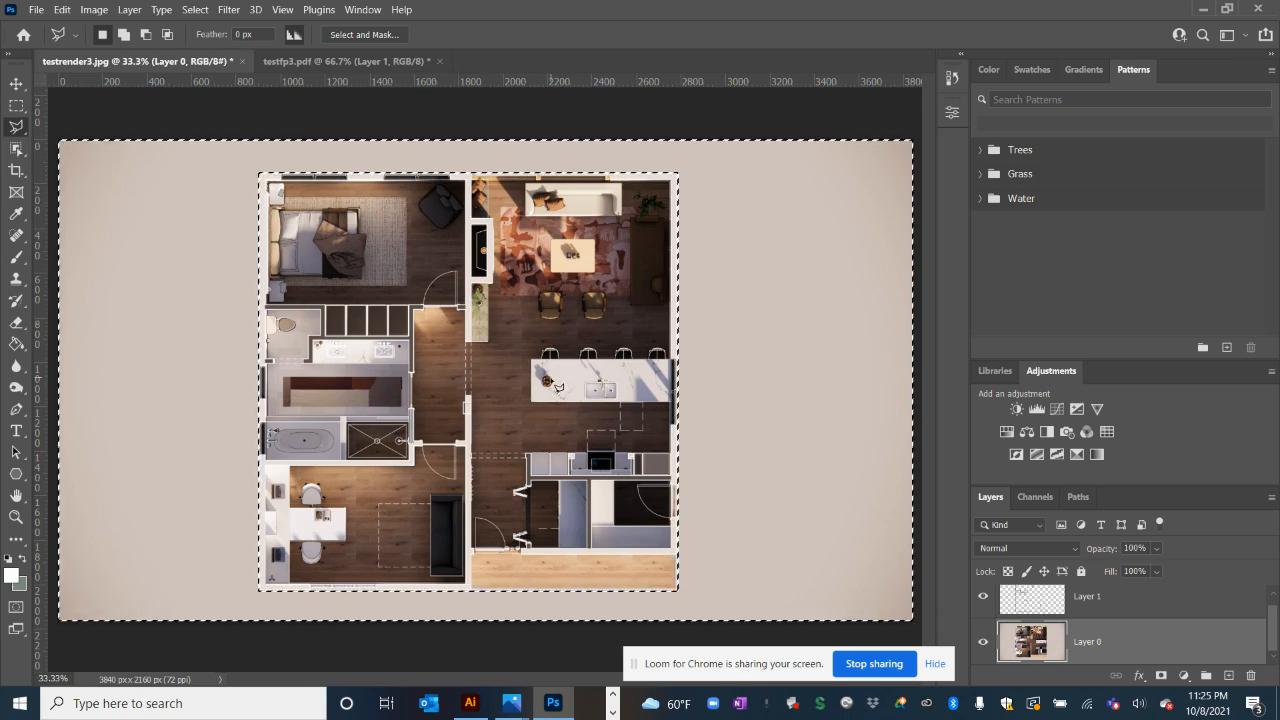
click(10, 577)
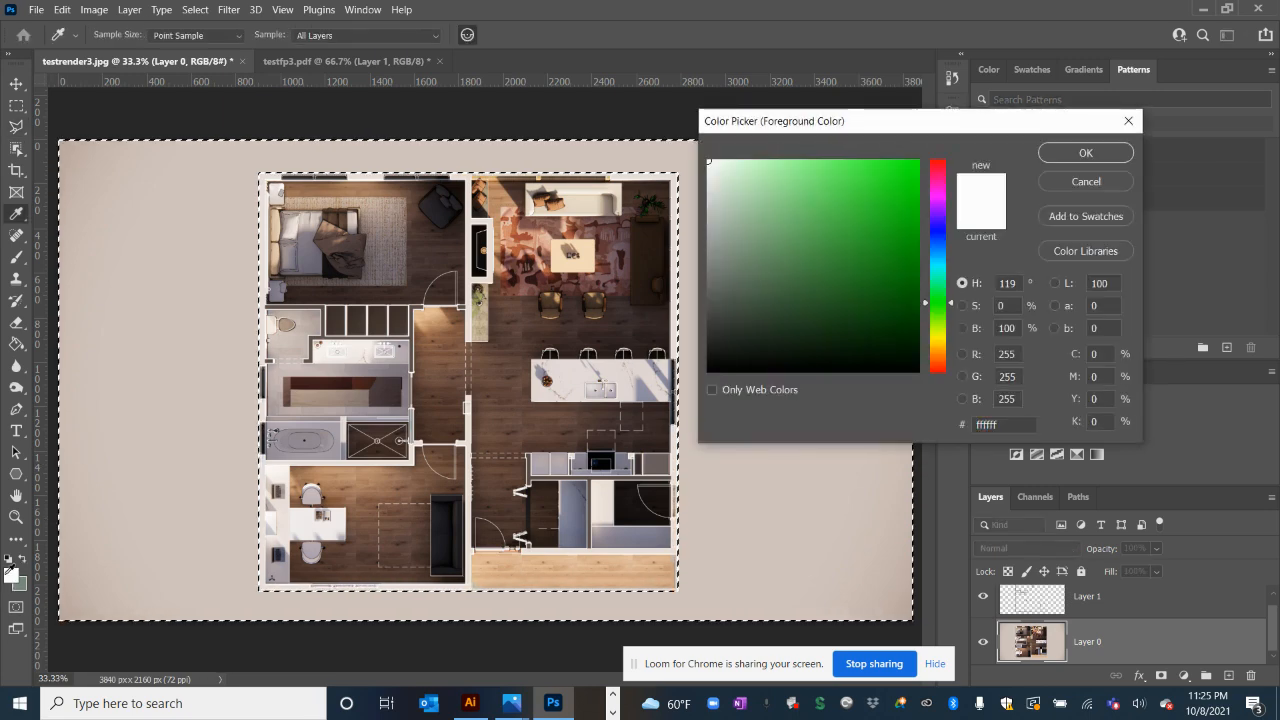
click(1085, 152)
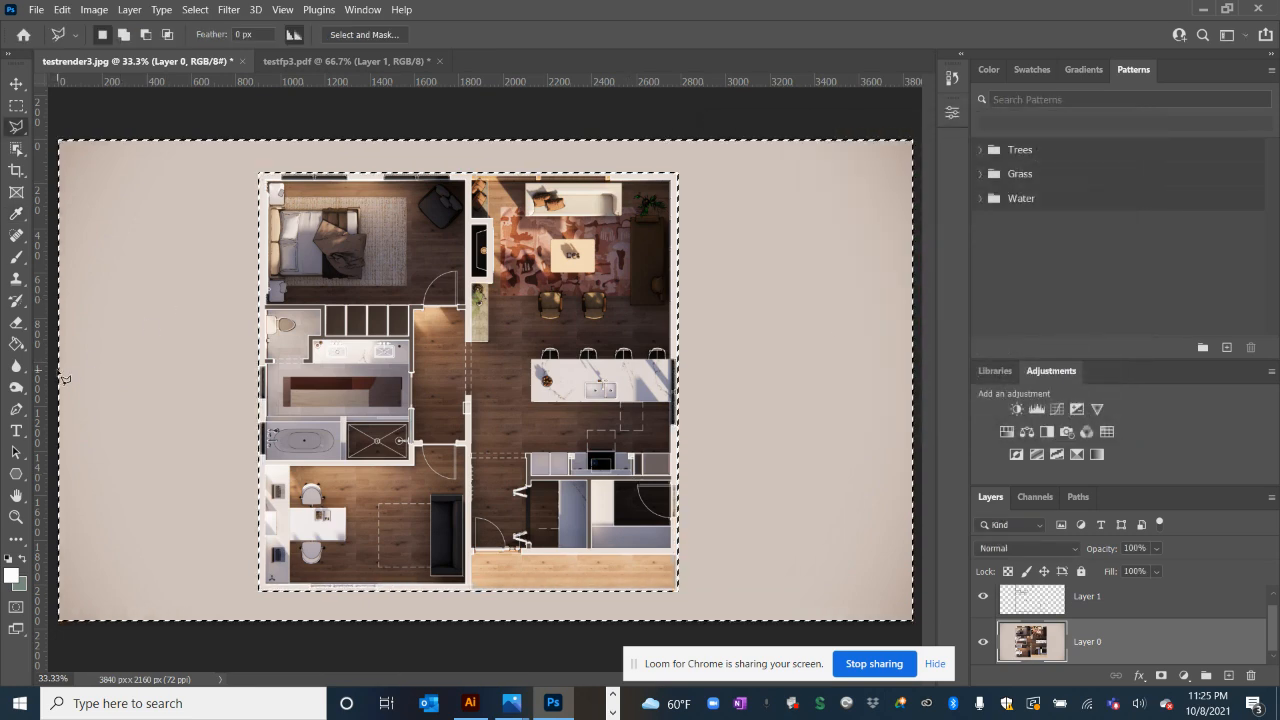
key(Delete)
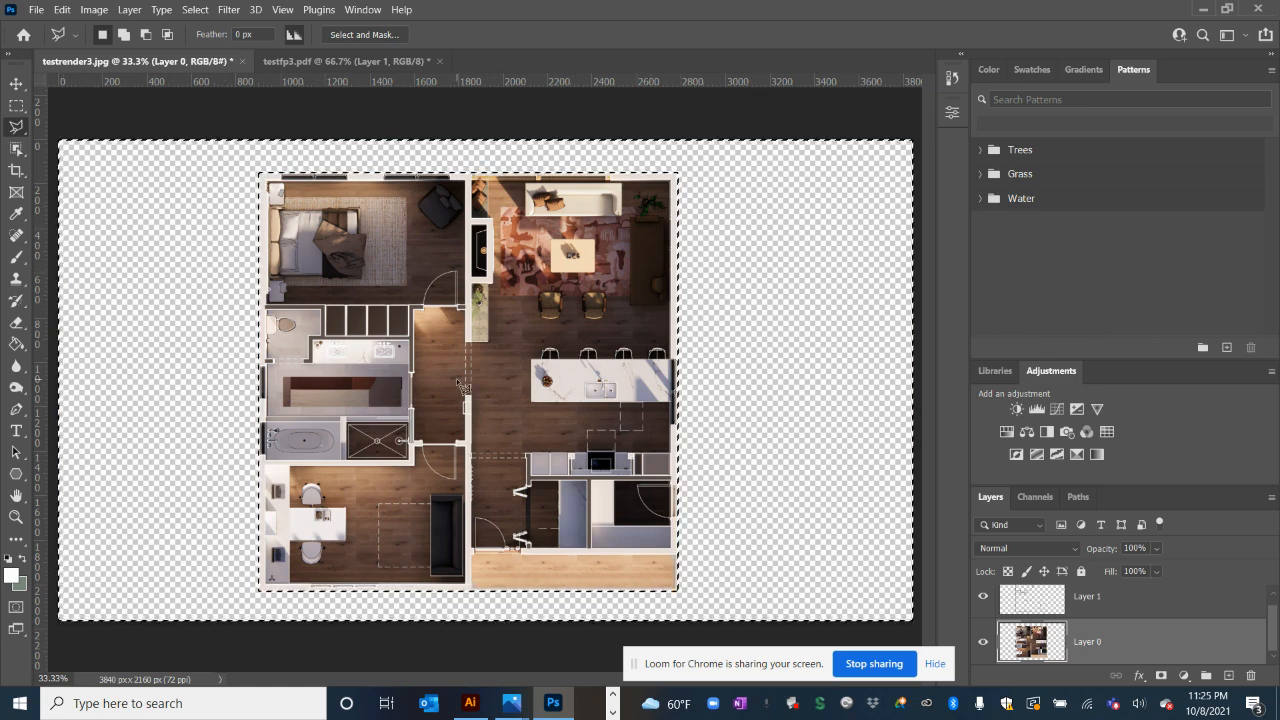
Try filling the margin with the background colour then white, remove the fill, and deselect
key(ctrl+d)
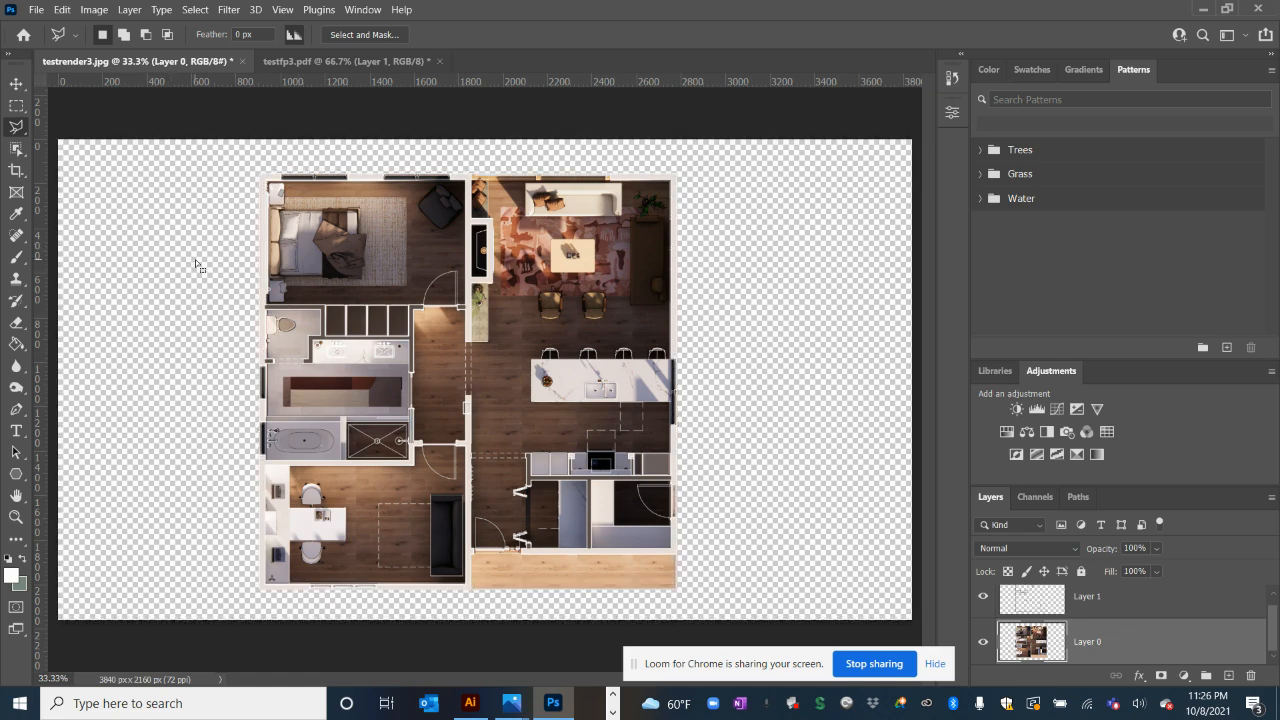
key(ctrl+z)
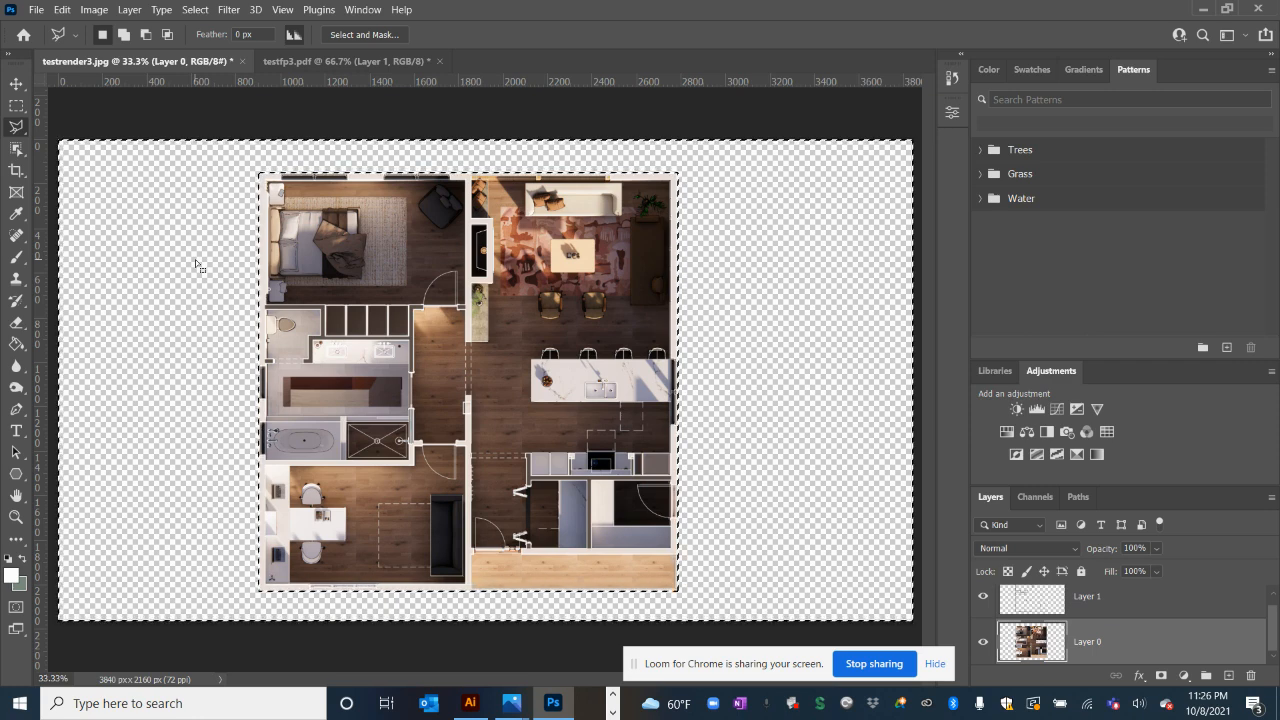
key(ctrl+BackSpace)
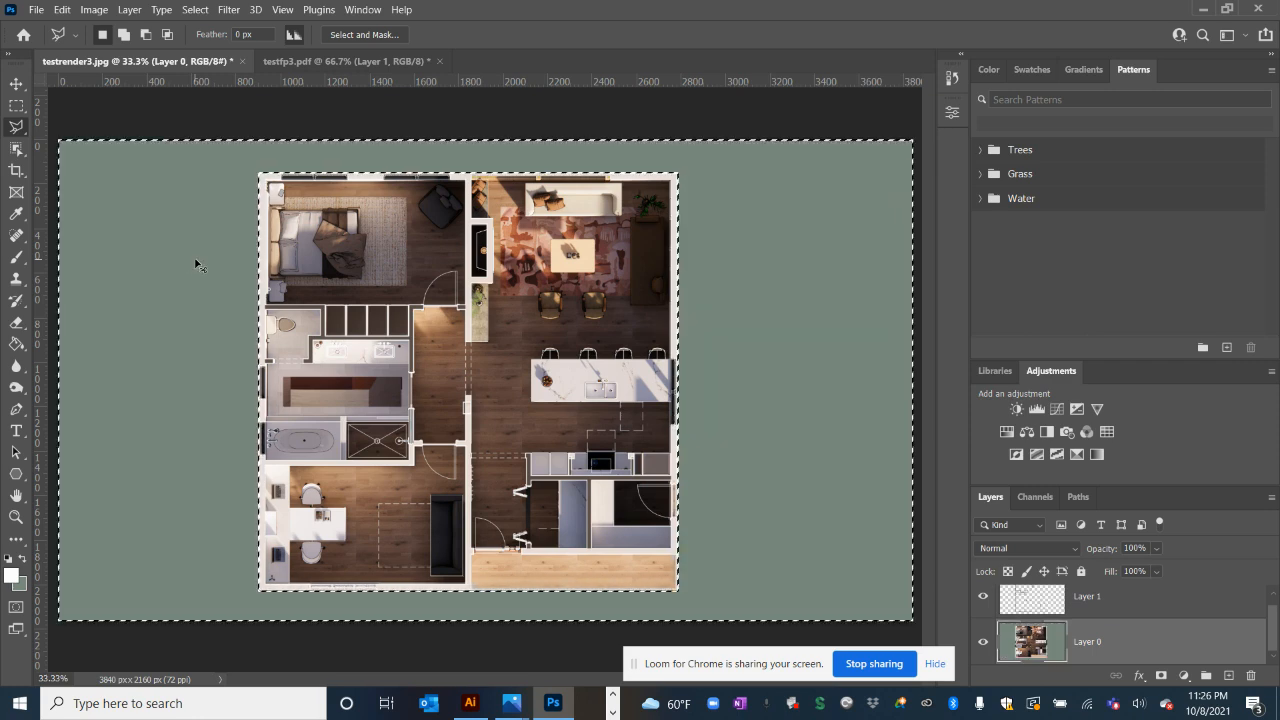
key(alt+BackSpace)
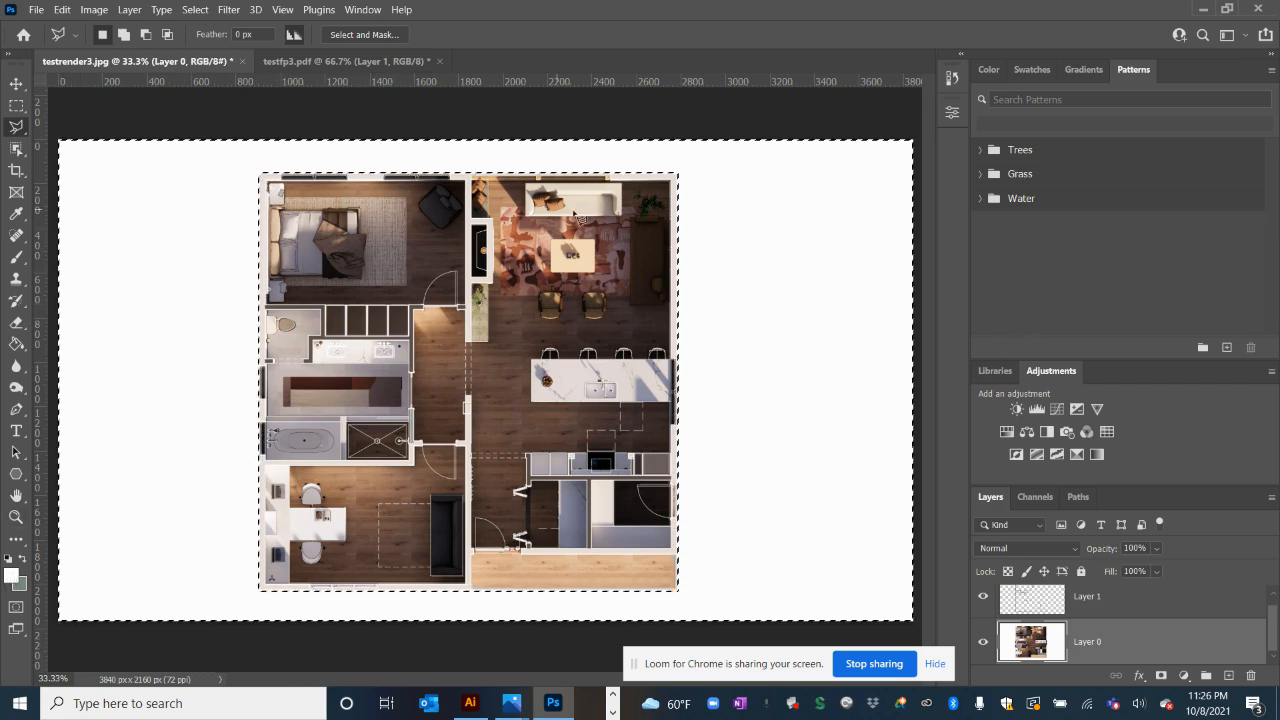
key(Delete)
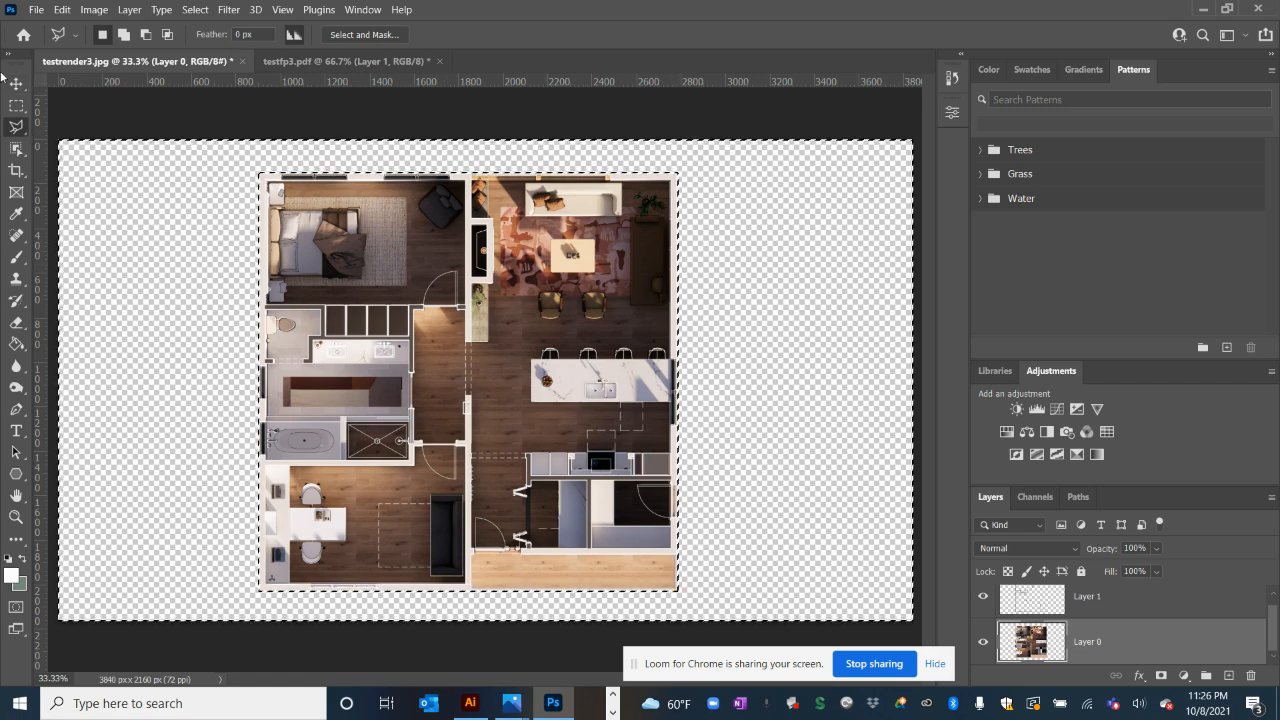
key(ctrl+d)
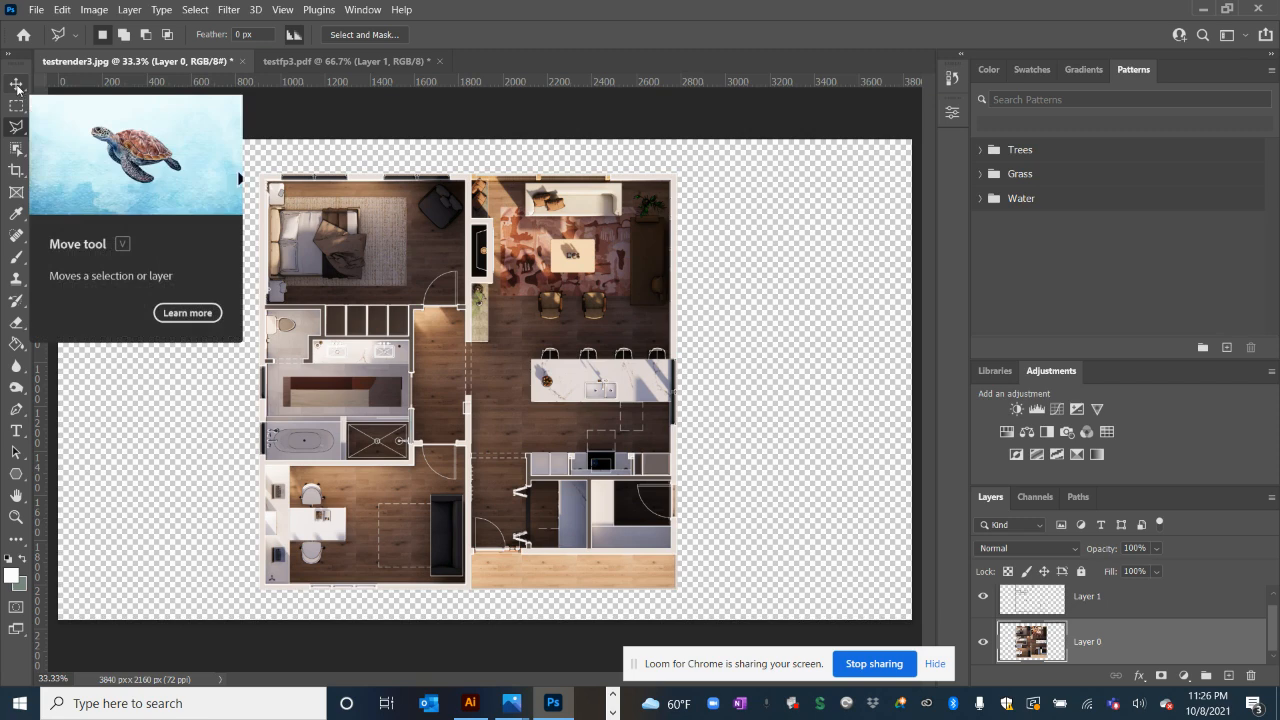
Select Layer 1 and Layer 0 and flatten the image into a single Background layer
click(16, 84)
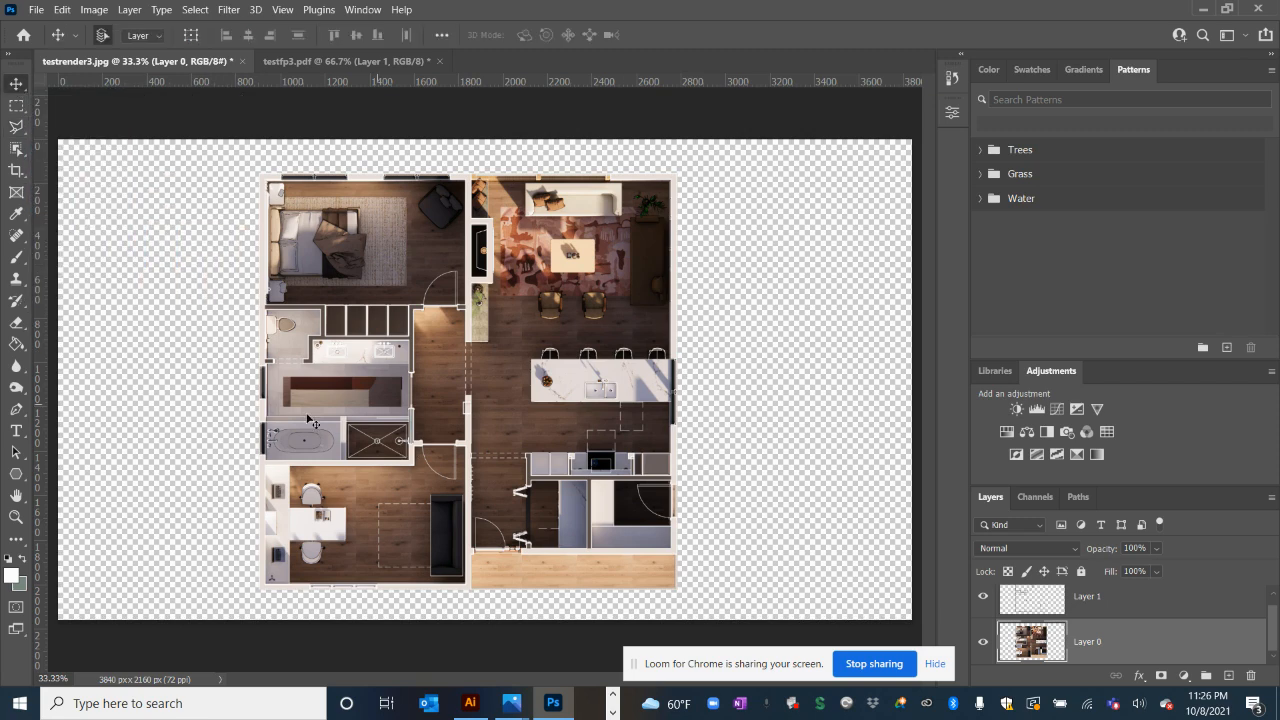
scroll(1099, 609, up, 1)
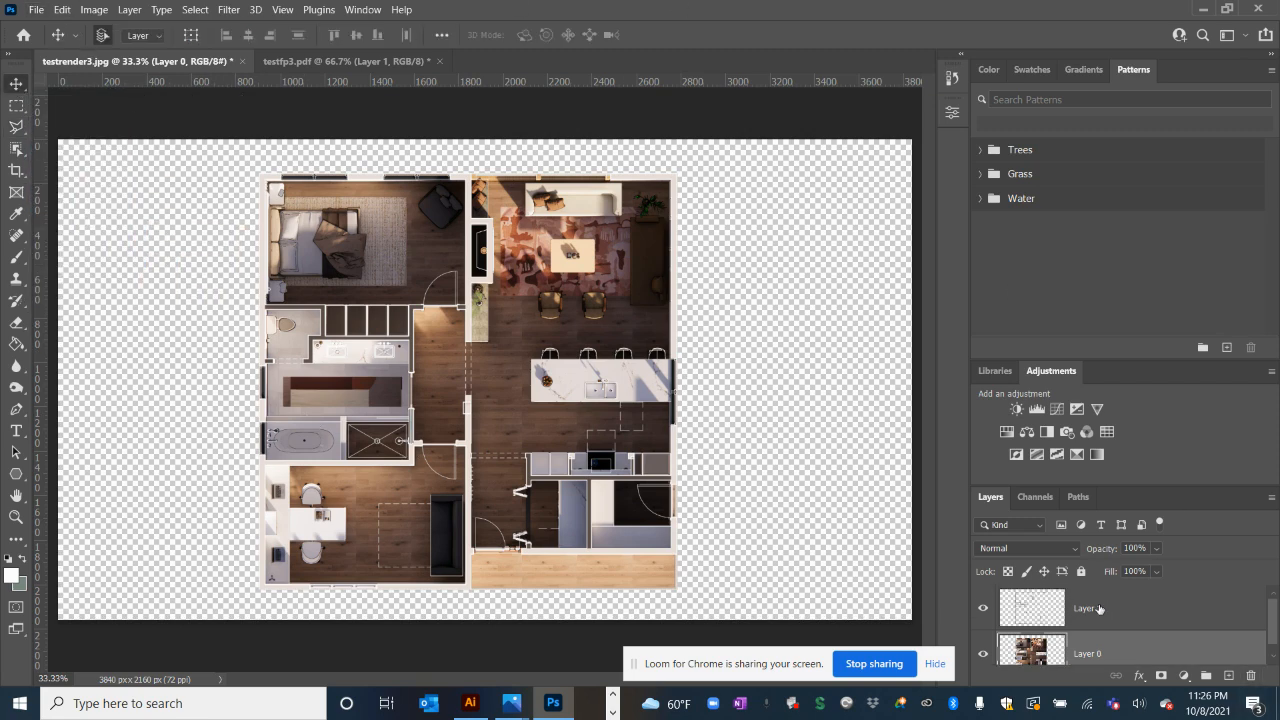
shift+click(1099, 609)
right_click(1099, 609)
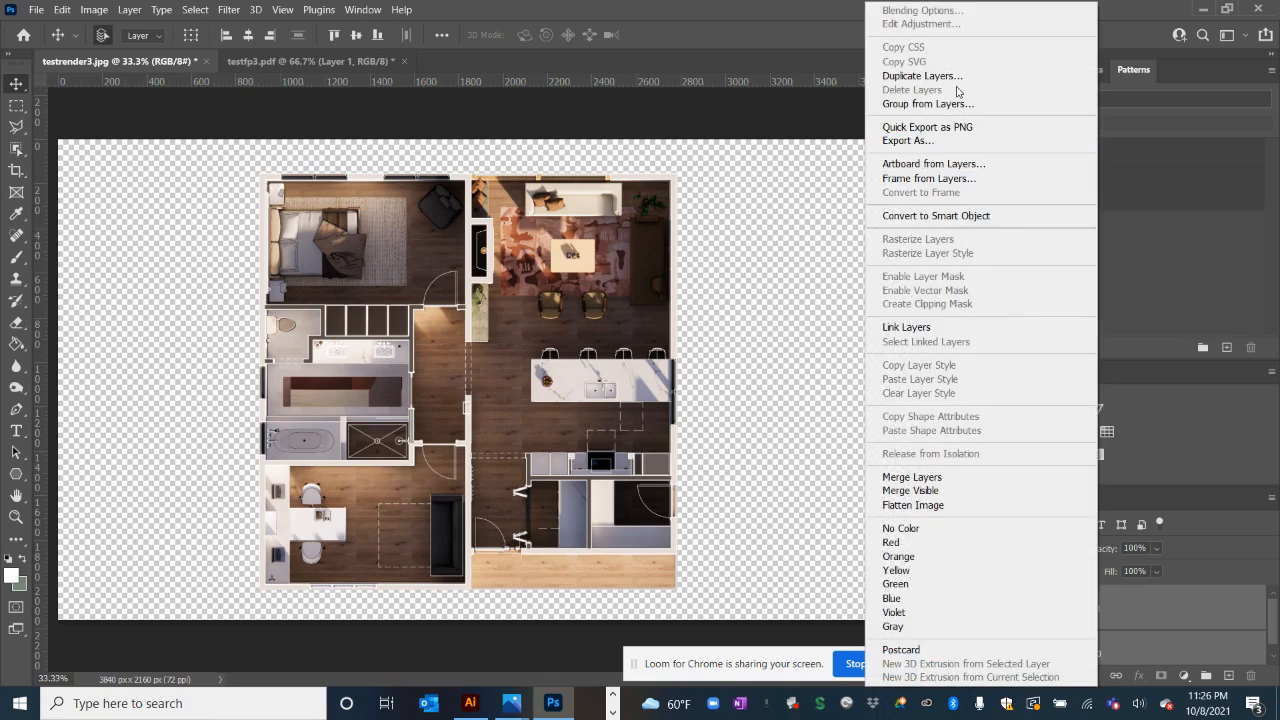
click(962, 510)
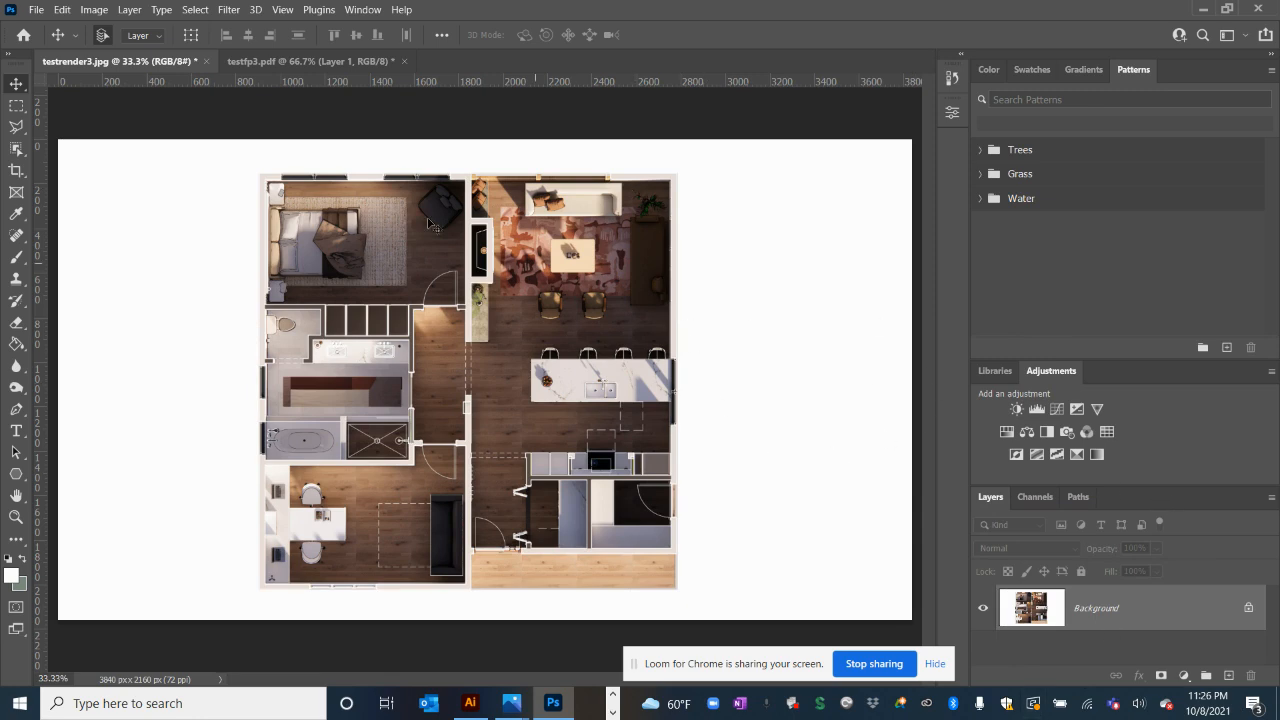
click(33, 9)
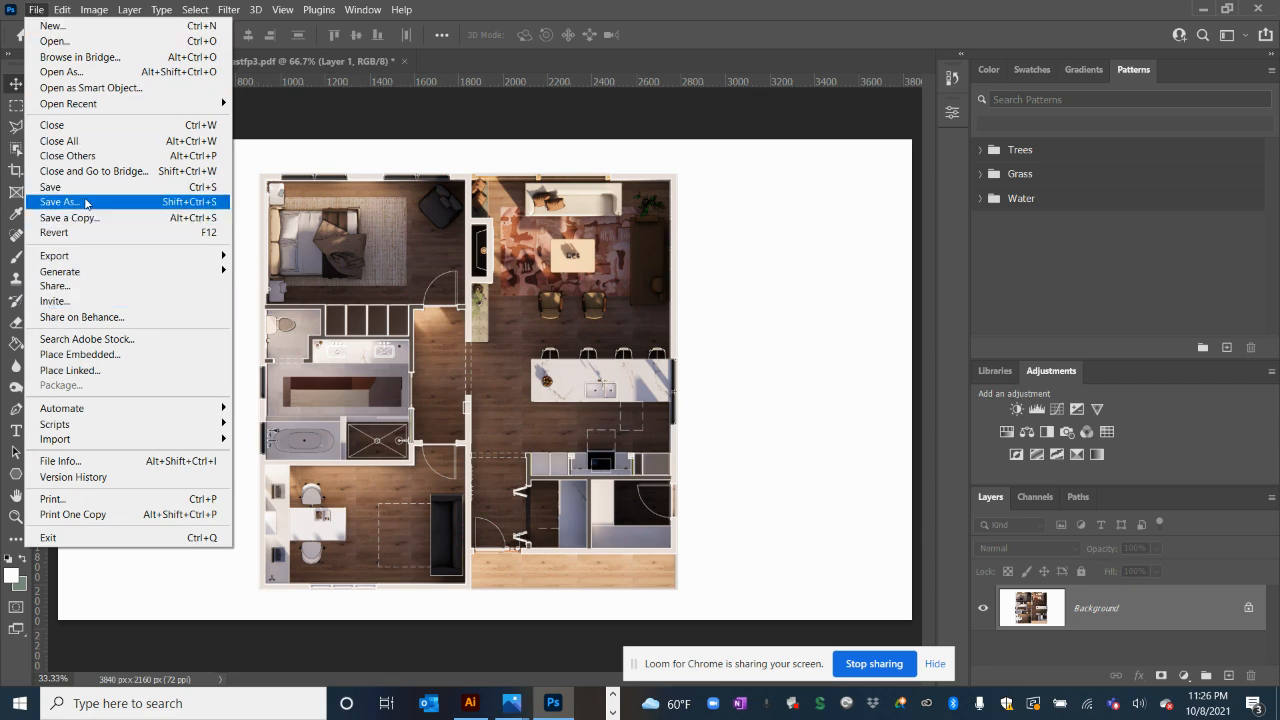
Start Save As on this computer, check the format list keeping JPEG, then cancel
click(86, 204)
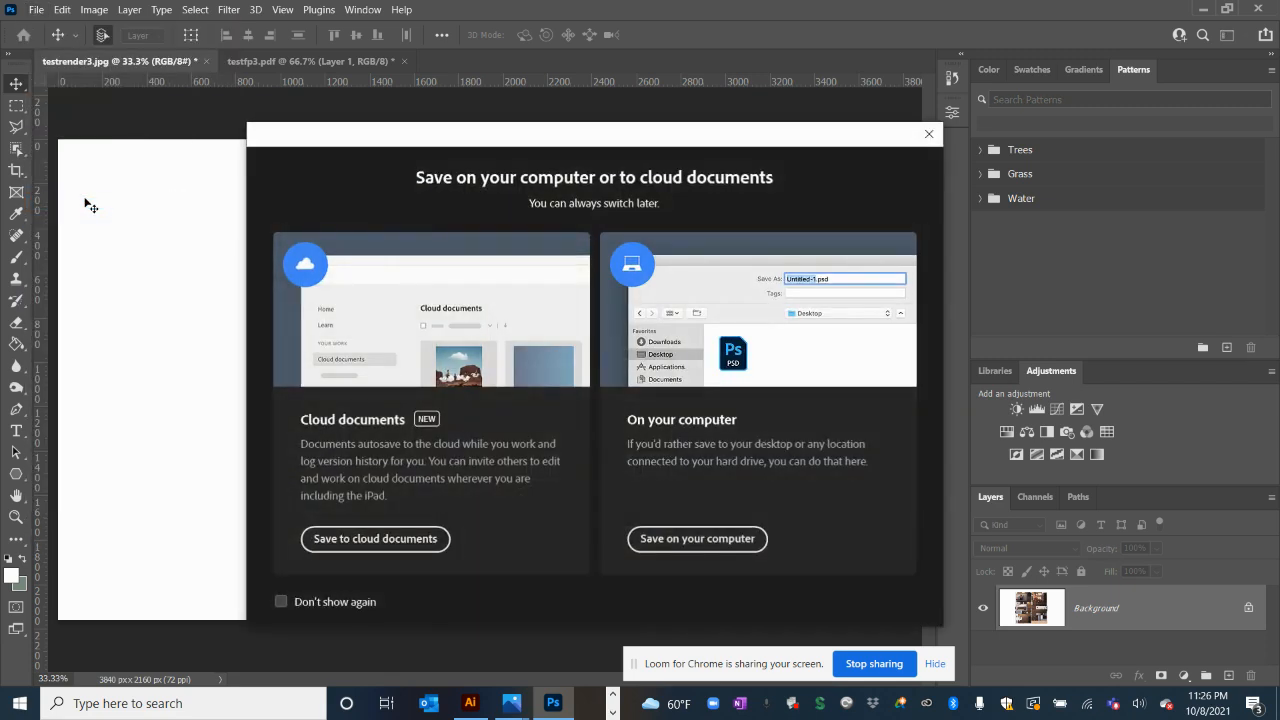
click(697, 538)
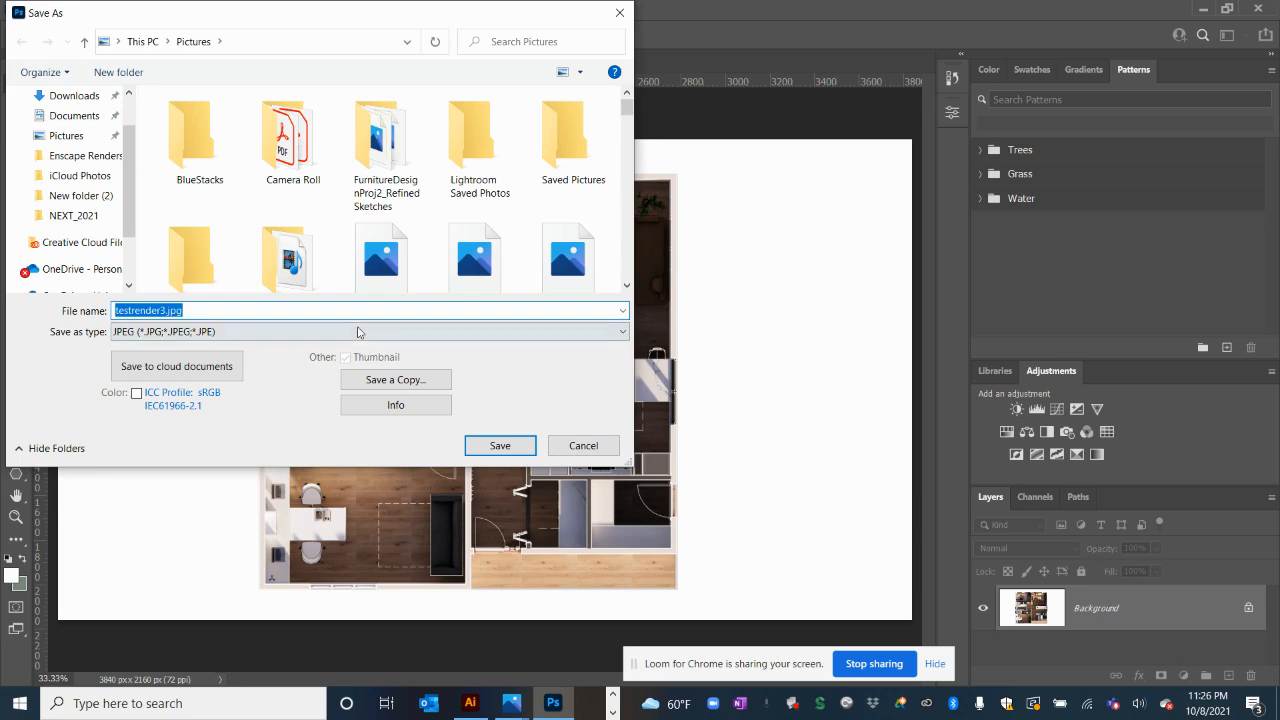
click(358, 332)
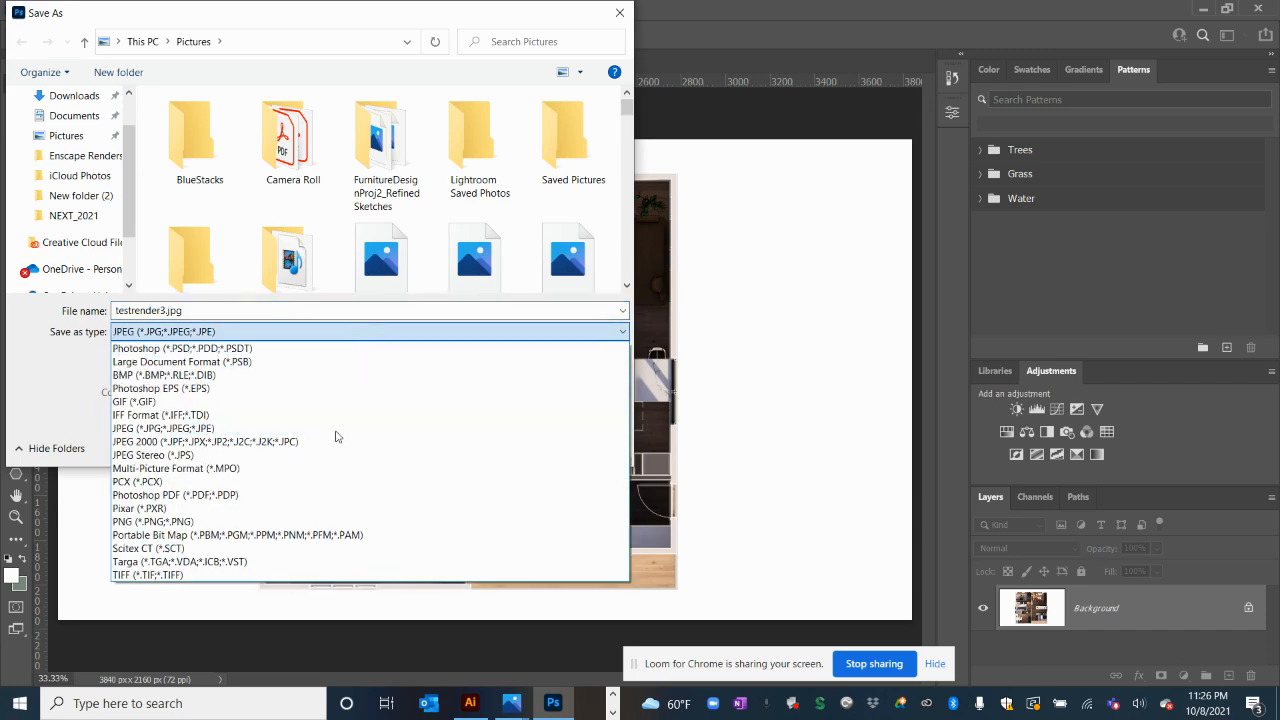
click(81, 431)
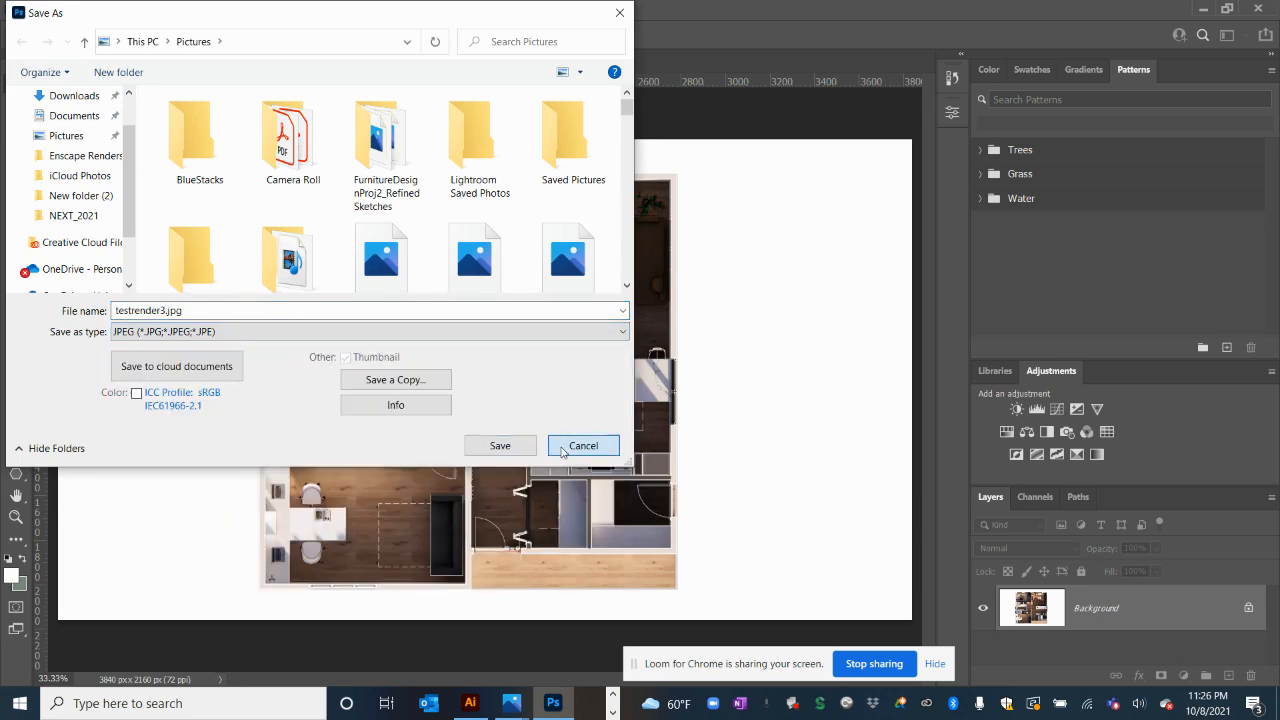
click(580, 443)
Quick Export the image as testrender3.png into the Pictures folder
click(35, 9)
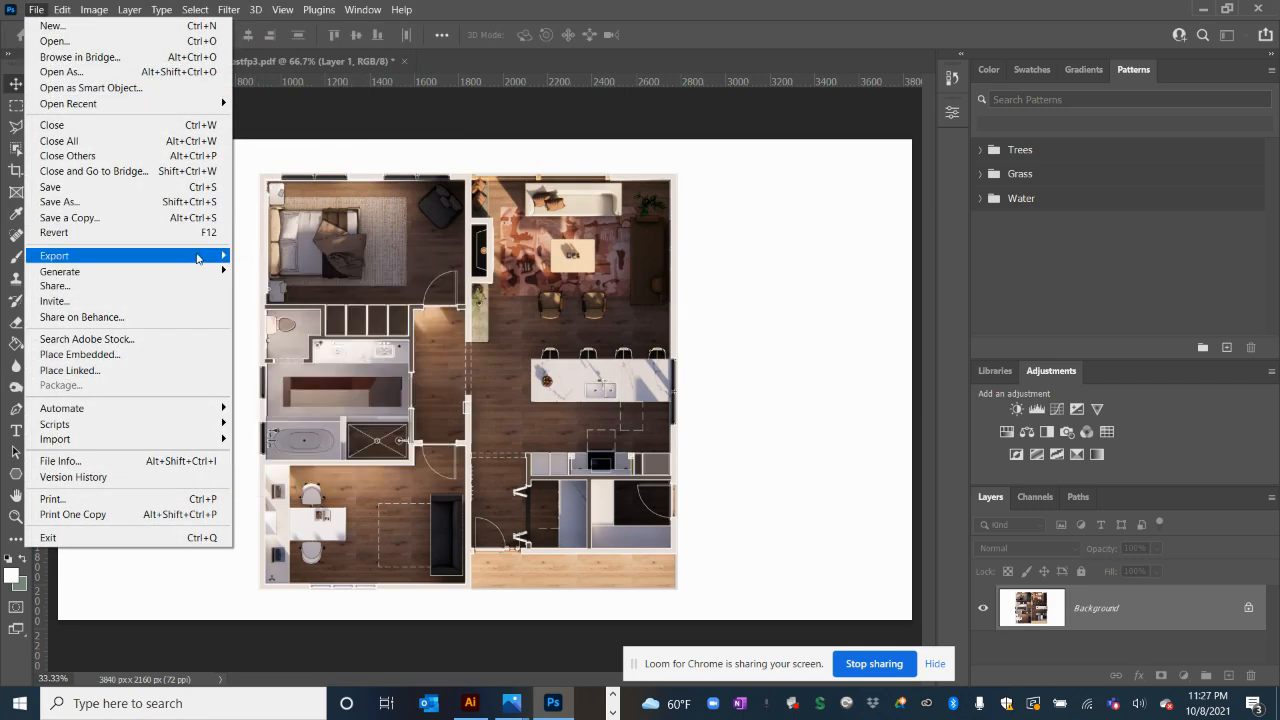
click(258, 255)
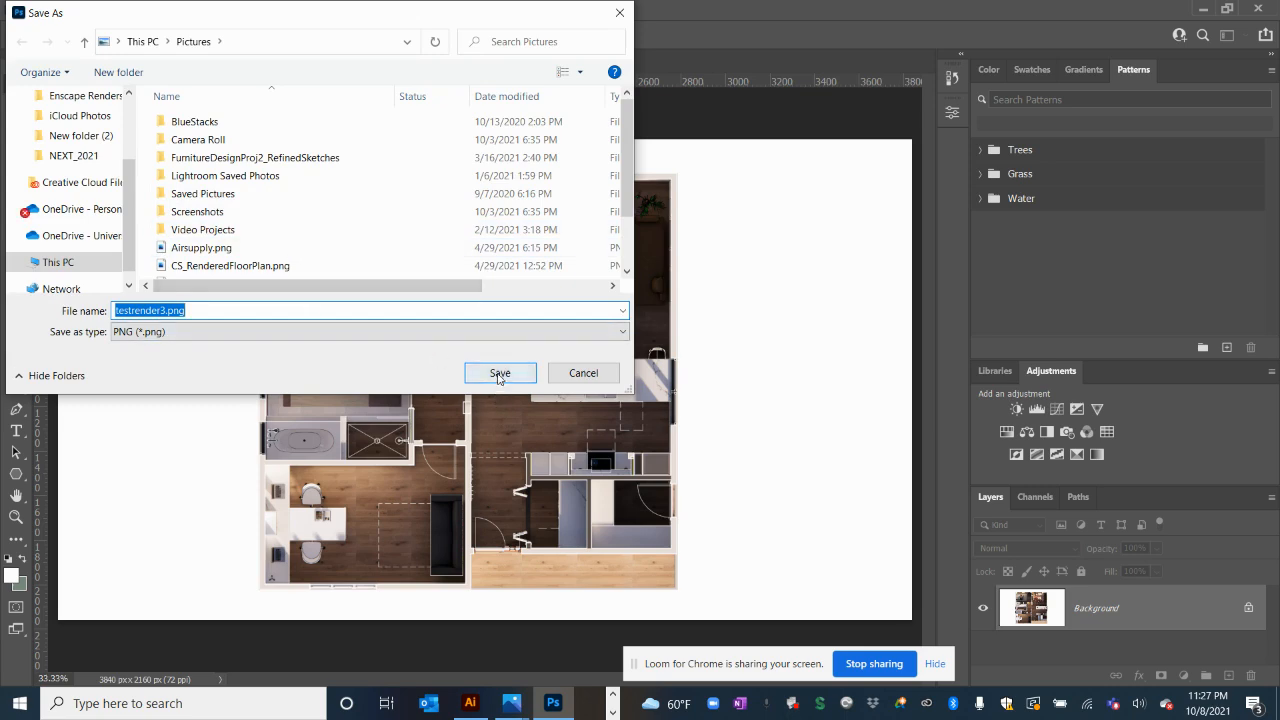
click(497, 374)
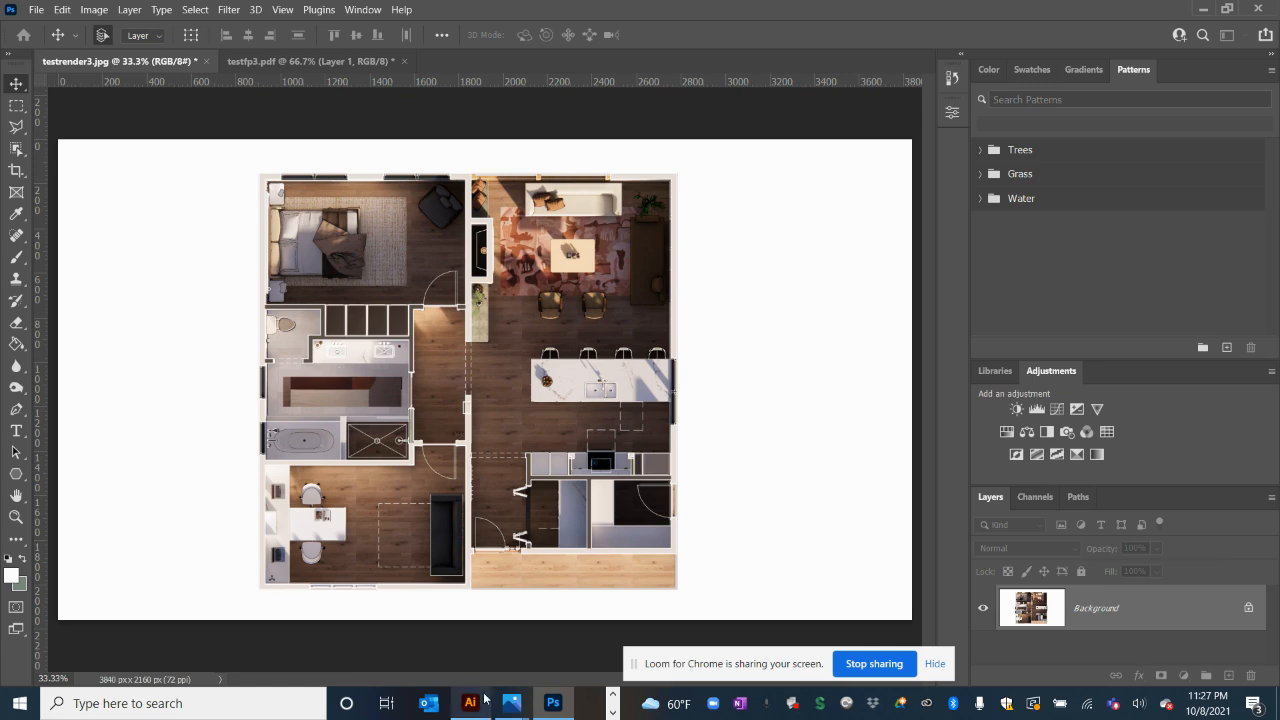
click(612, 694)
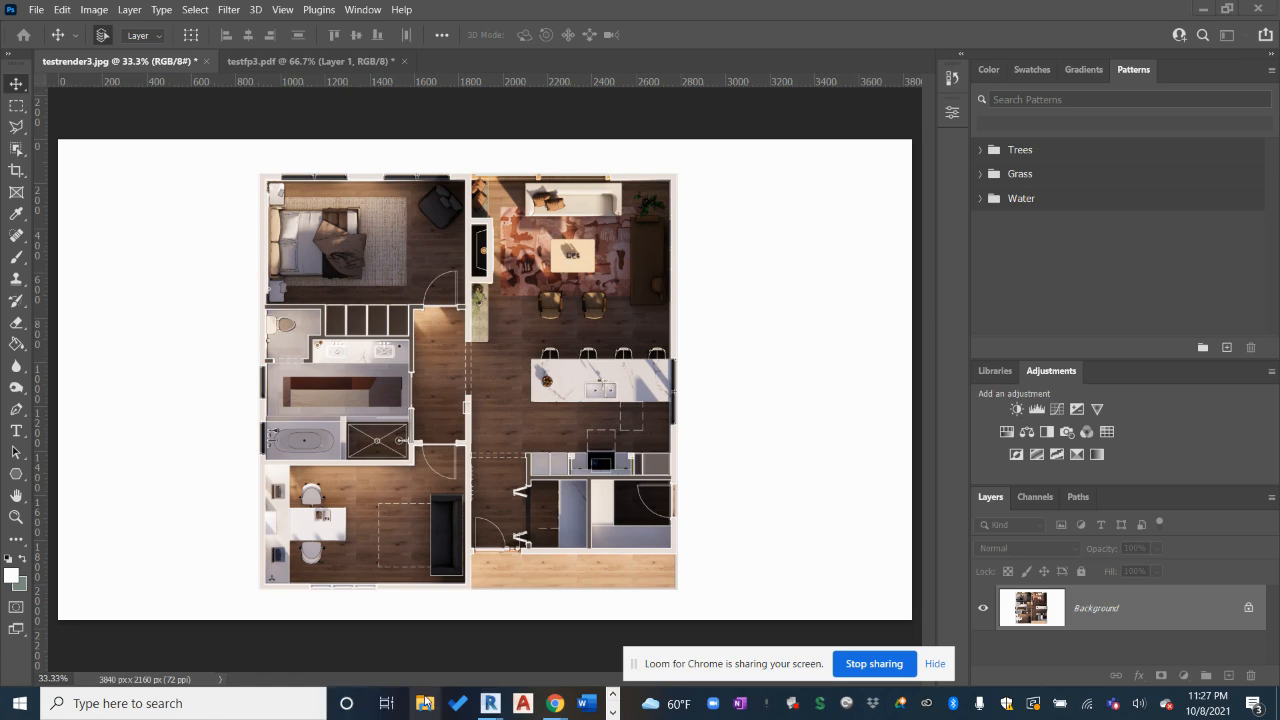
Open testrender3.png from File Explorer's Recent files in Photos and maximize the window
key(super+e)
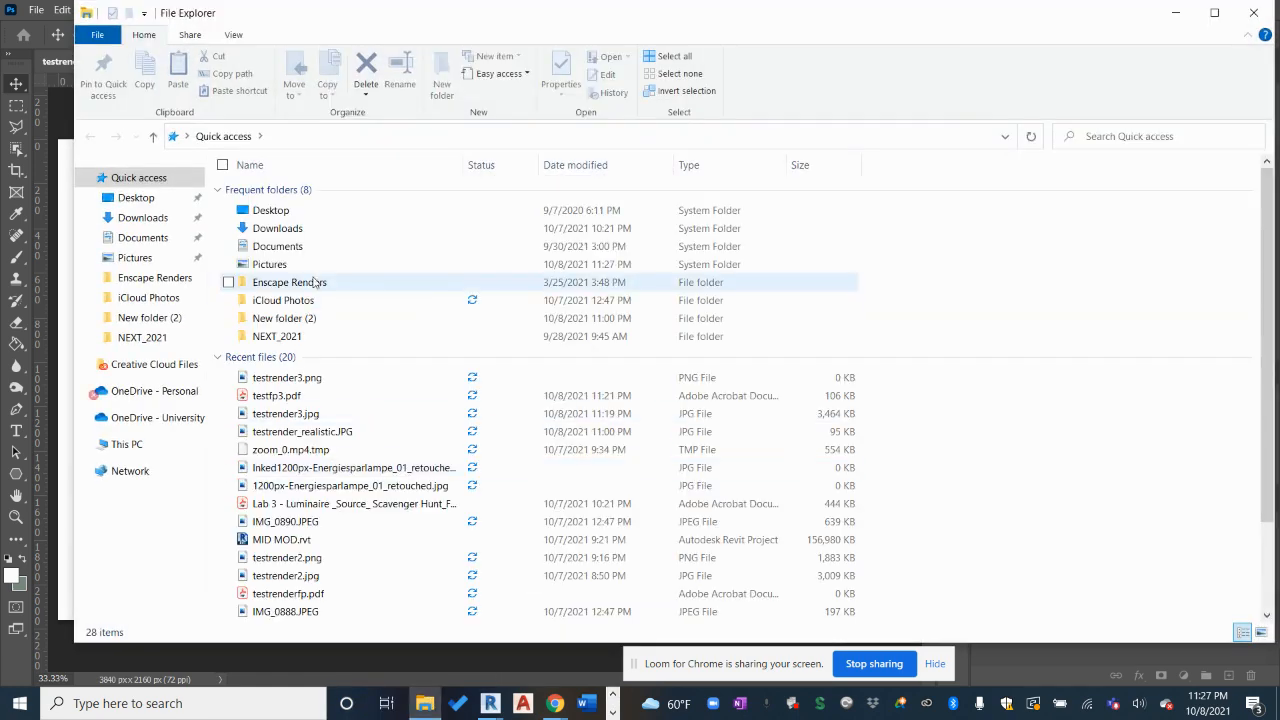
double_click(322, 382)
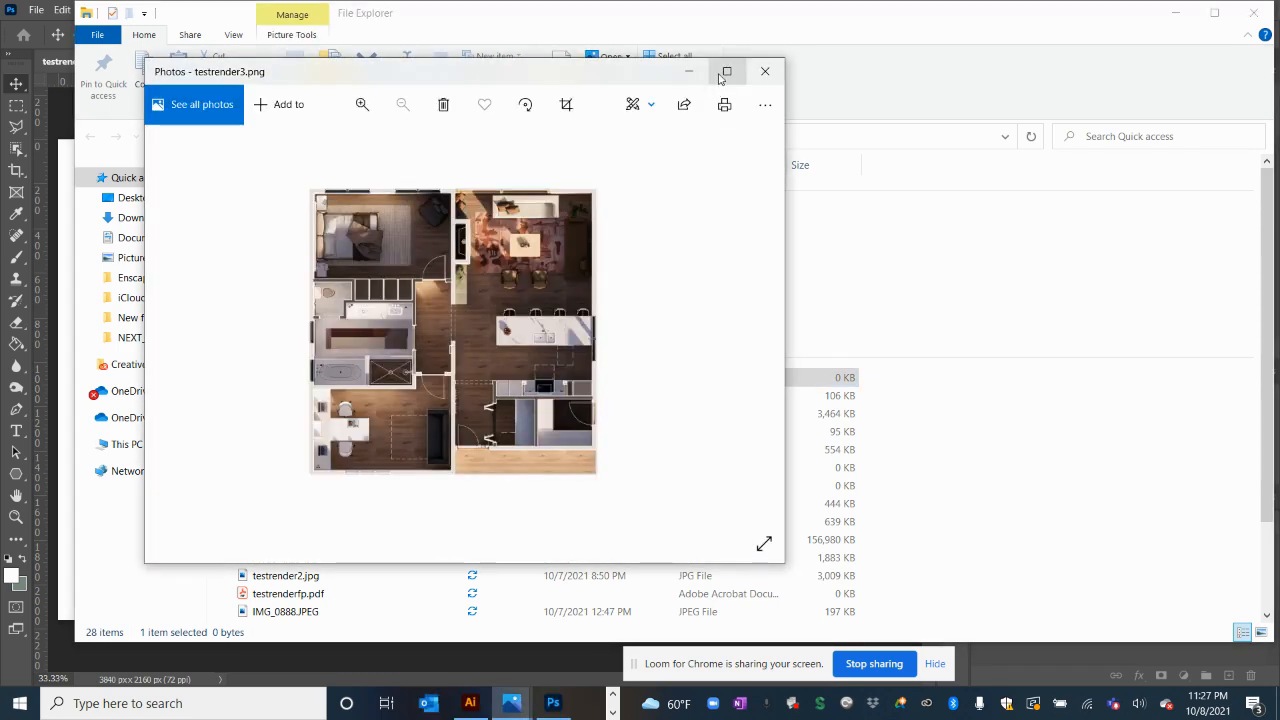
click(724, 72)
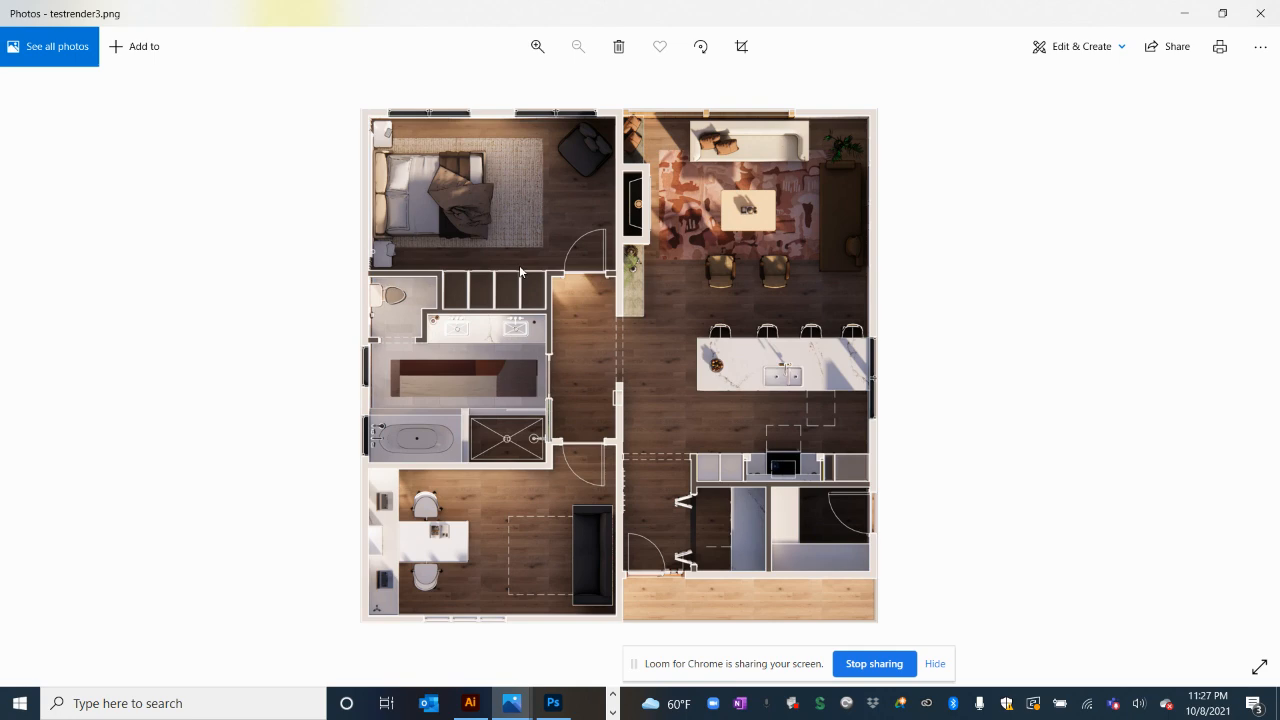
click(612, 710)
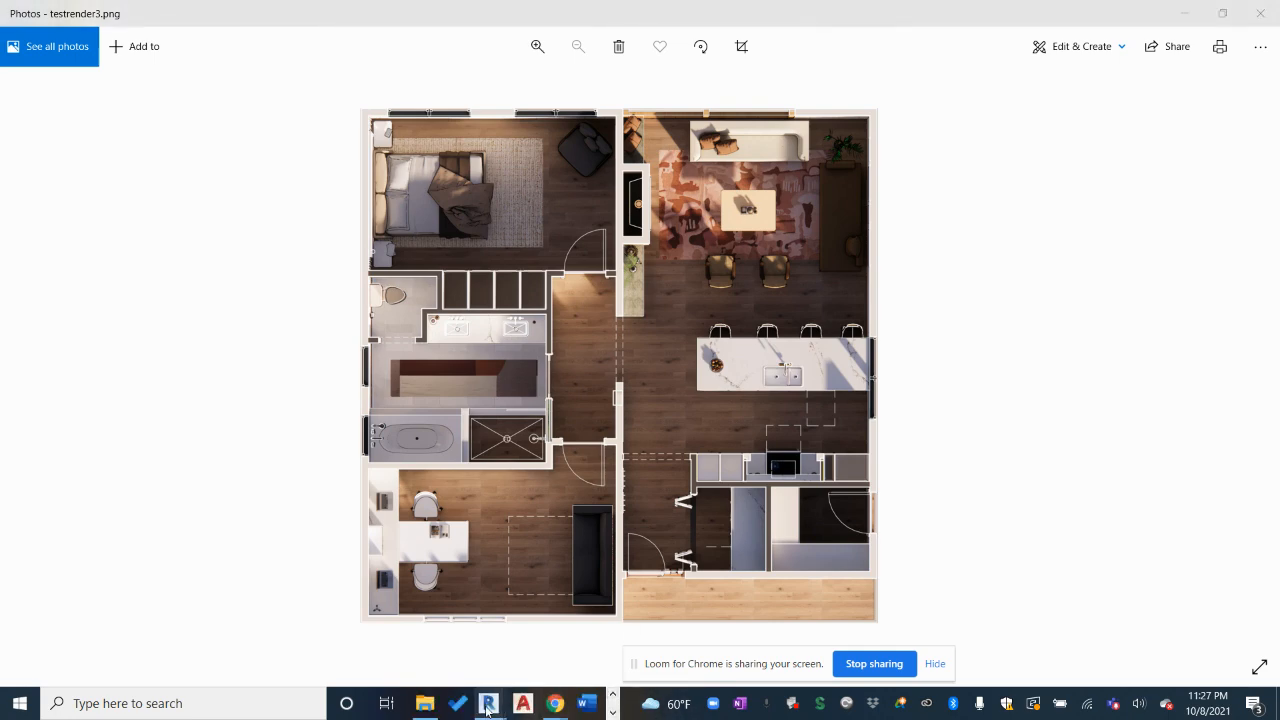
mouse_move(488, 703)
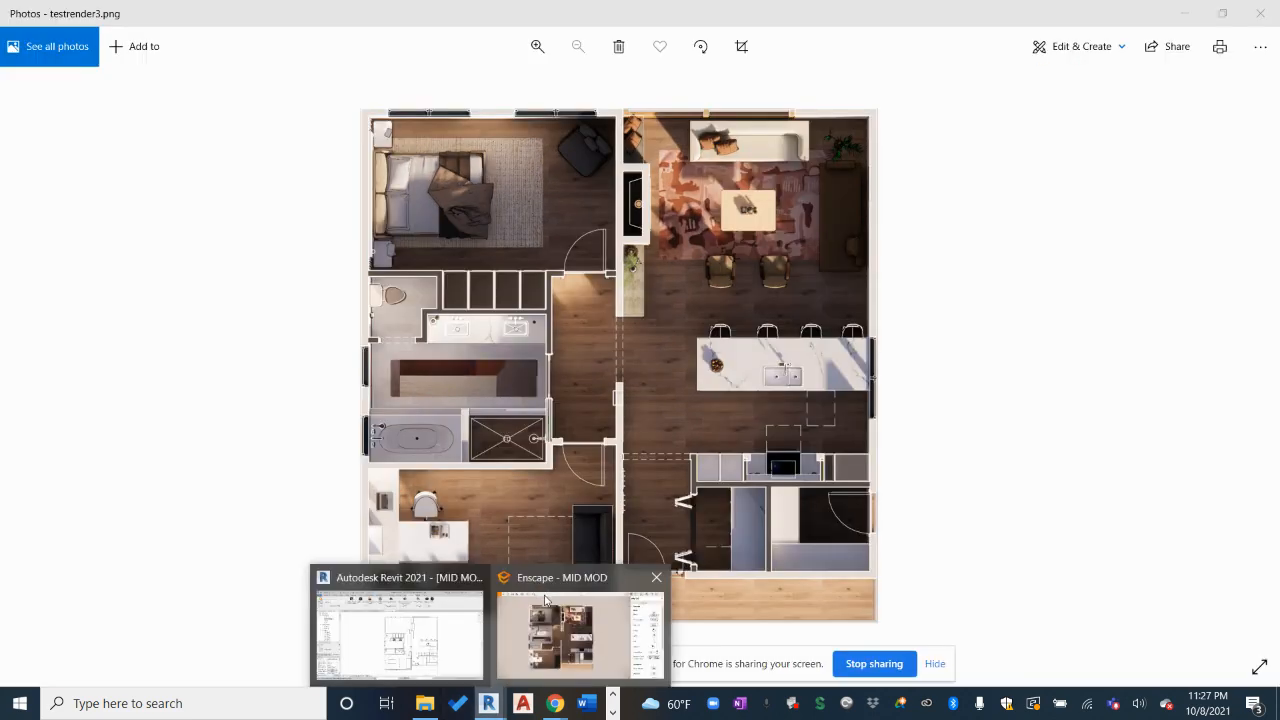
Switch to the Enscape - MID MOD window from its taskbar preview thumbnail
click(548, 615)
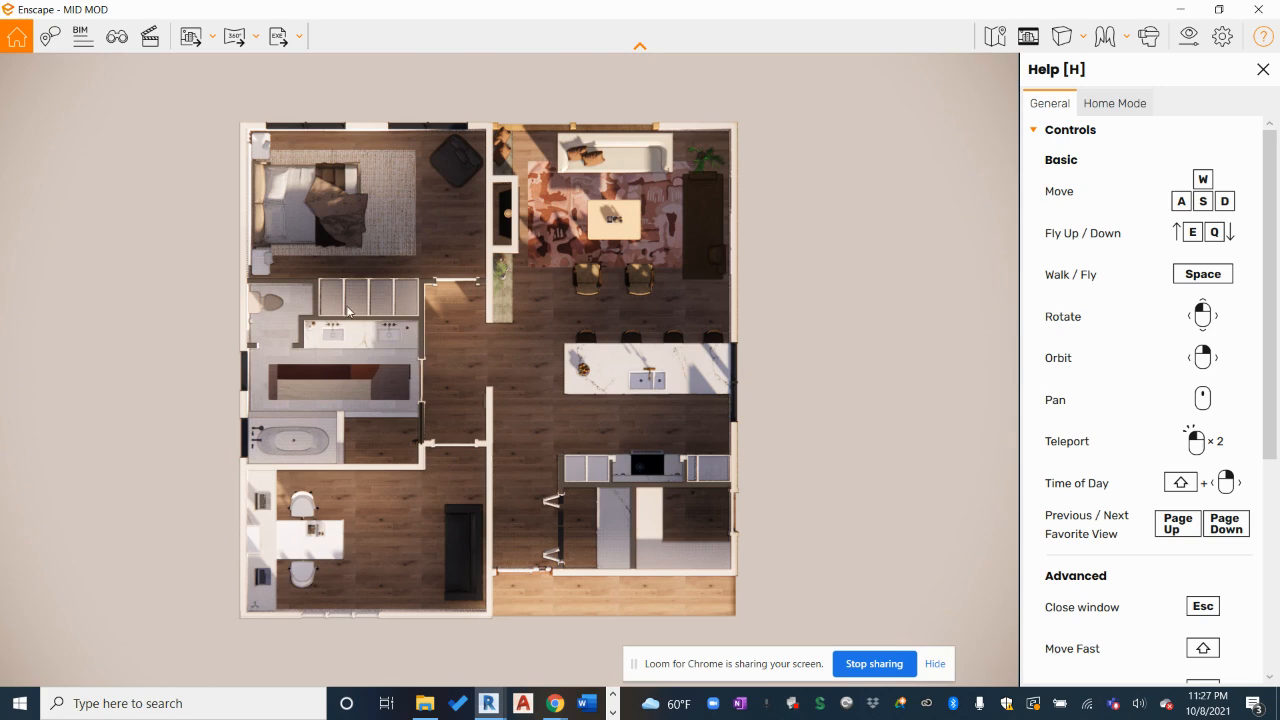